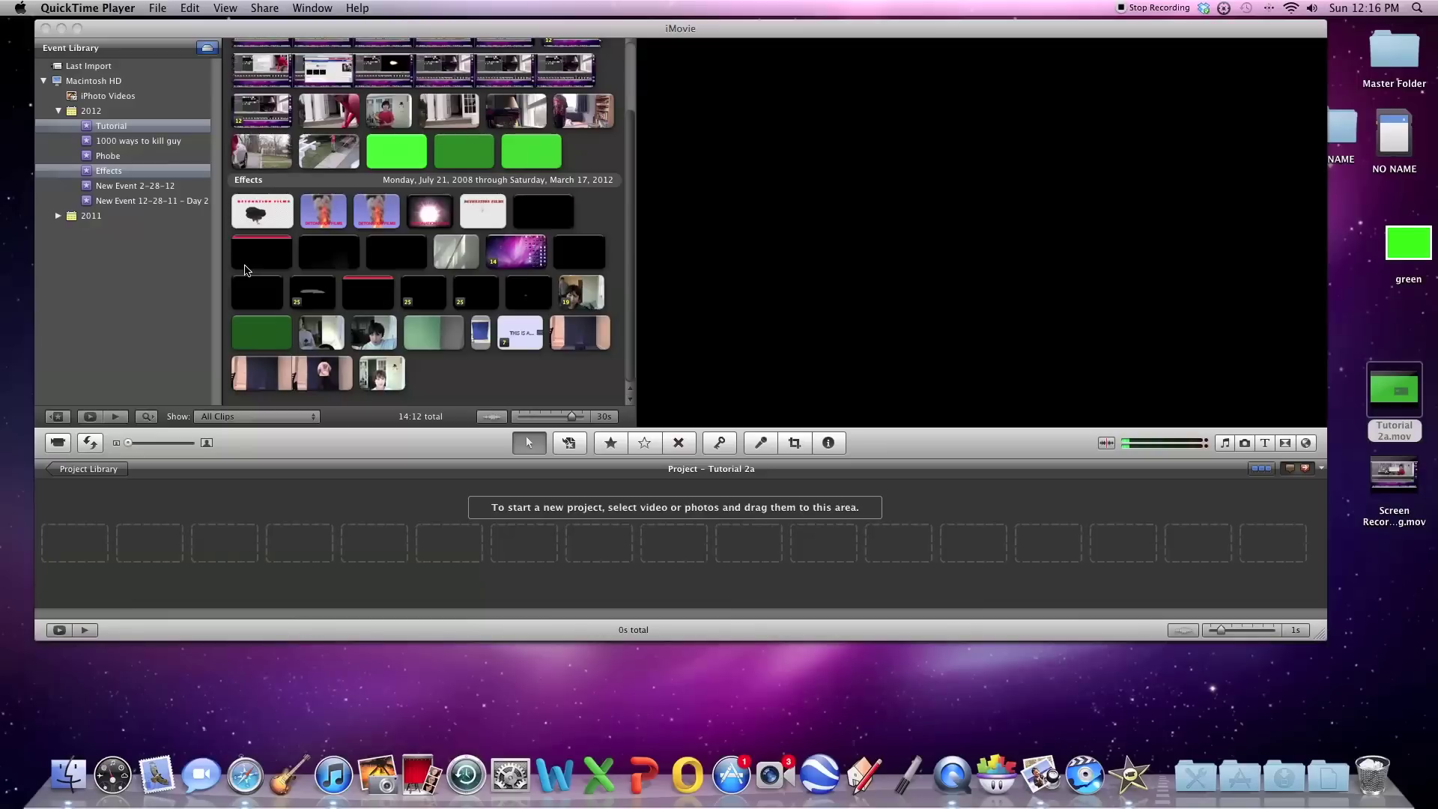
Scroll the Event browser up to the Tutorial event and bring the iMovie window to the front
scroll(332, 199, up, 5)
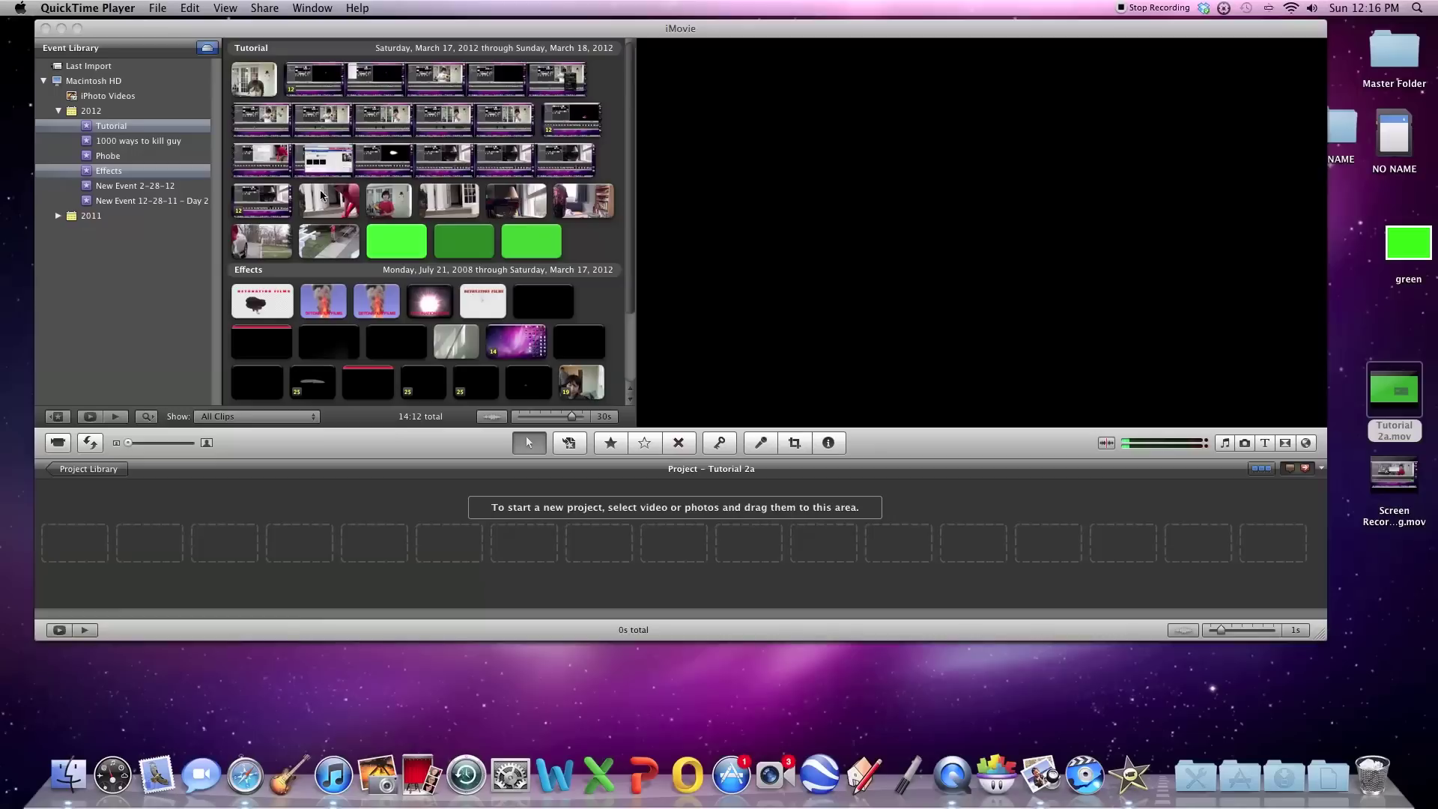
click(101, 34)
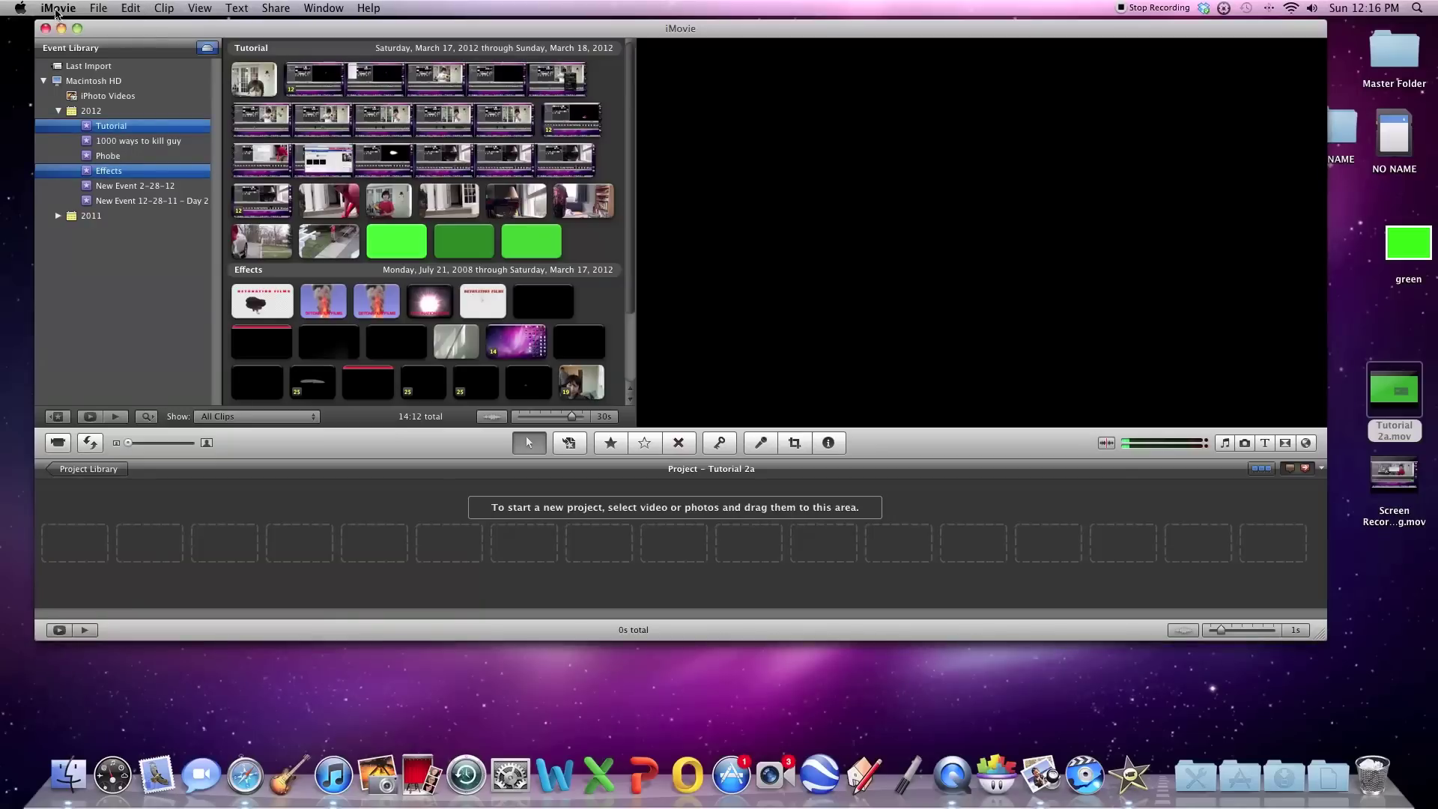
click(56, 9)
click(75, 48)
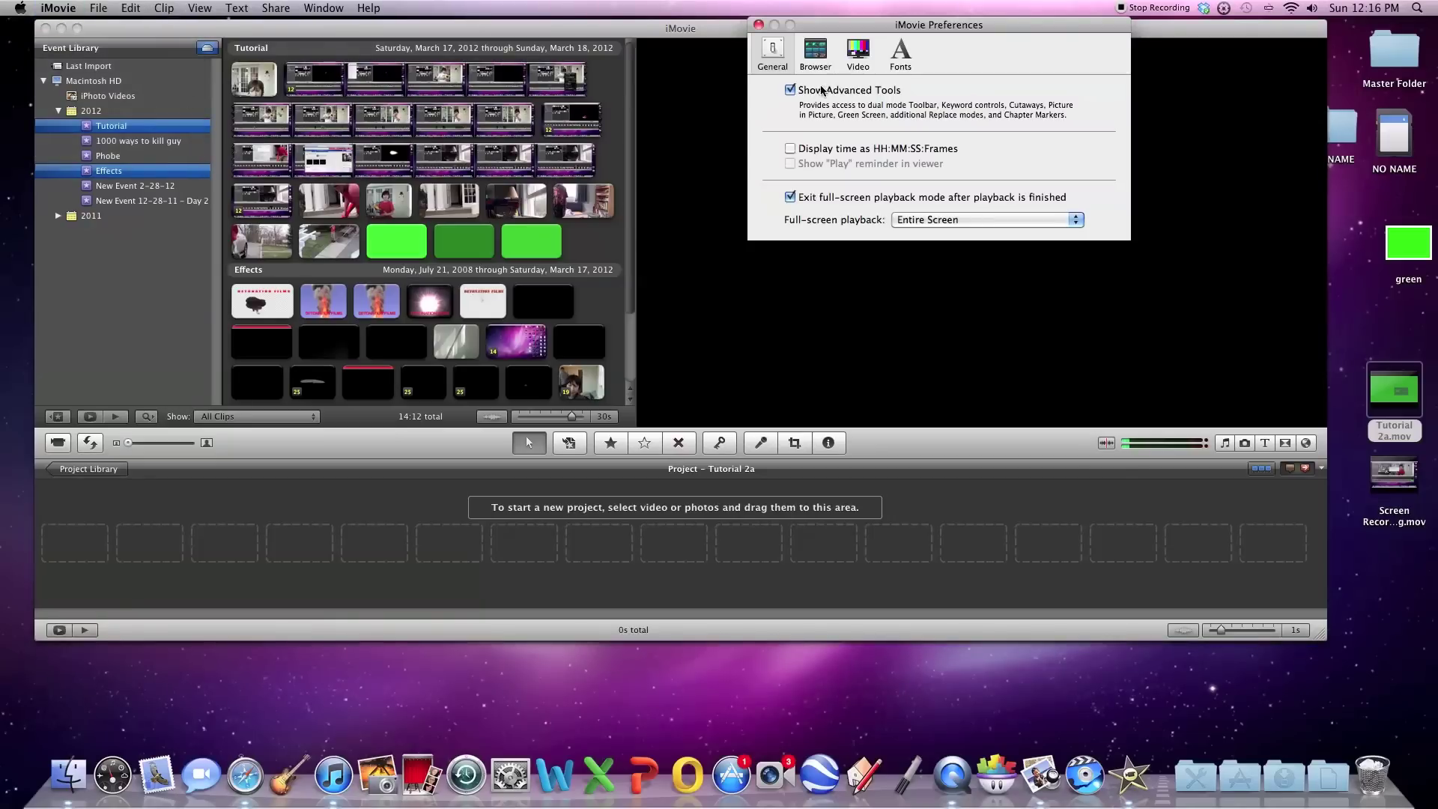
click(790, 90)
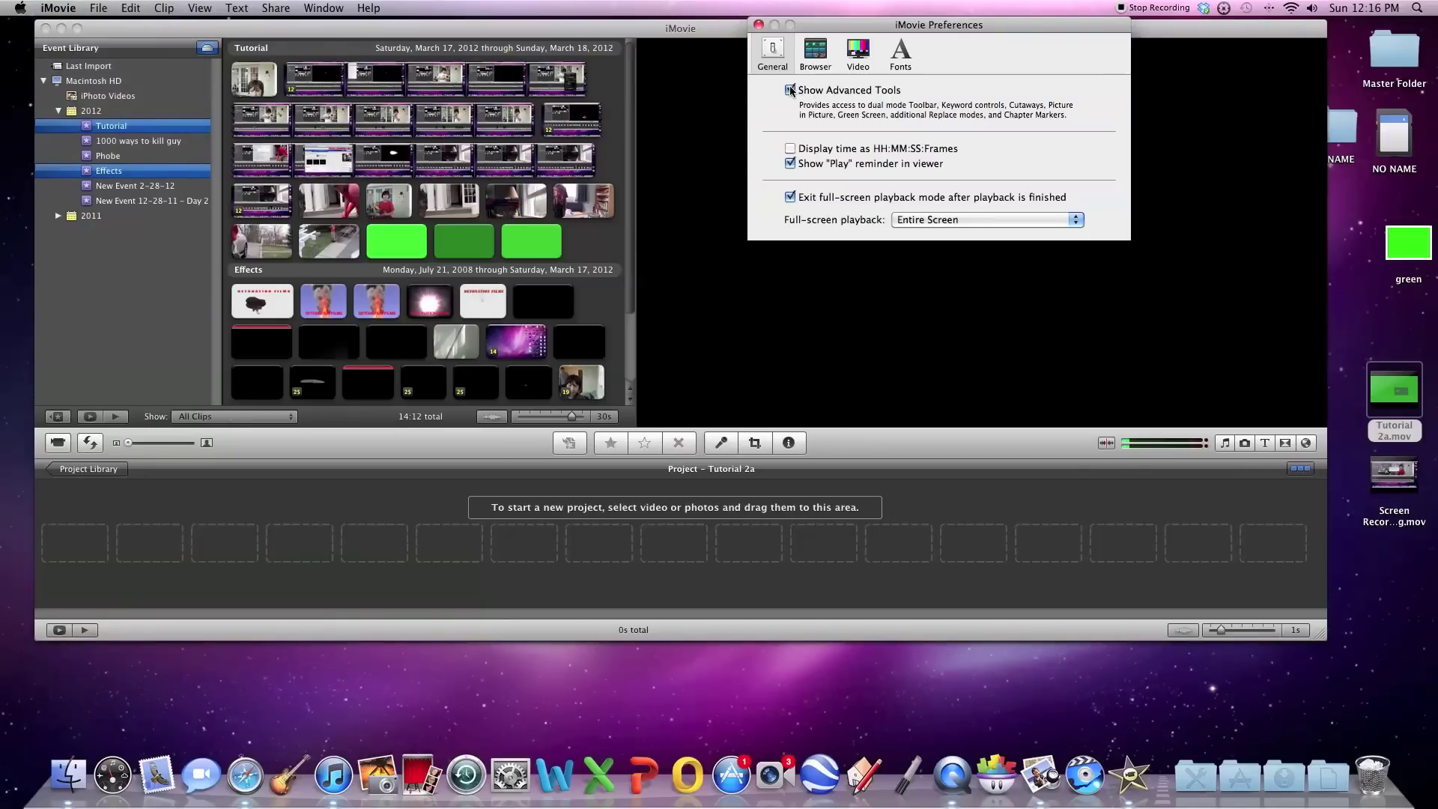
click(790, 90)
click(758, 25)
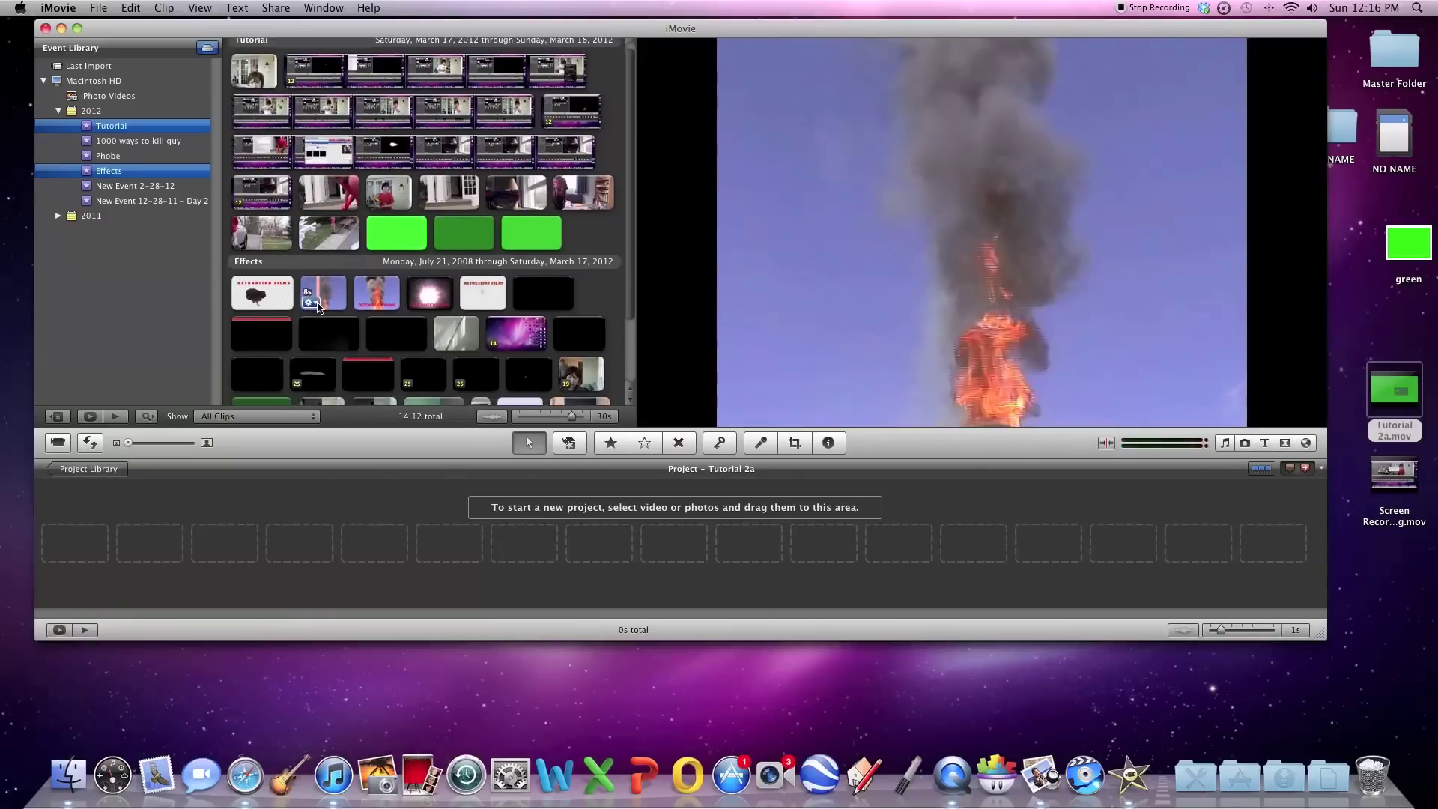
click(370, 194)
Add the toy-gun clip to the empty Tutorial 2a project
scroll(369, 193, down, 3)
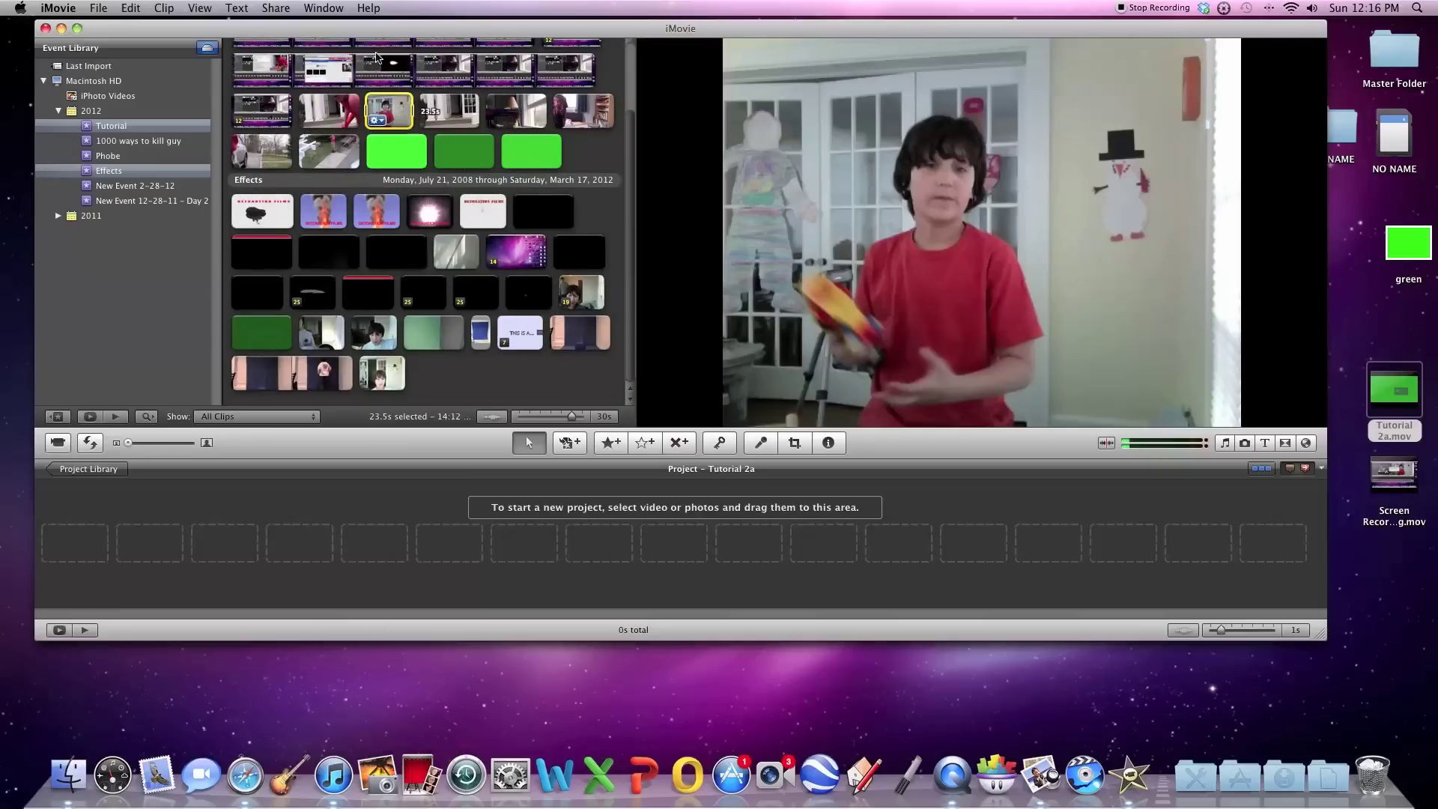
drag(378, 104, 83, 517)
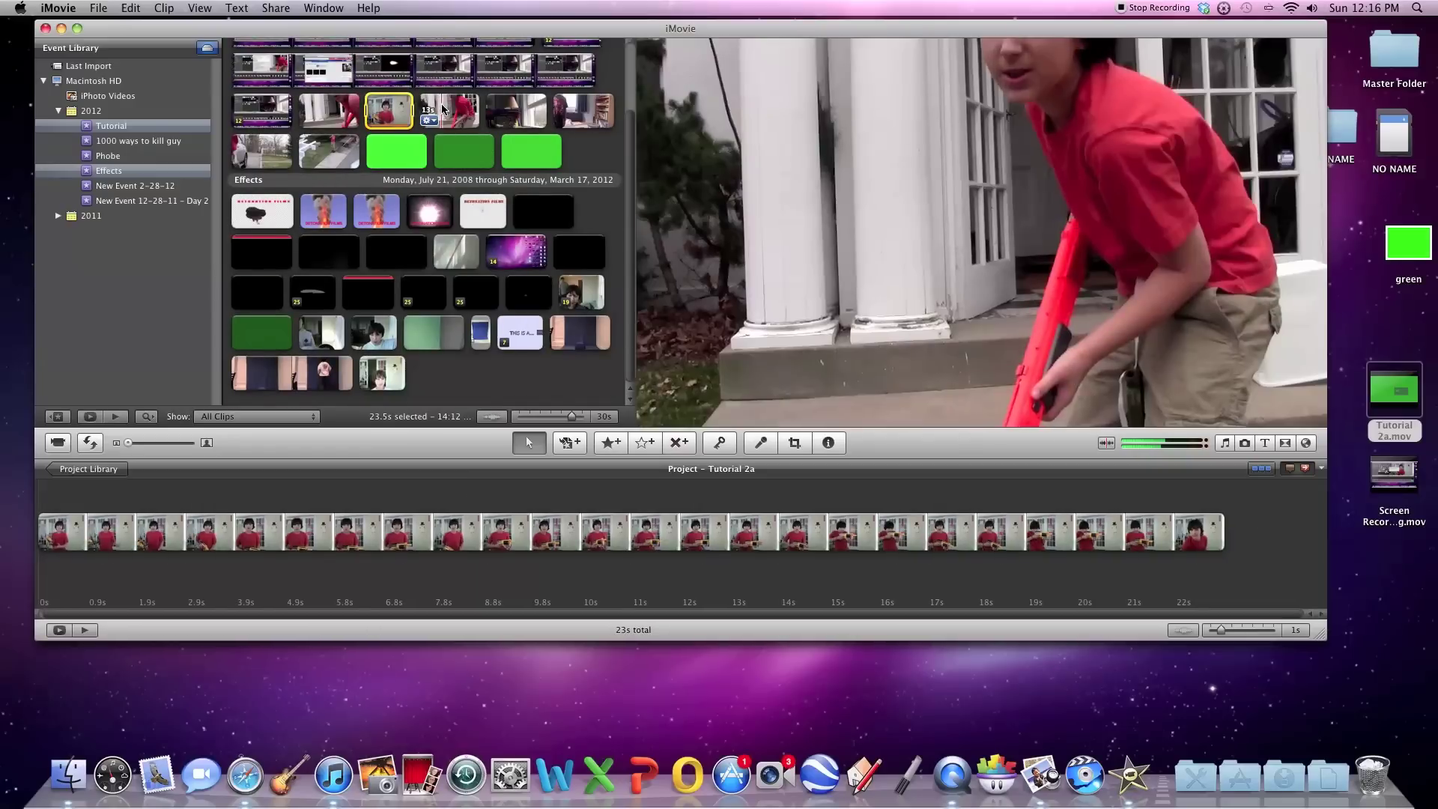
scroll(464, 182, up, 2)
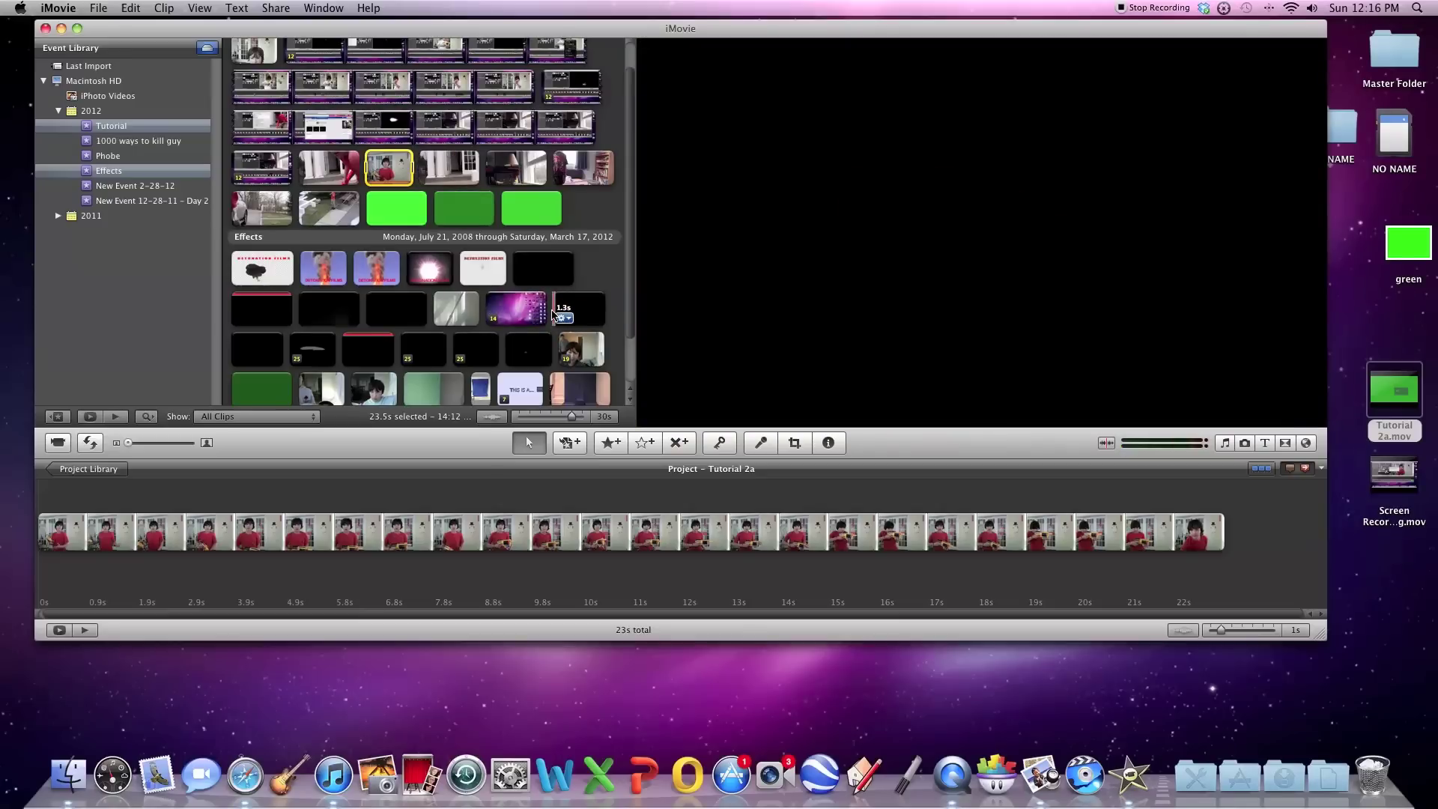
Overlay 1.1 seconds of the fireball clip on the footage as picture-in-picture near 15 seconds
click(564, 316)
drag(590, 314, 597, 314)
drag(607, 470, 837, 537)
click(793, 500)
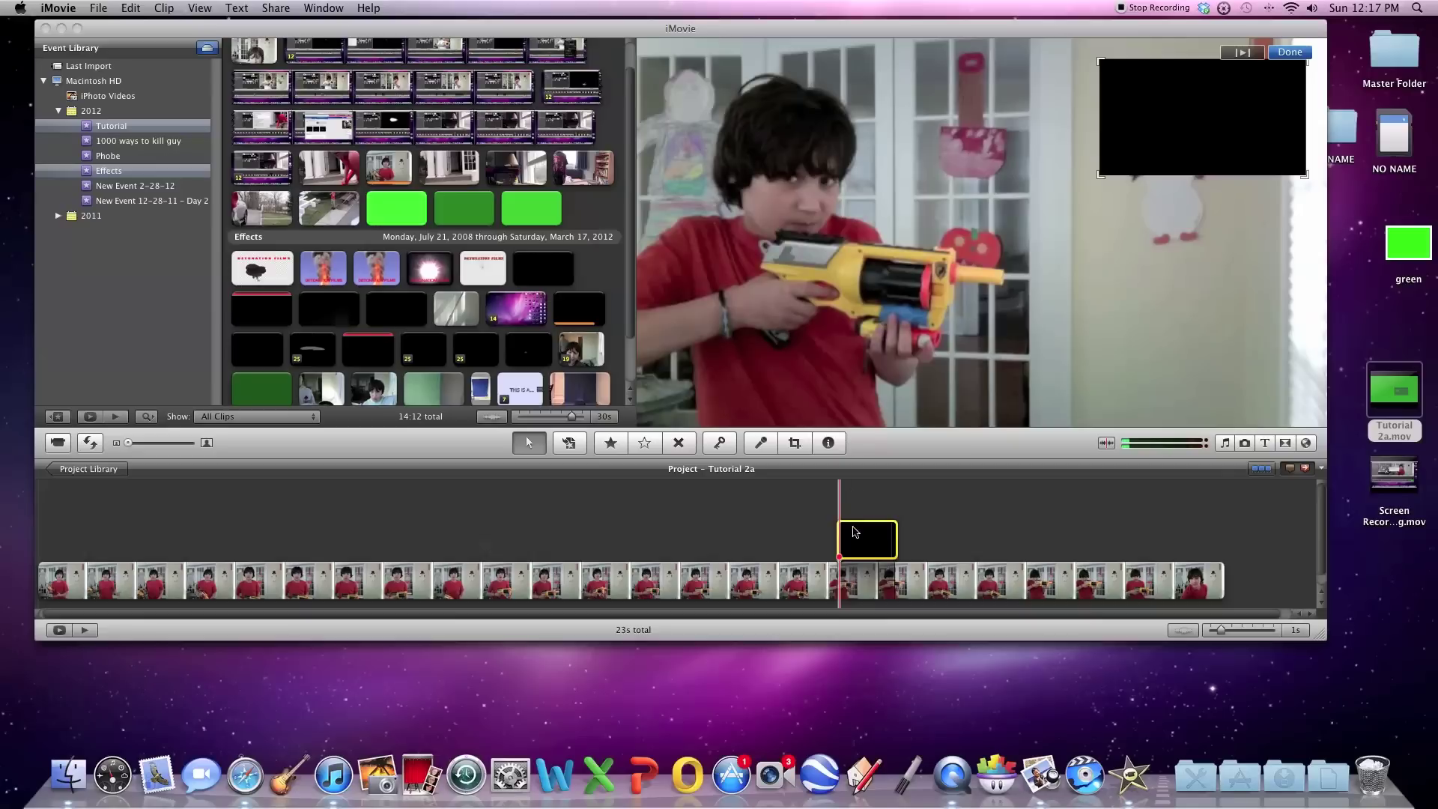
click(838, 537)
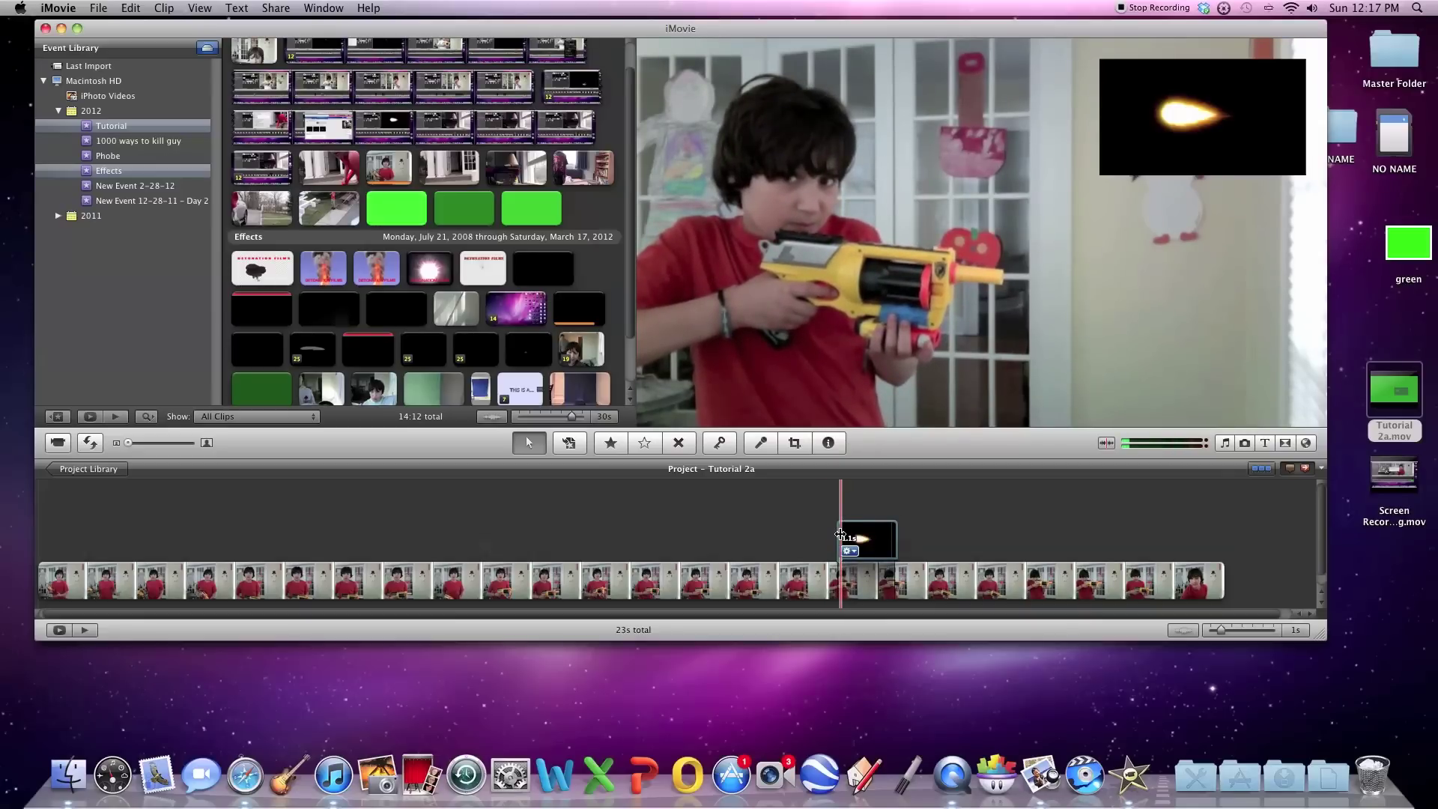
click(840, 535)
Crop the fireball overlay tightly around the flame, without black bars
key(c)
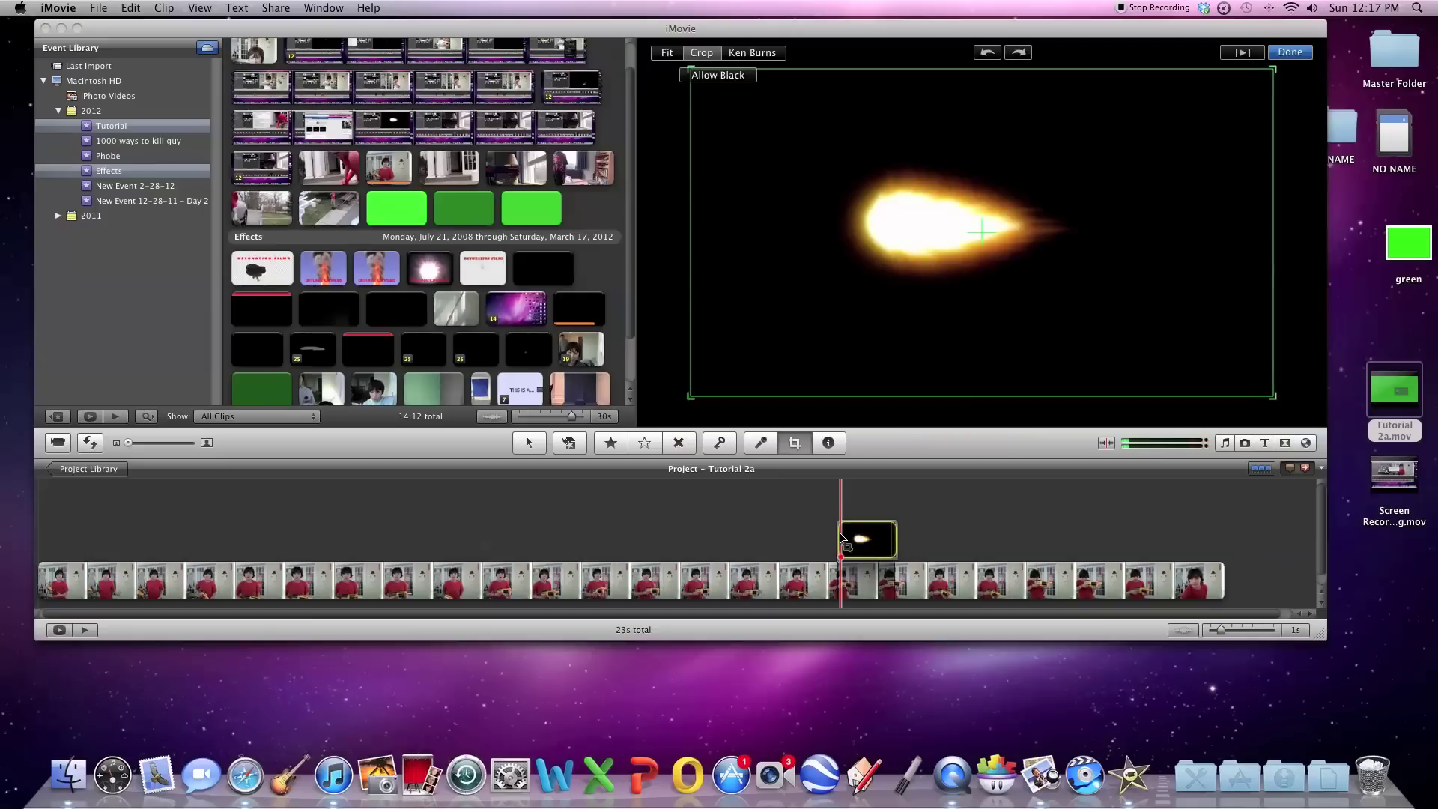
drag(689, 399, 841, 331)
mouse_move(1032, 126)
mouse_down()
mouse_move(1032, 149)
mouse_move(1041, 124)
mouse_up()
drag(1274, 92, 1218, 120)
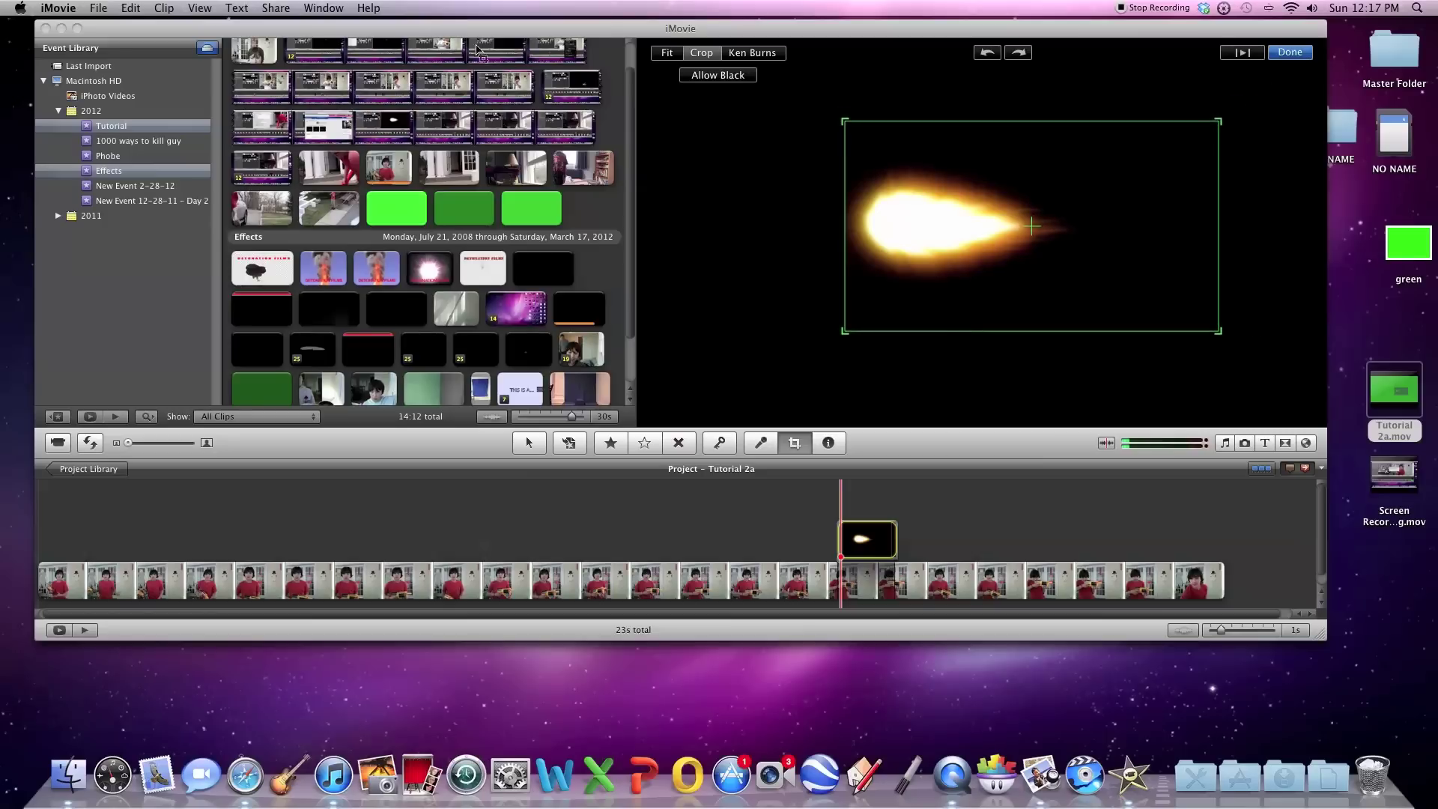
click(710, 76)
click(711, 76)
drag(1221, 121, 1134, 160)
drag(1033, 292, 1046, 264)
click(1285, 53)
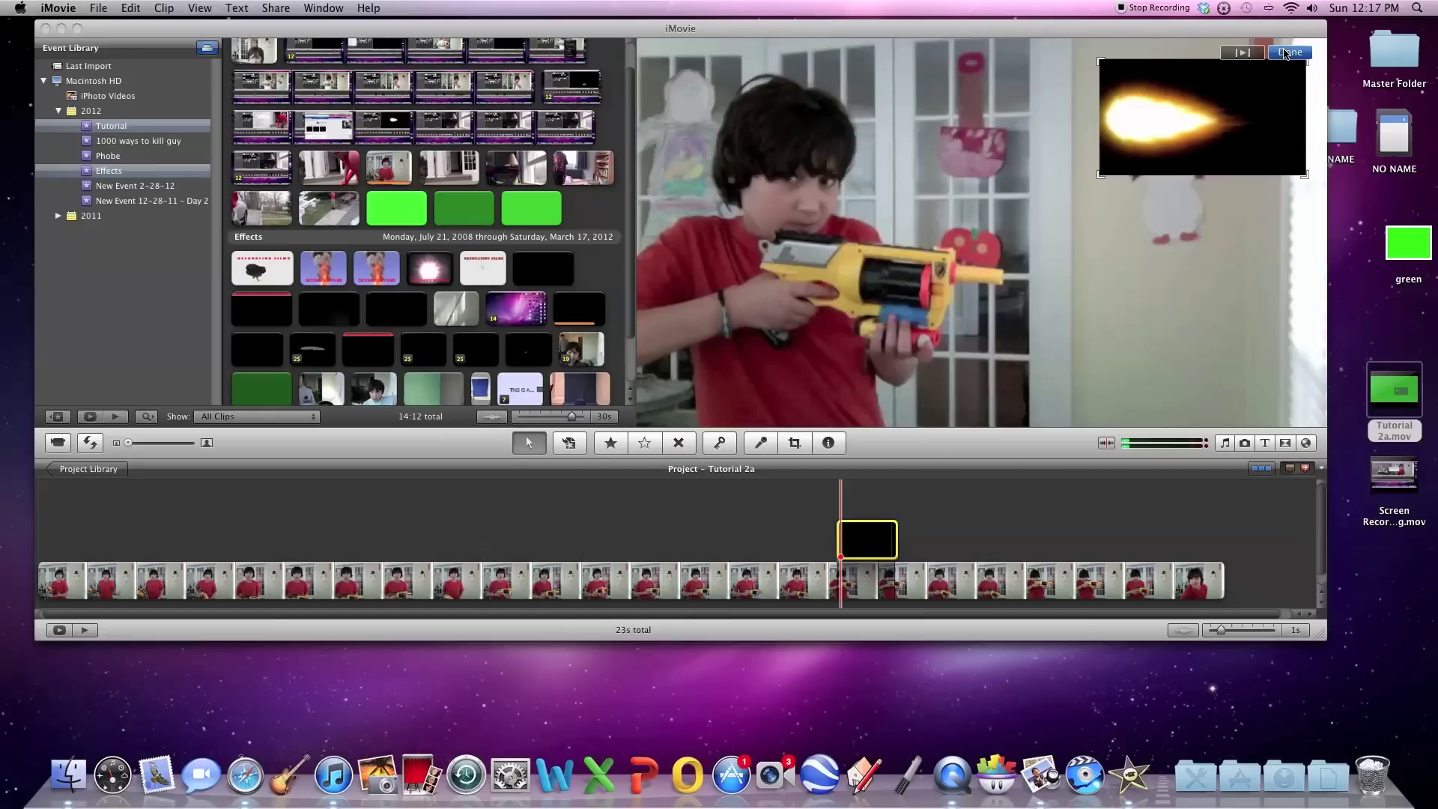
Position the picture-in-picture fireball right at the gun barrel, refining its crop slightly
drag(1148, 119, 1041, 285)
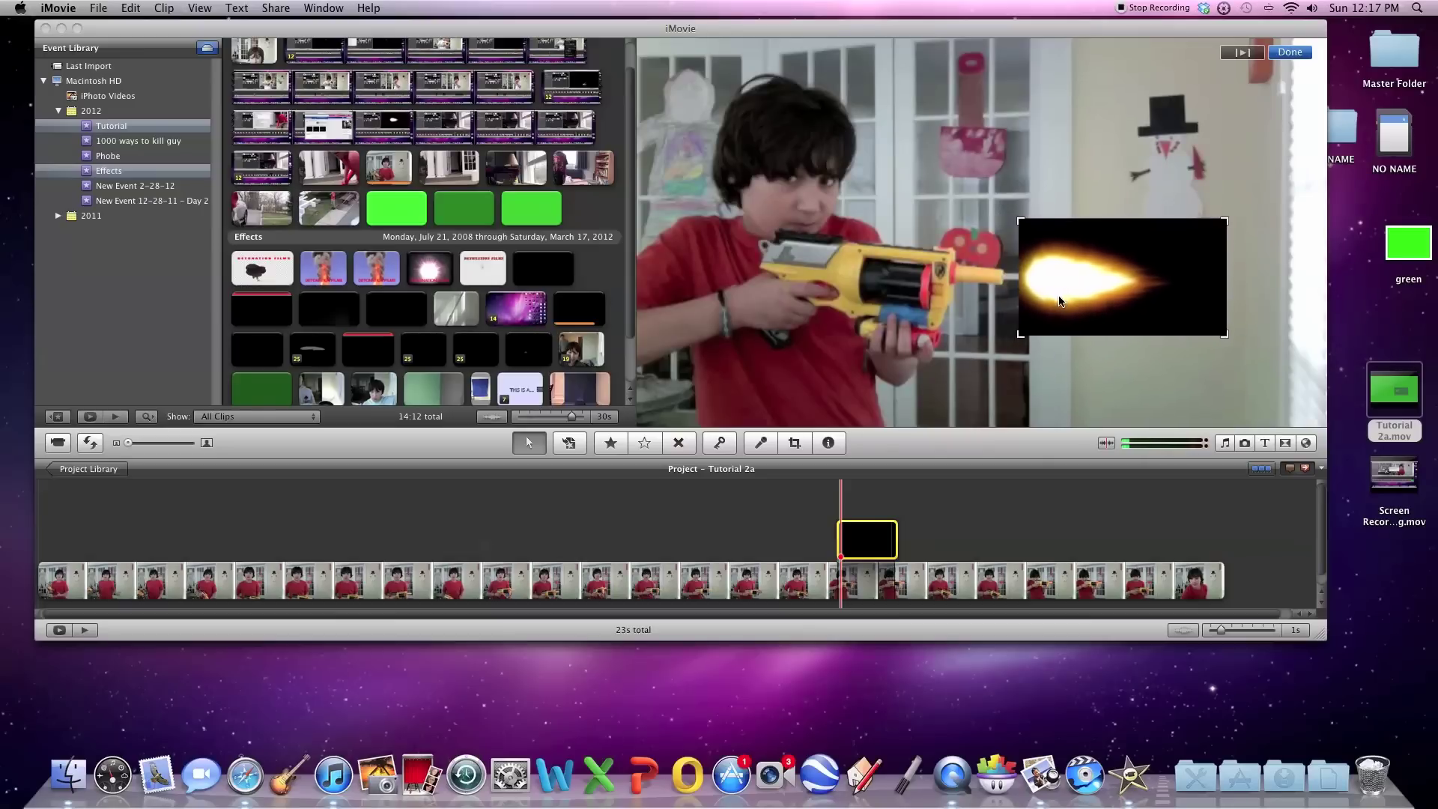
drag(1038, 301, 1040, 299)
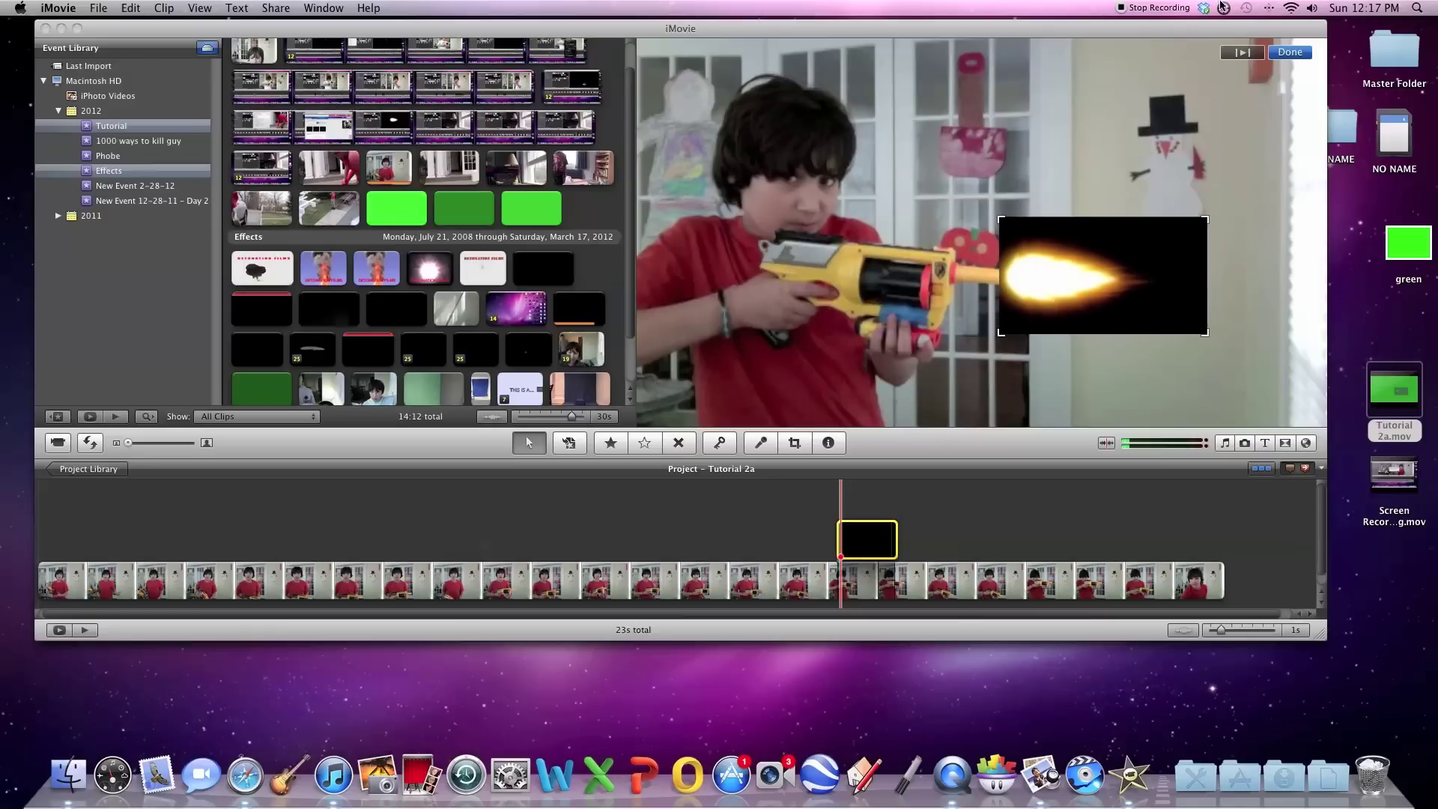
click(1290, 52)
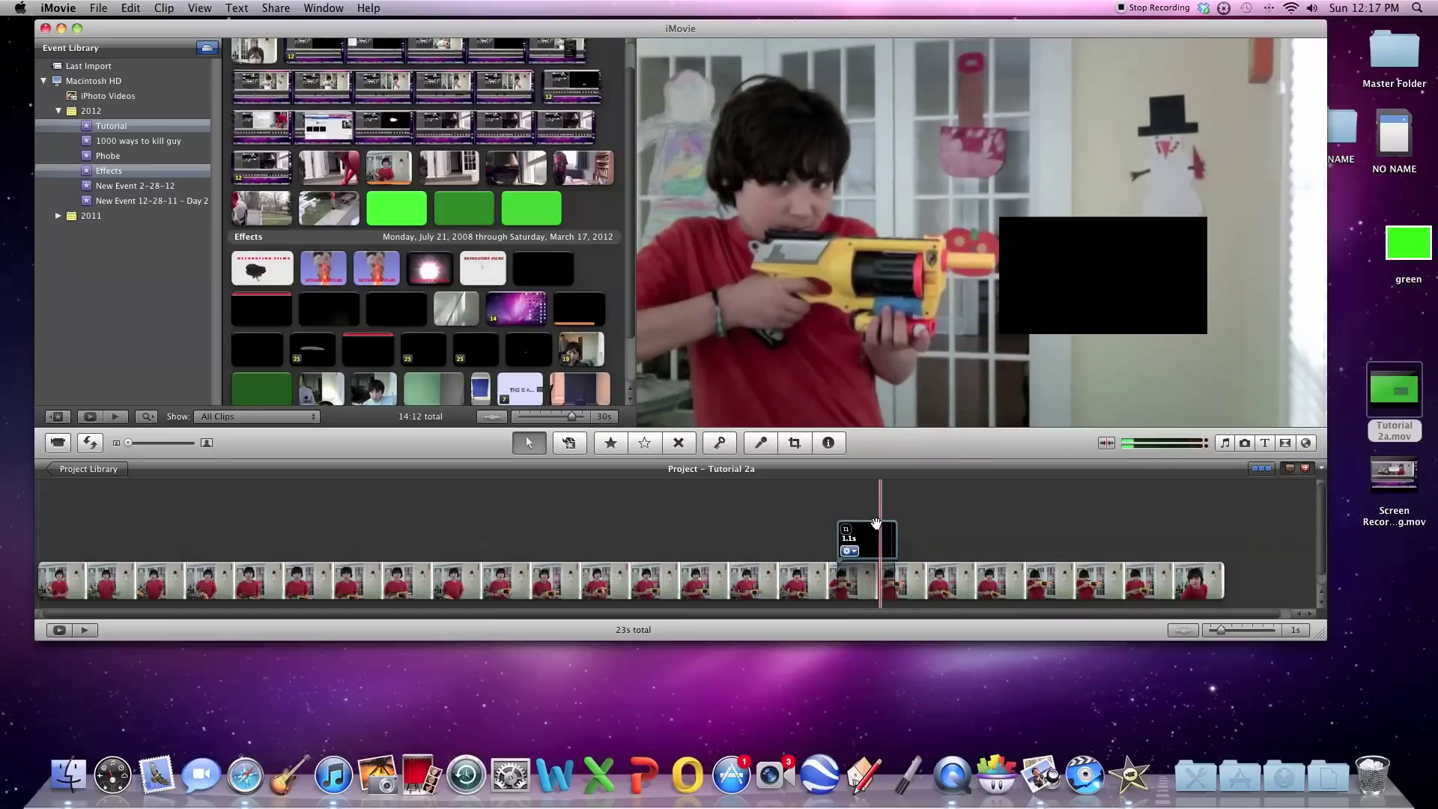
click(880, 536)
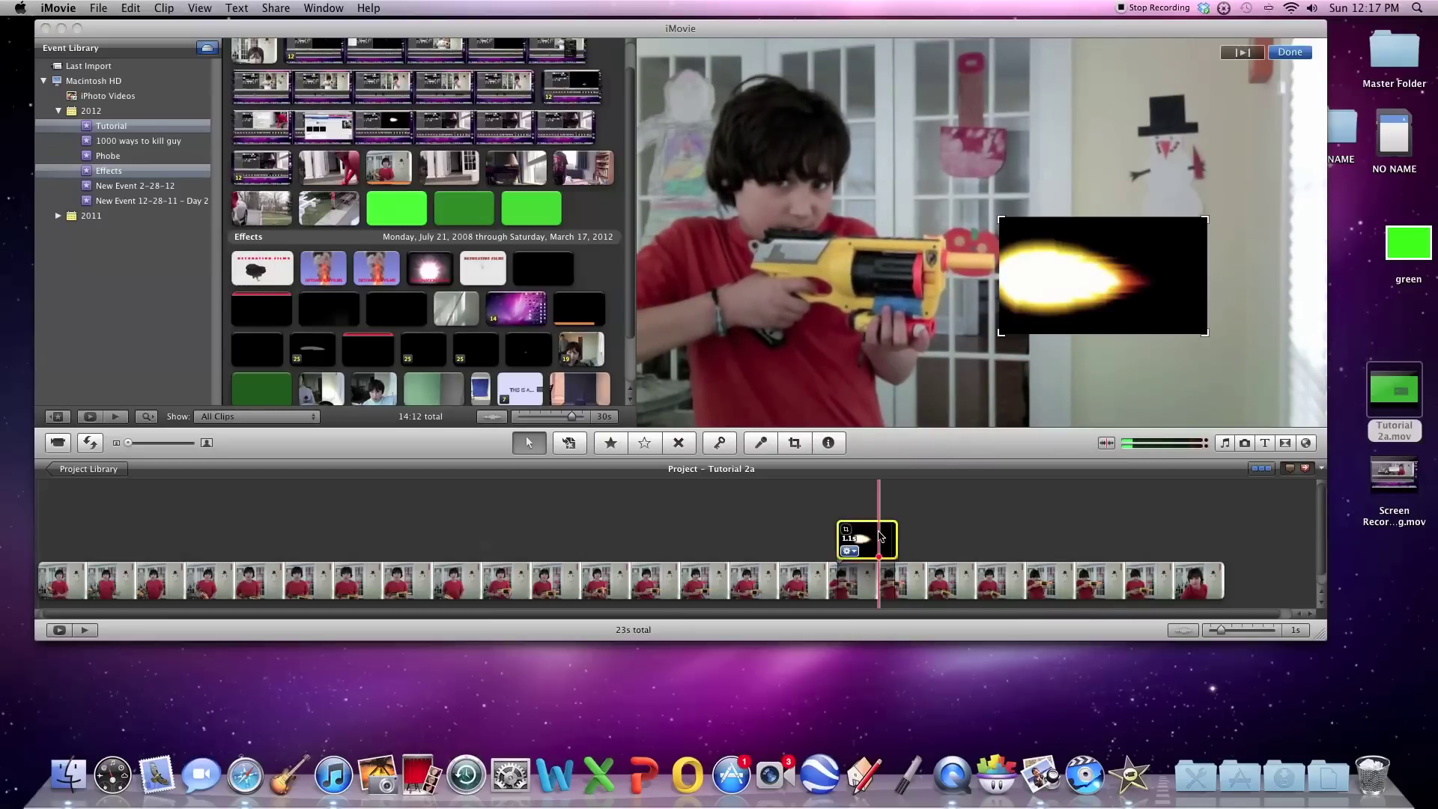
drag(1048, 275, 1046, 261)
key(c)
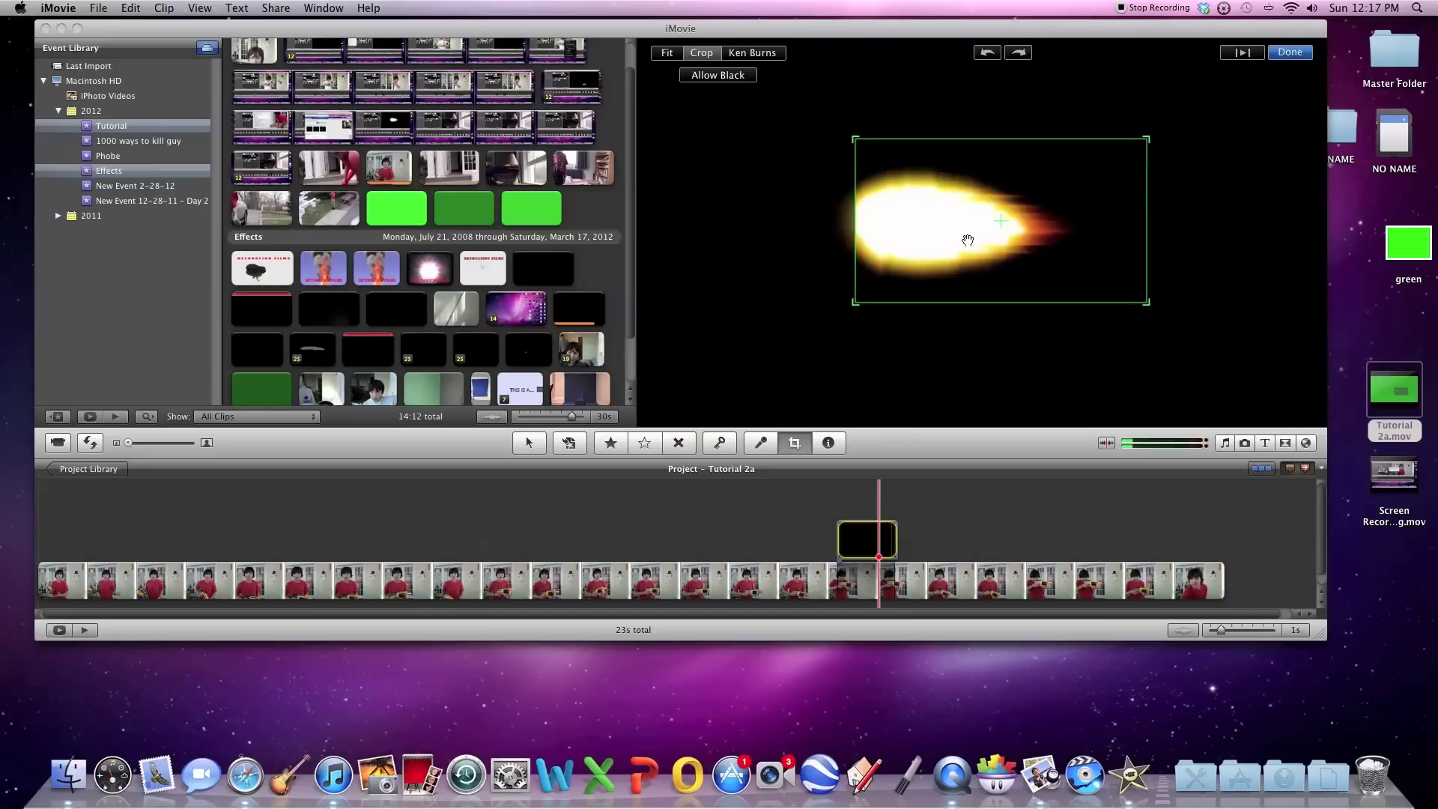
drag(963, 238, 950, 240)
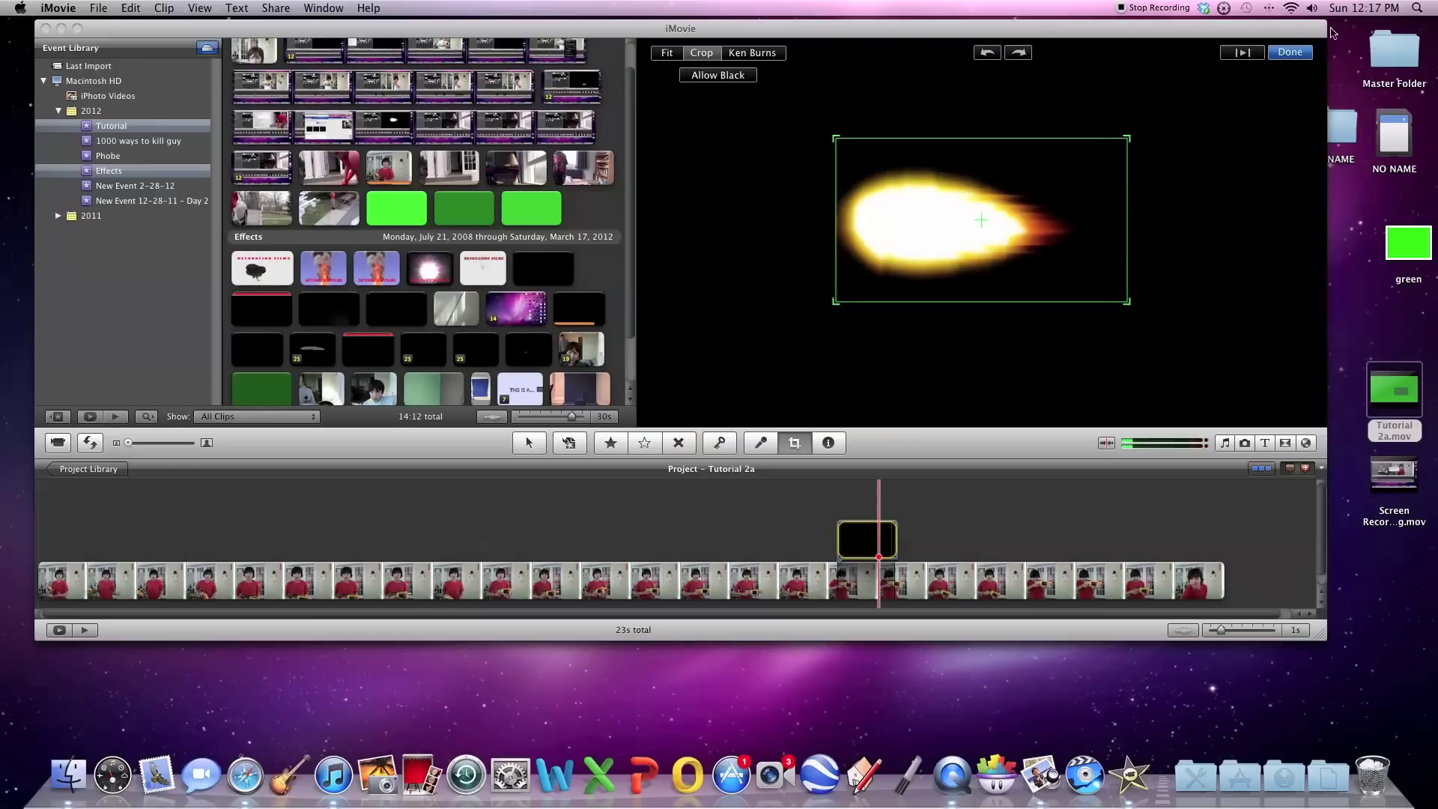
click(1289, 53)
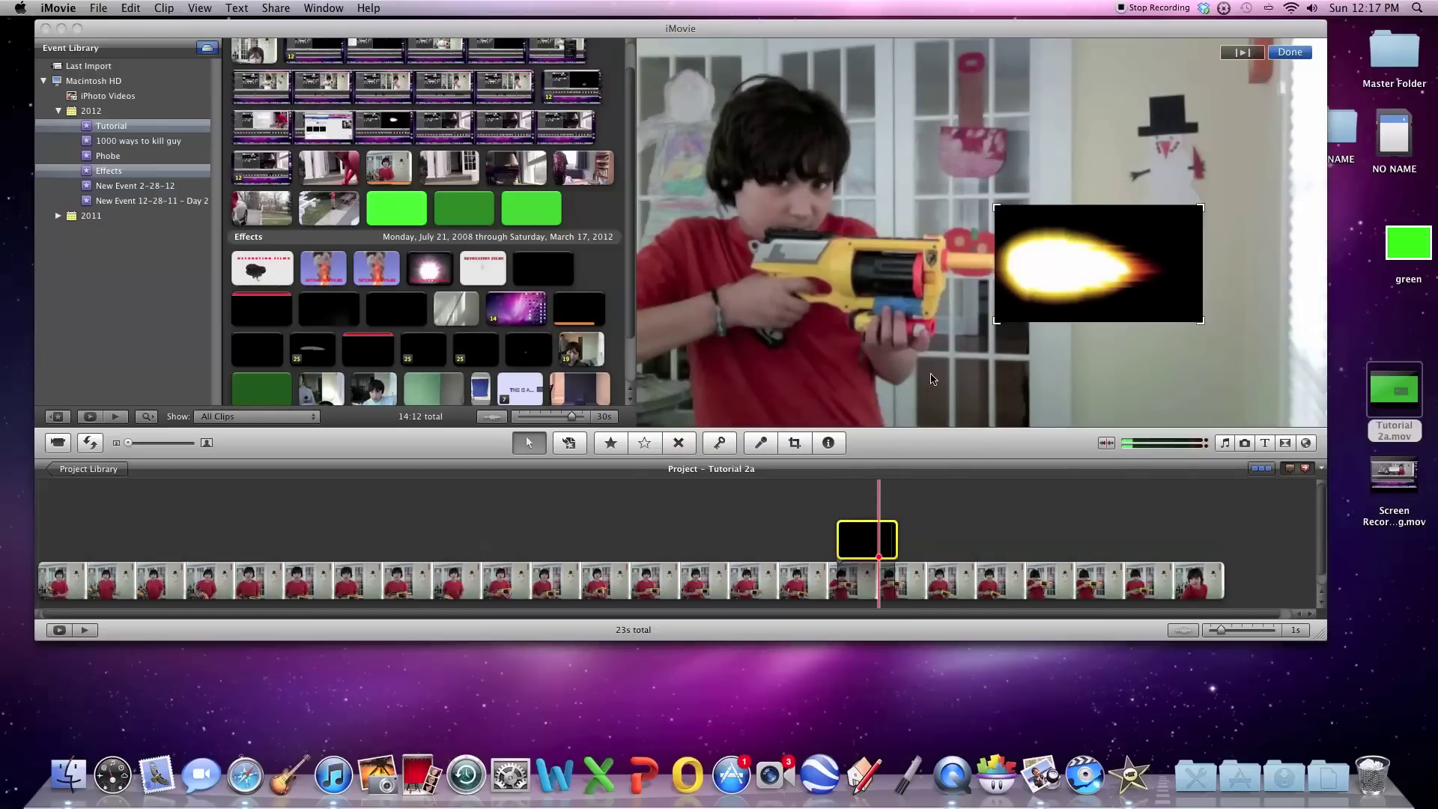
drag(1011, 287, 1008, 286)
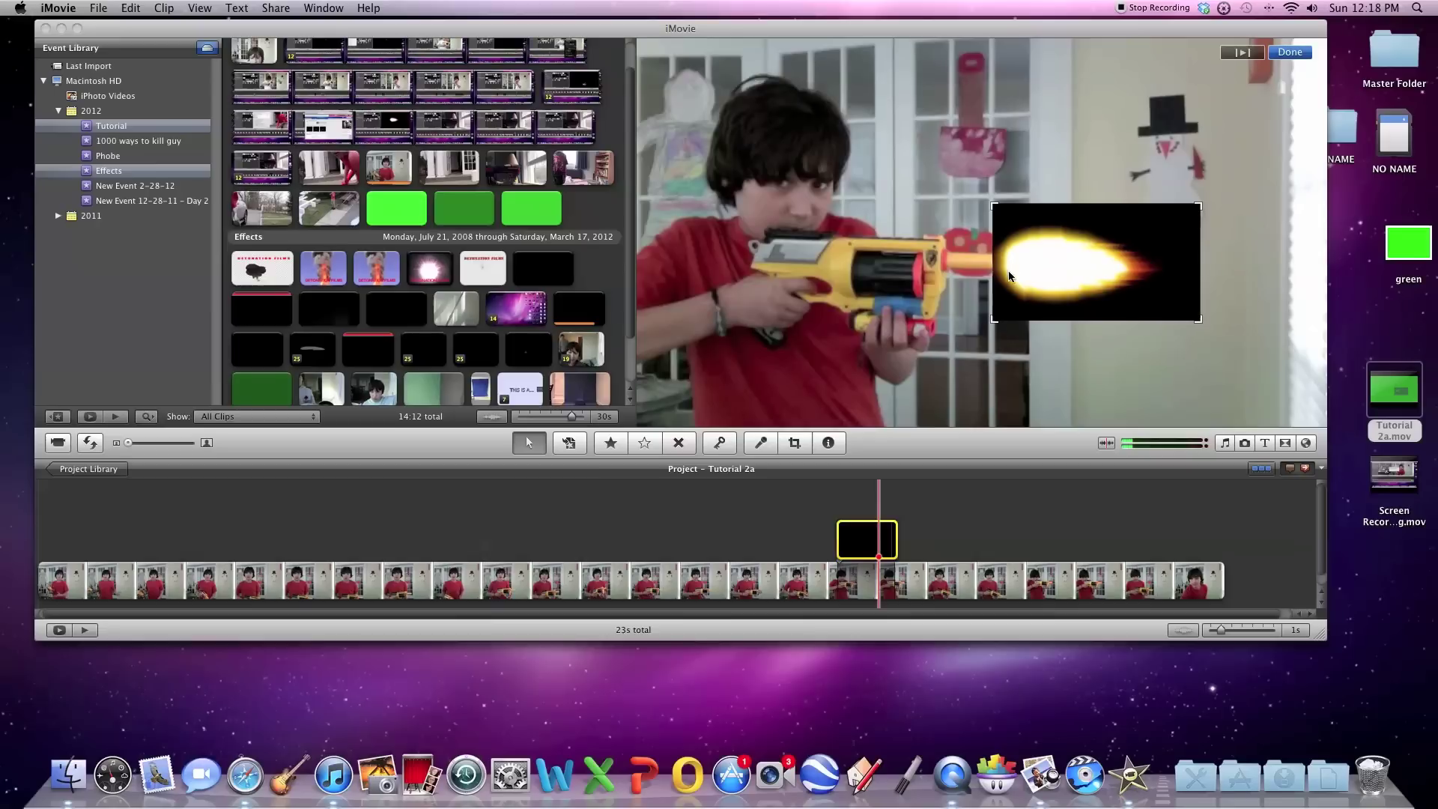
Add the green image at the project's end and move the fireball overlay over it
click(803, 536)
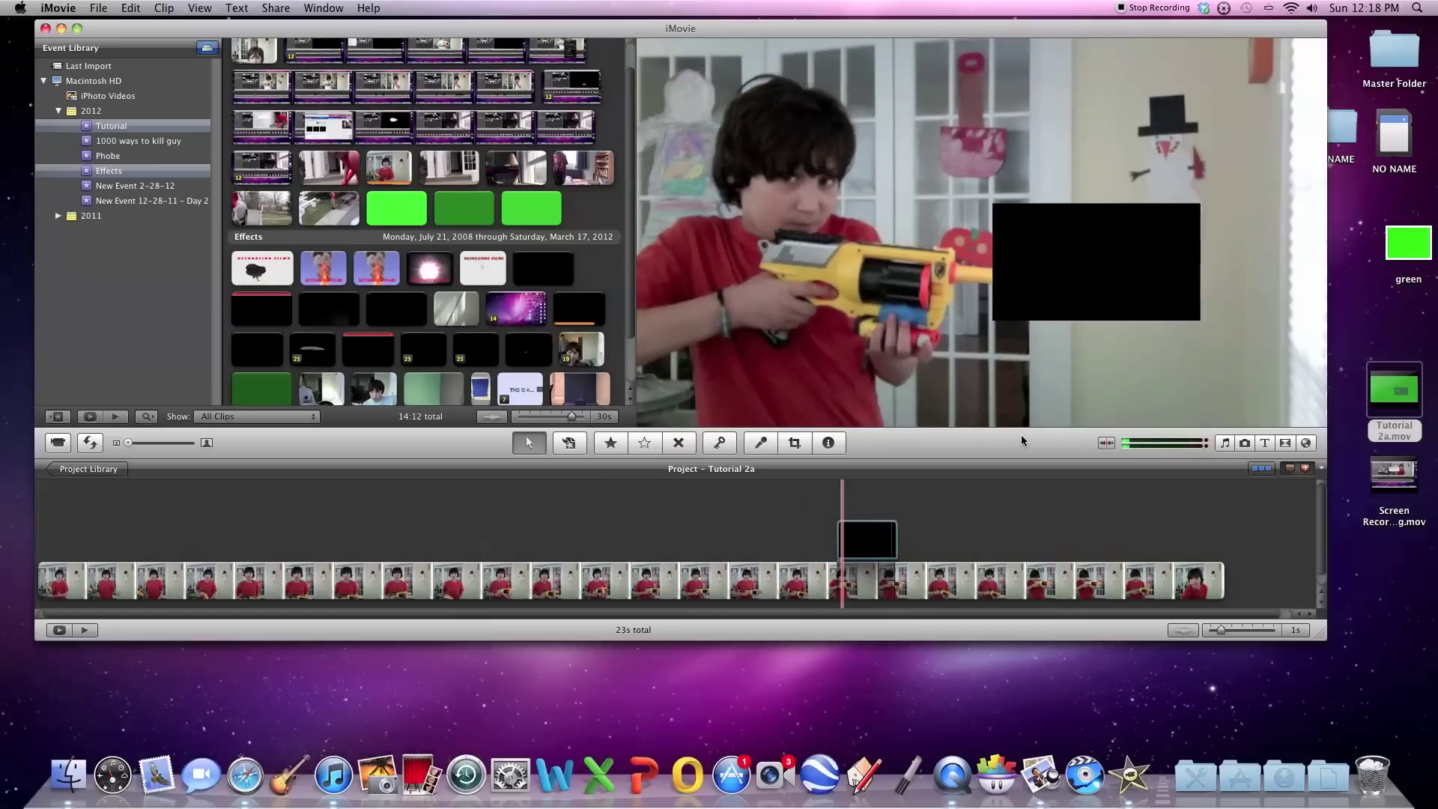
drag(1399, 259, 1271, 569)
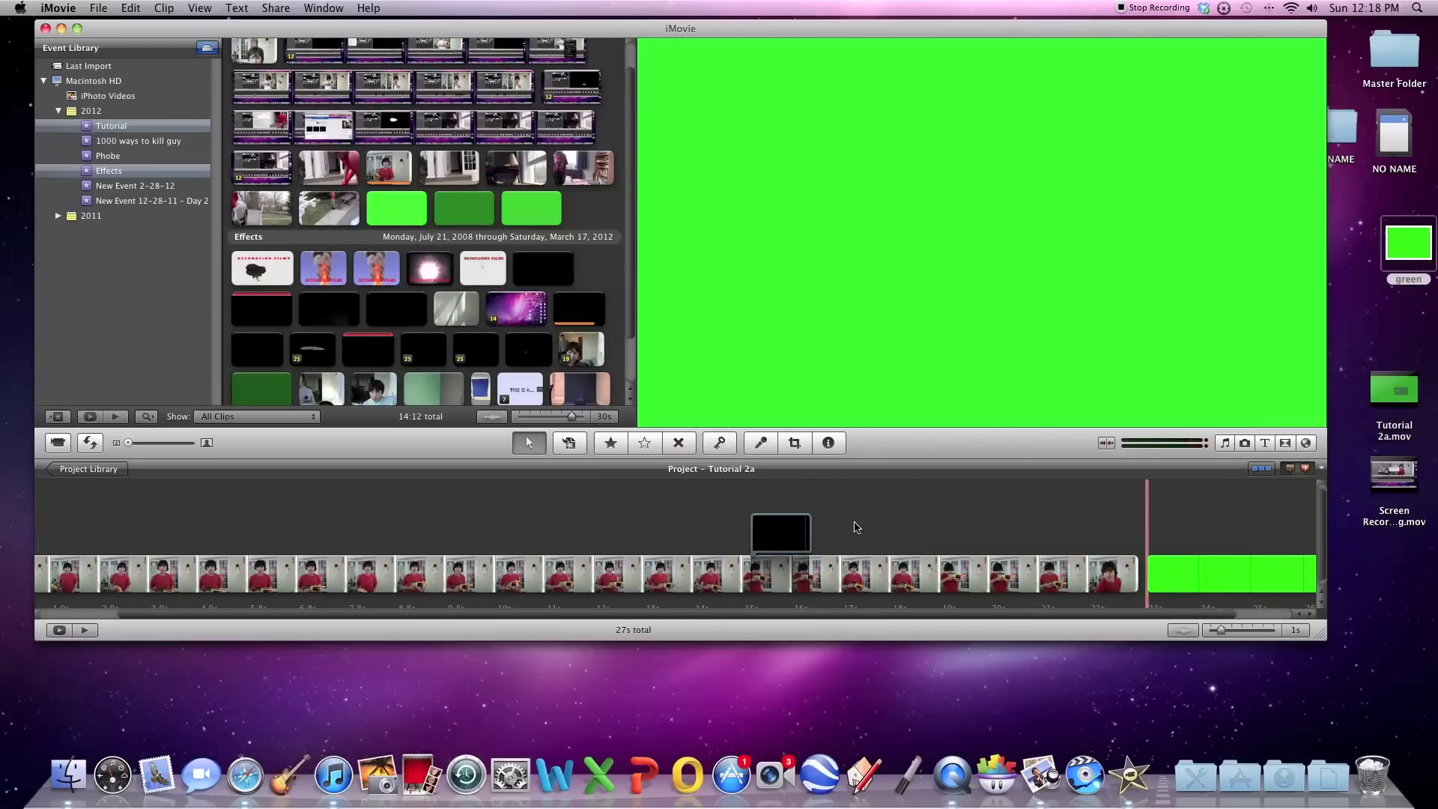
drag(730, 527, 940, 528)
drag(1051, 529, 1116, 529)
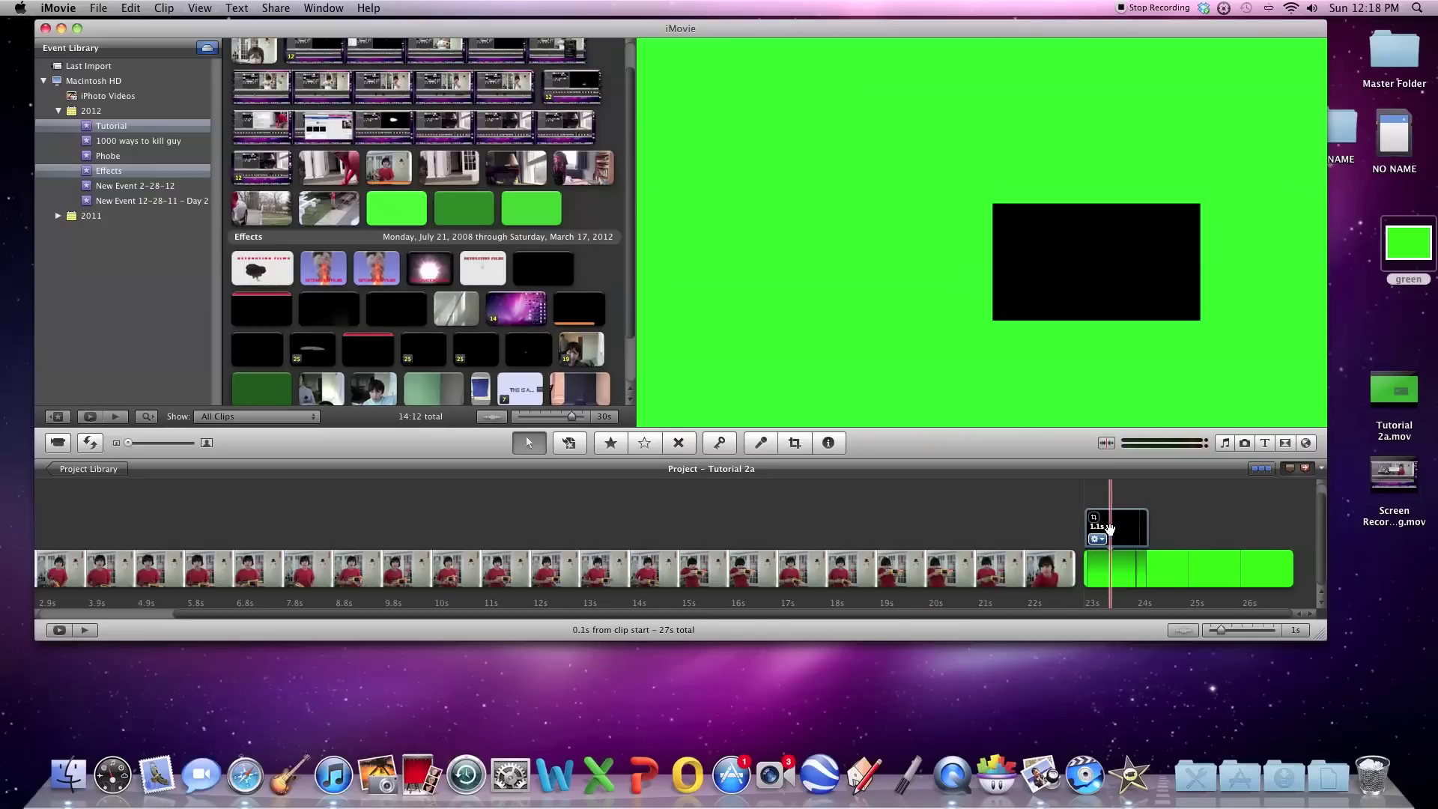
Delete the toy-gun footage and cut 2.7 seconds from the green clip, leaving 1.2 seconds
click(979, 578)
key(Delete)
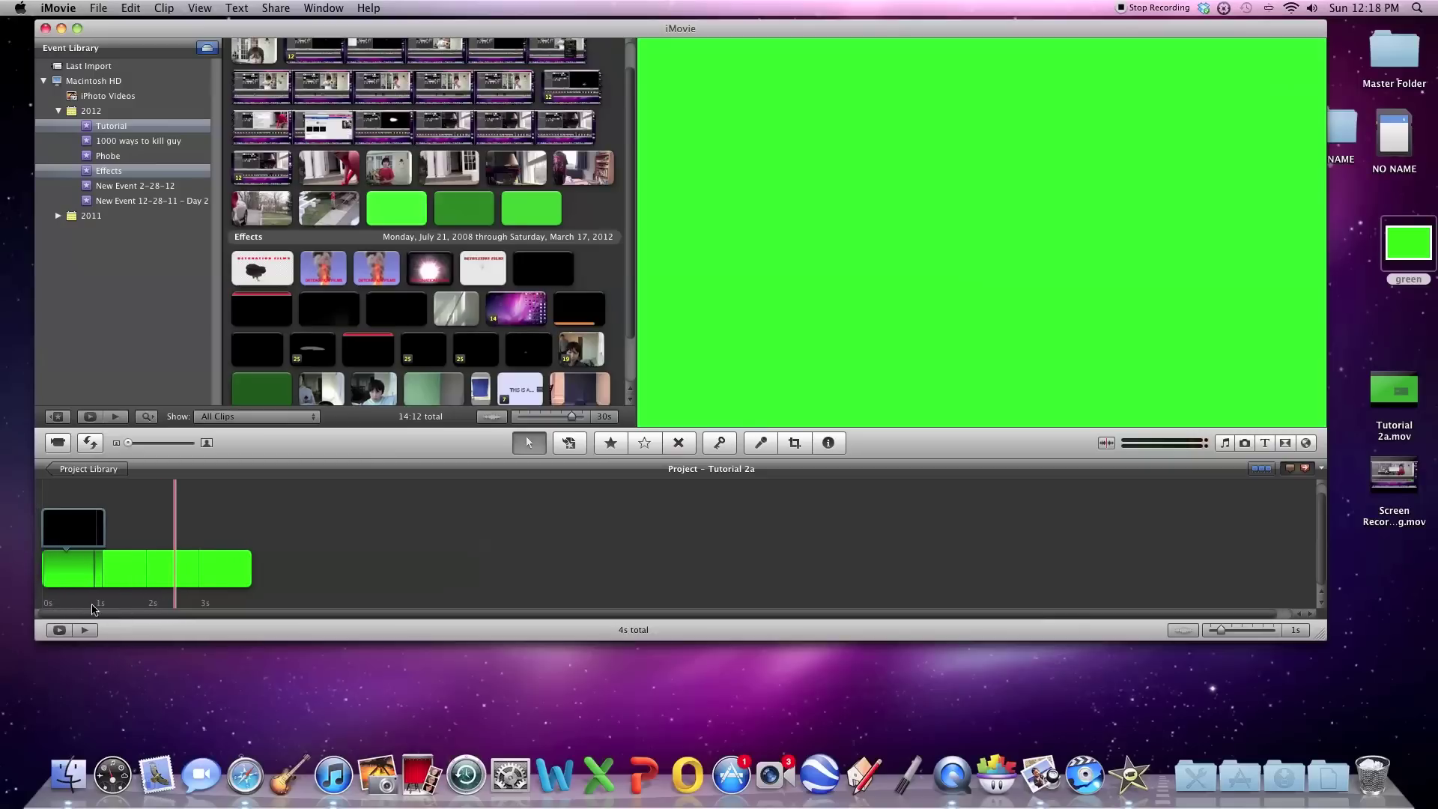
drag(105, 570, 315, 576)
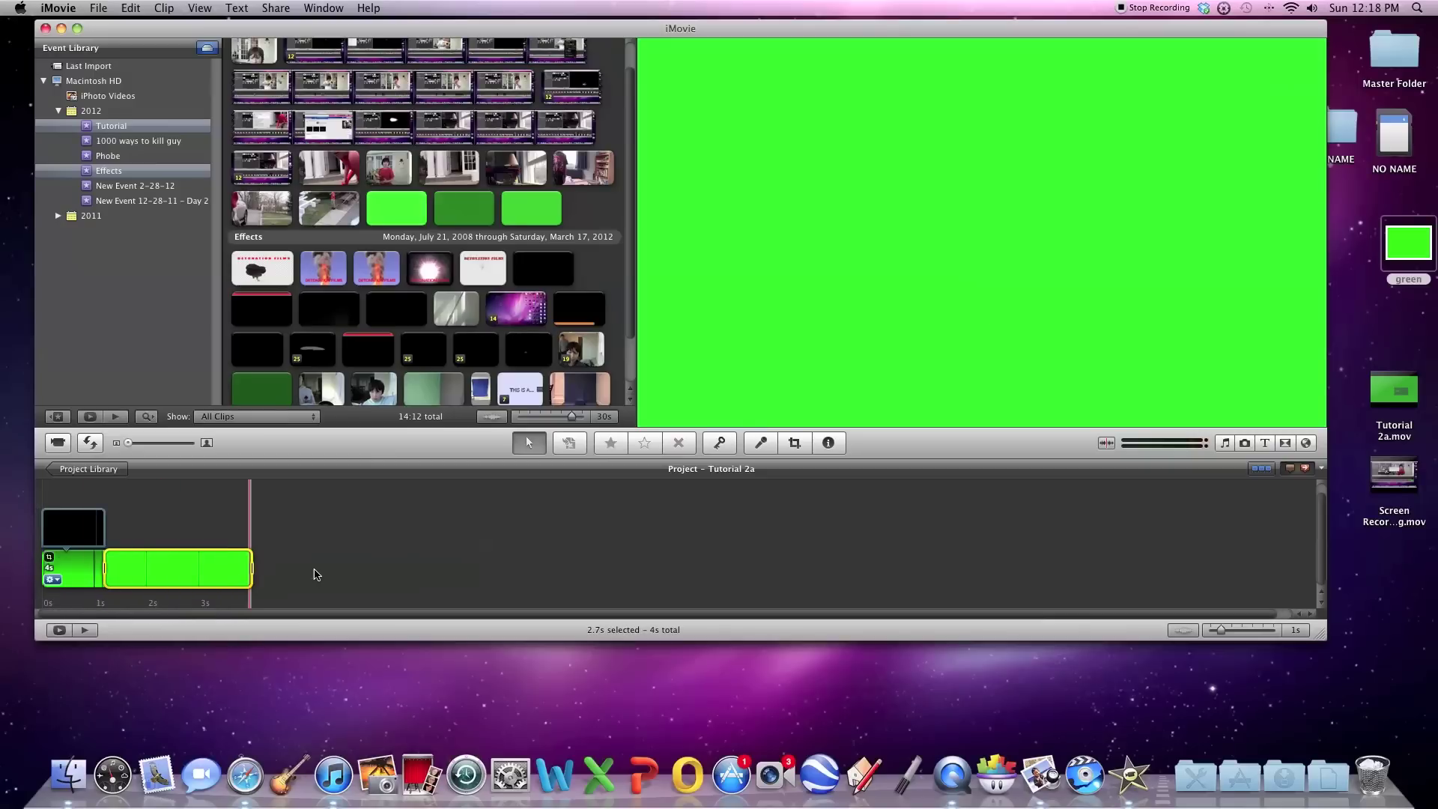
key(XF86AudioRaiseVolume)
key(Delete)
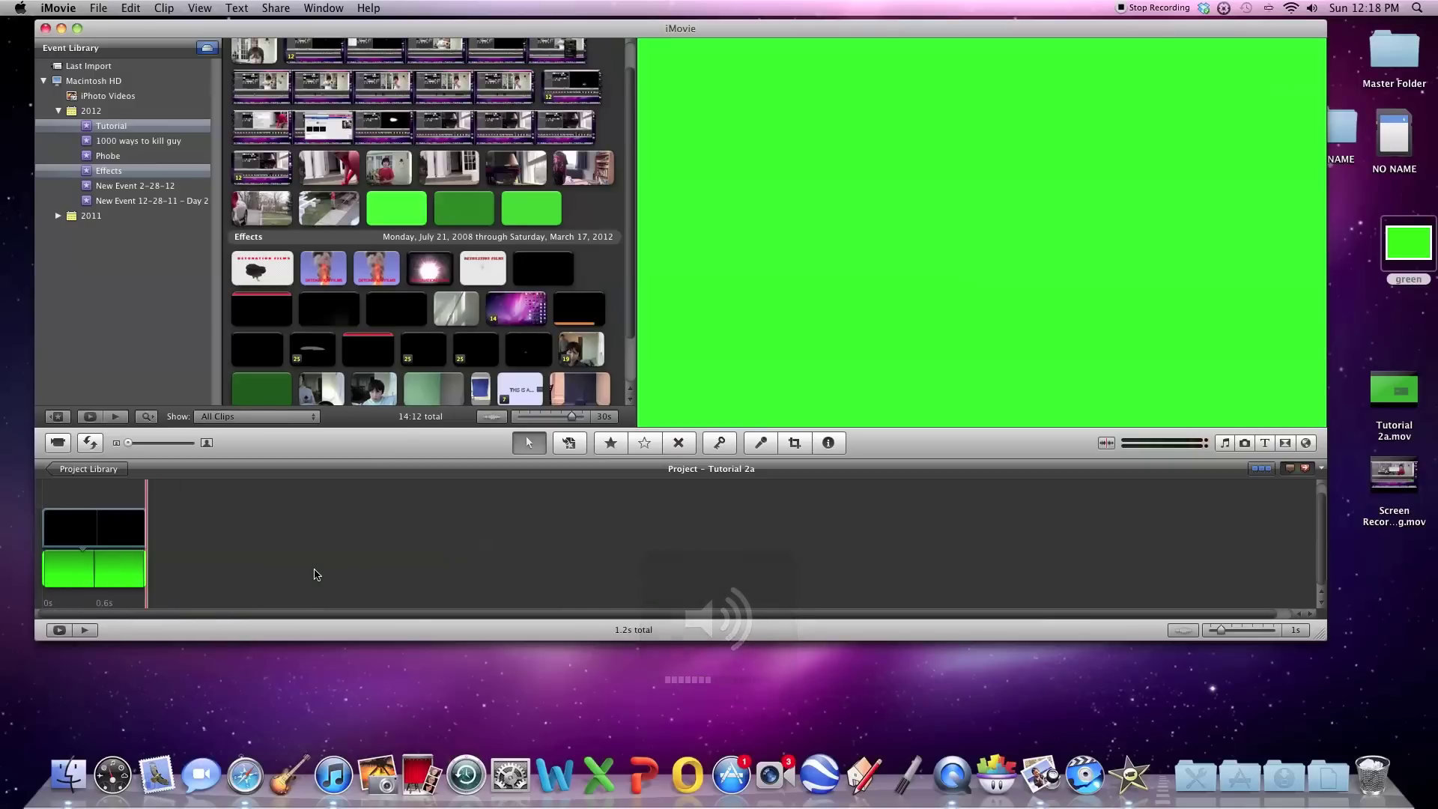
click(84, 533)
Apply the Raster video effect to the fireball overlay clip
double_click(84, 533)
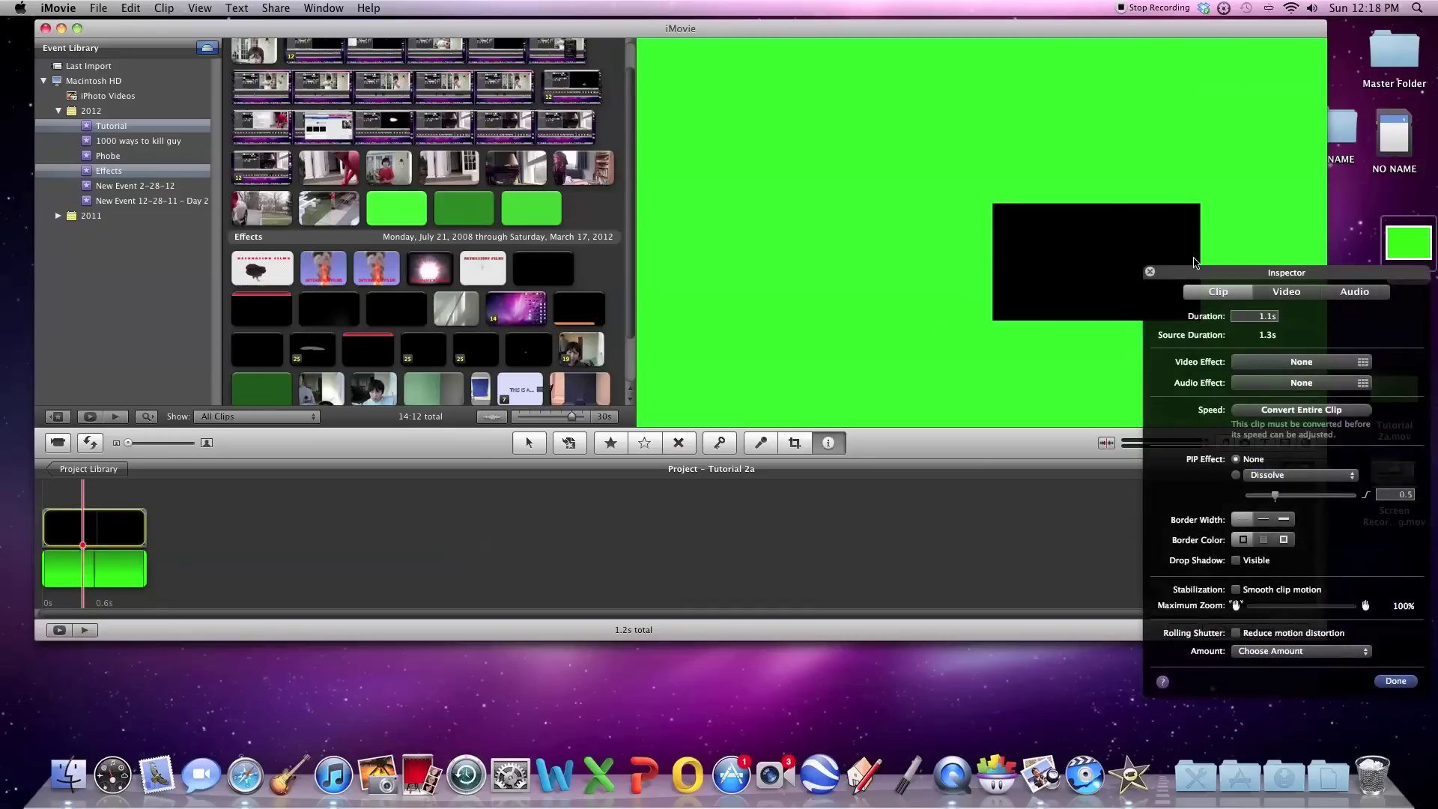
click(1249, 361)
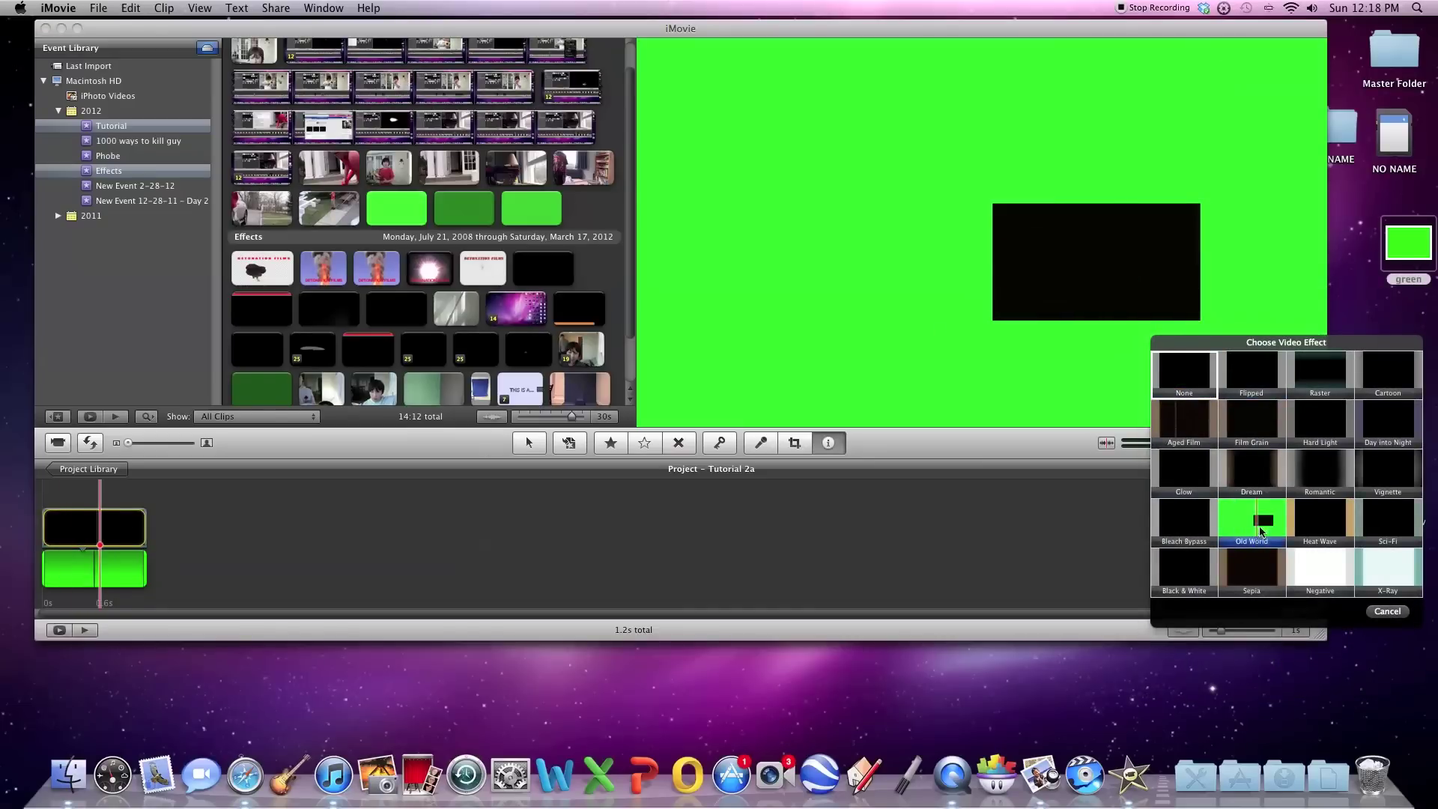
click(1324, 375)
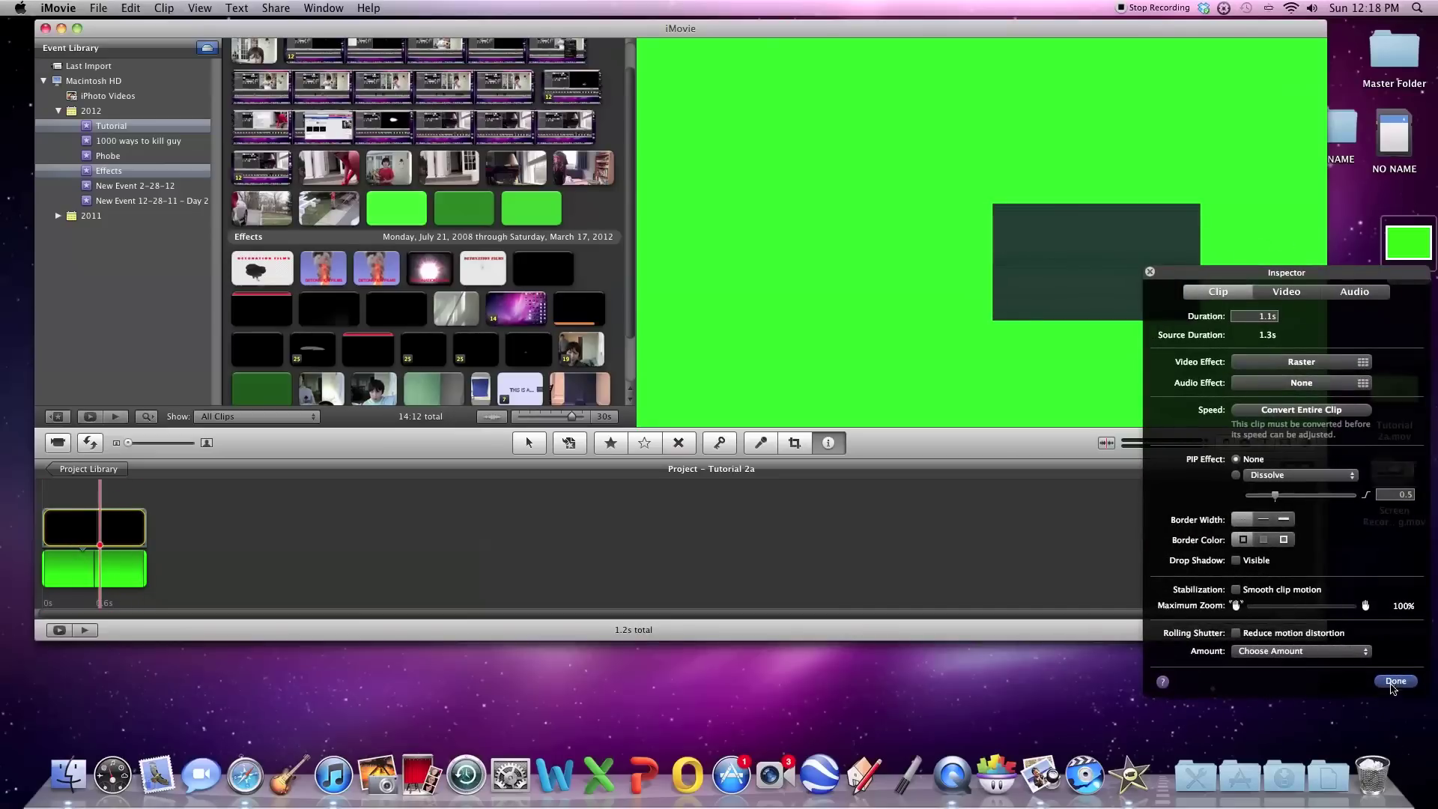
click(1396, 682)
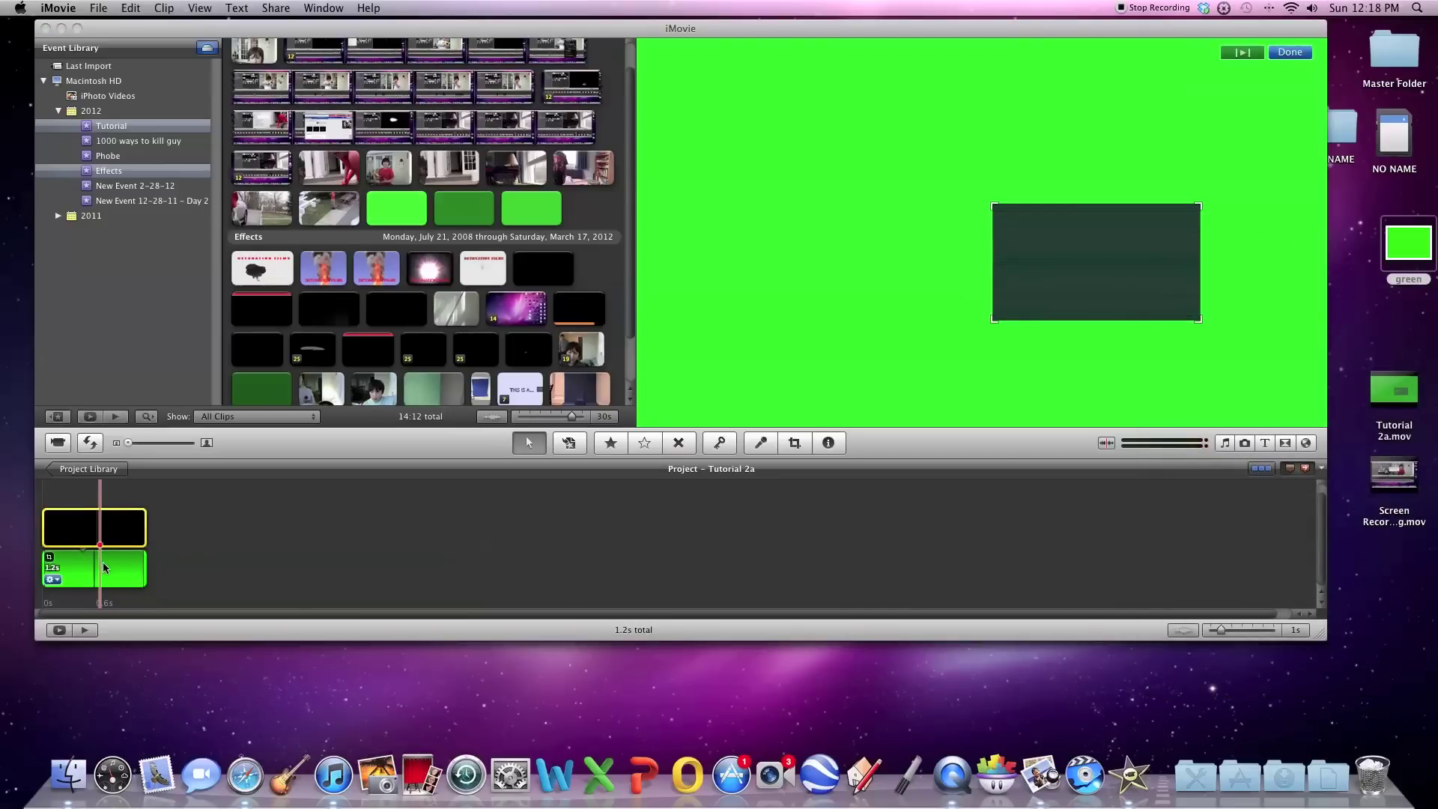
Lower the green clip's Green Gain to 9% to make it dark green
double_click(56, 569)
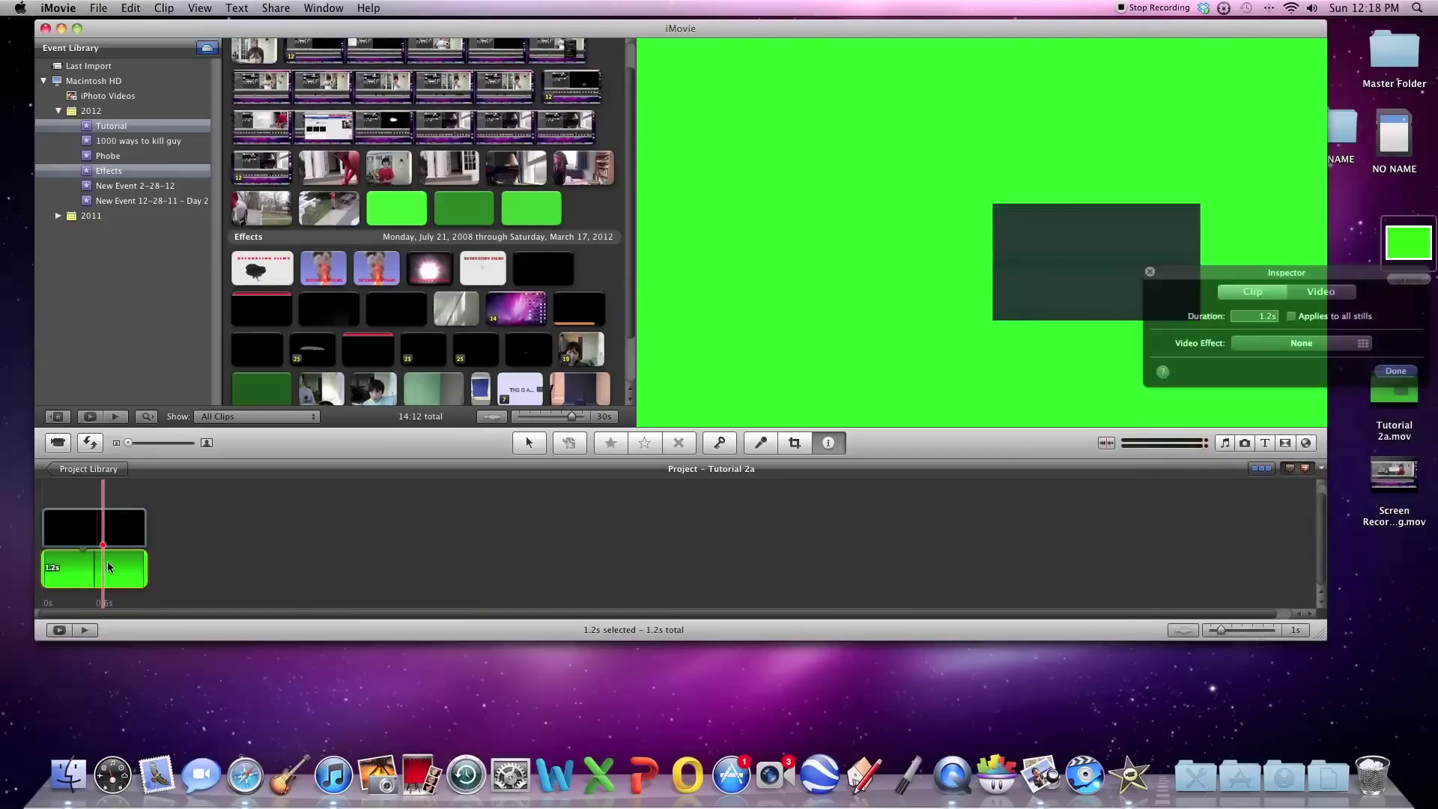
click(1298, 297)
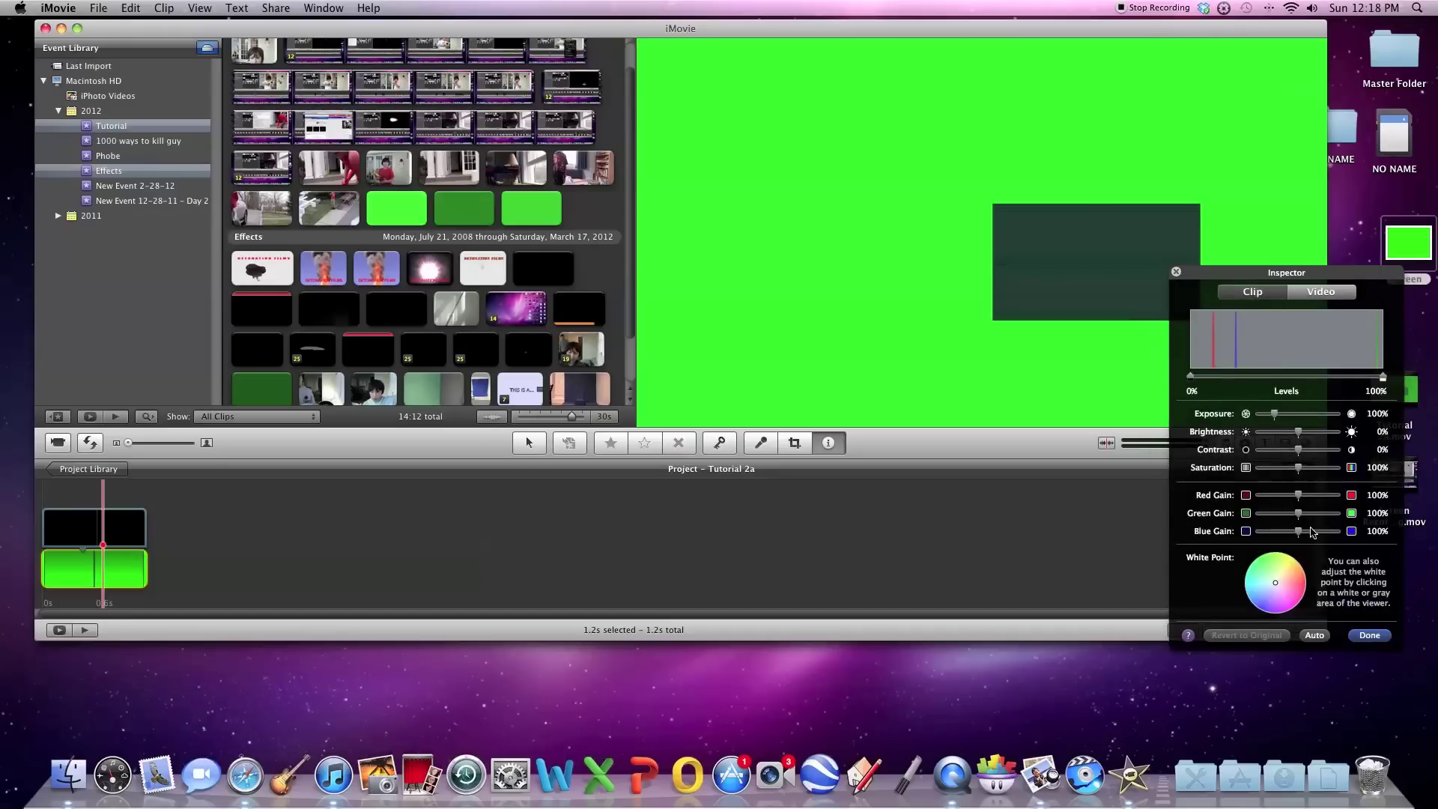
drag(1299, 517, 1265, 518)
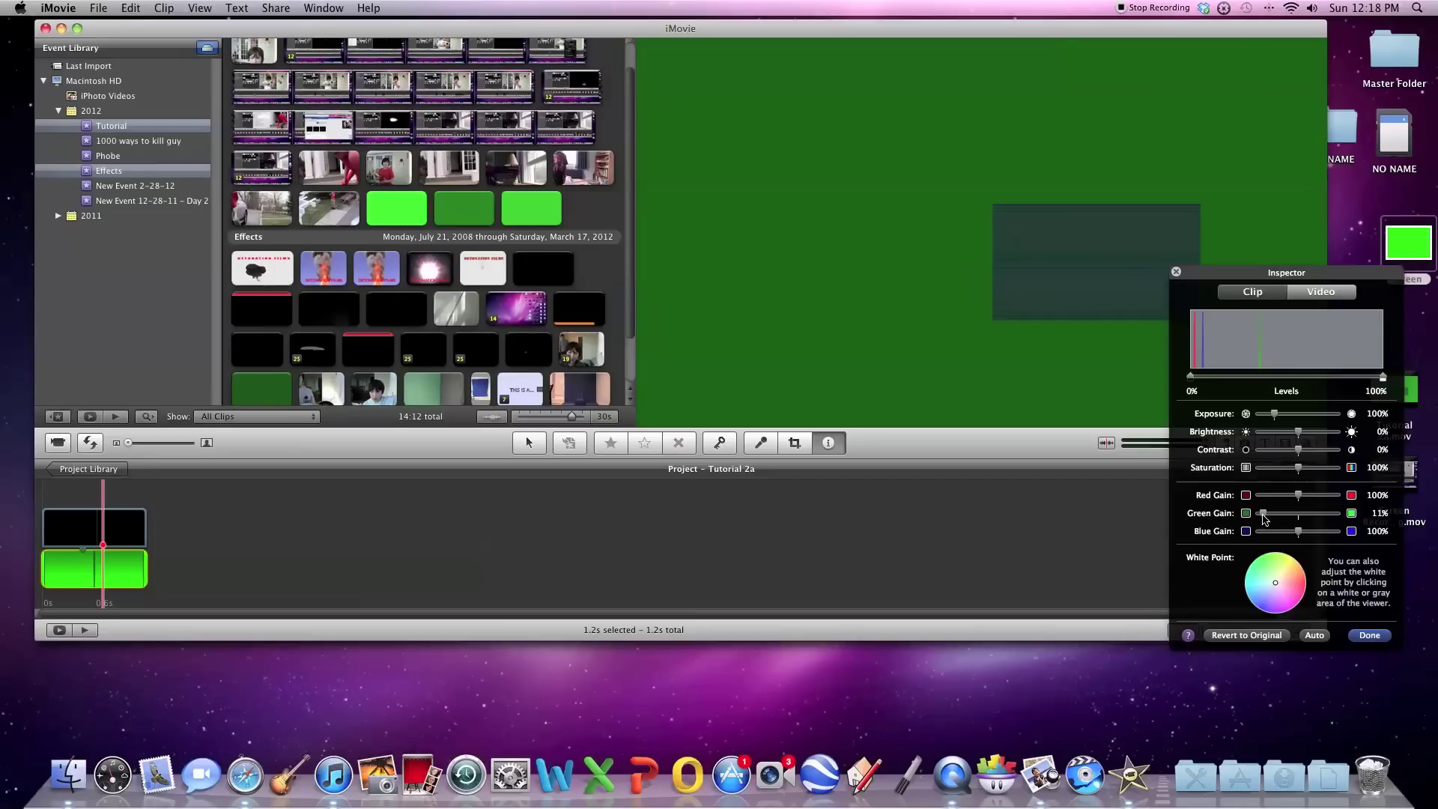
drag(1265, 518, 1264, 518)
click(1176, 272)
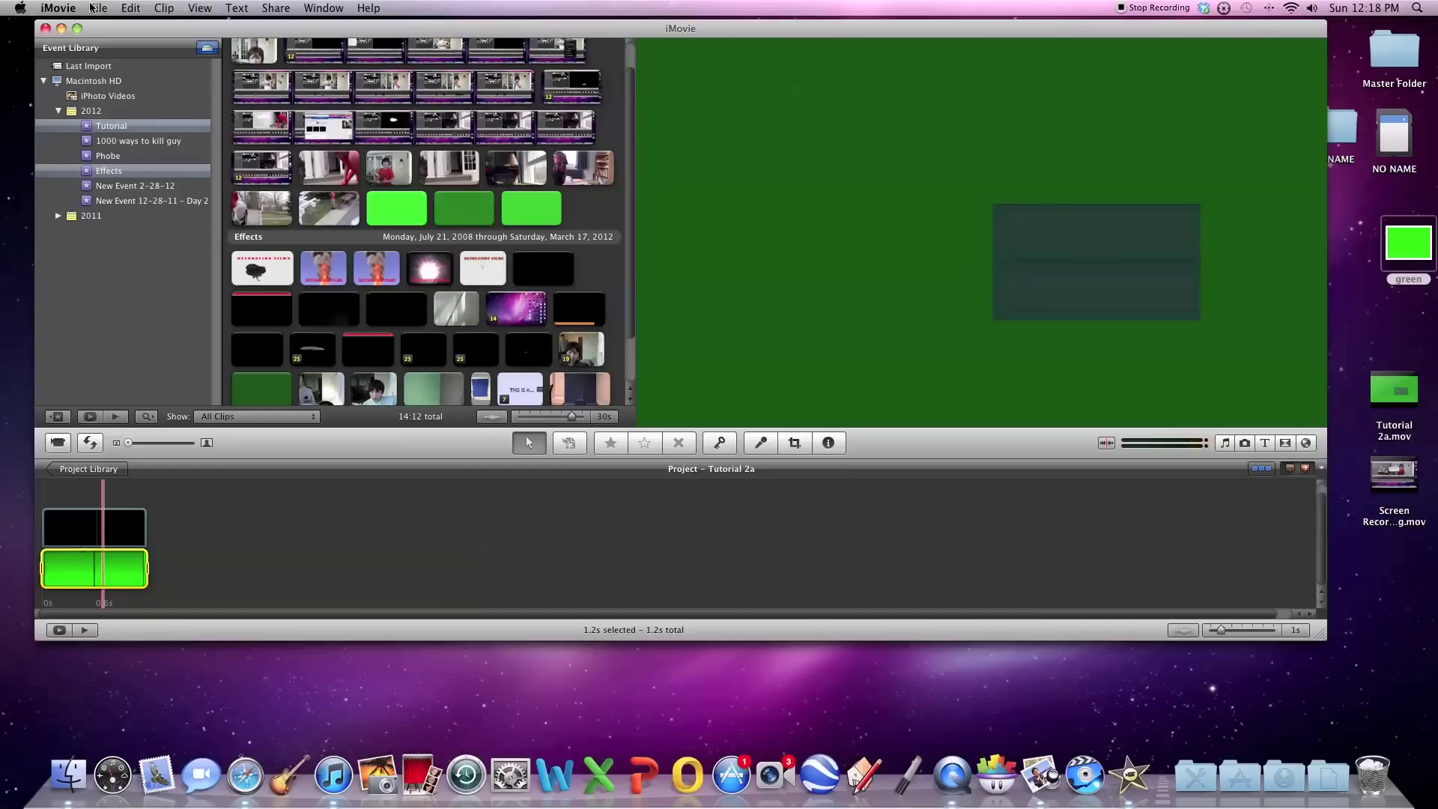
Export the project as HD 720p Tutorial 2a, replace the old file, and import it into the Tutorial event
click(95, 9)
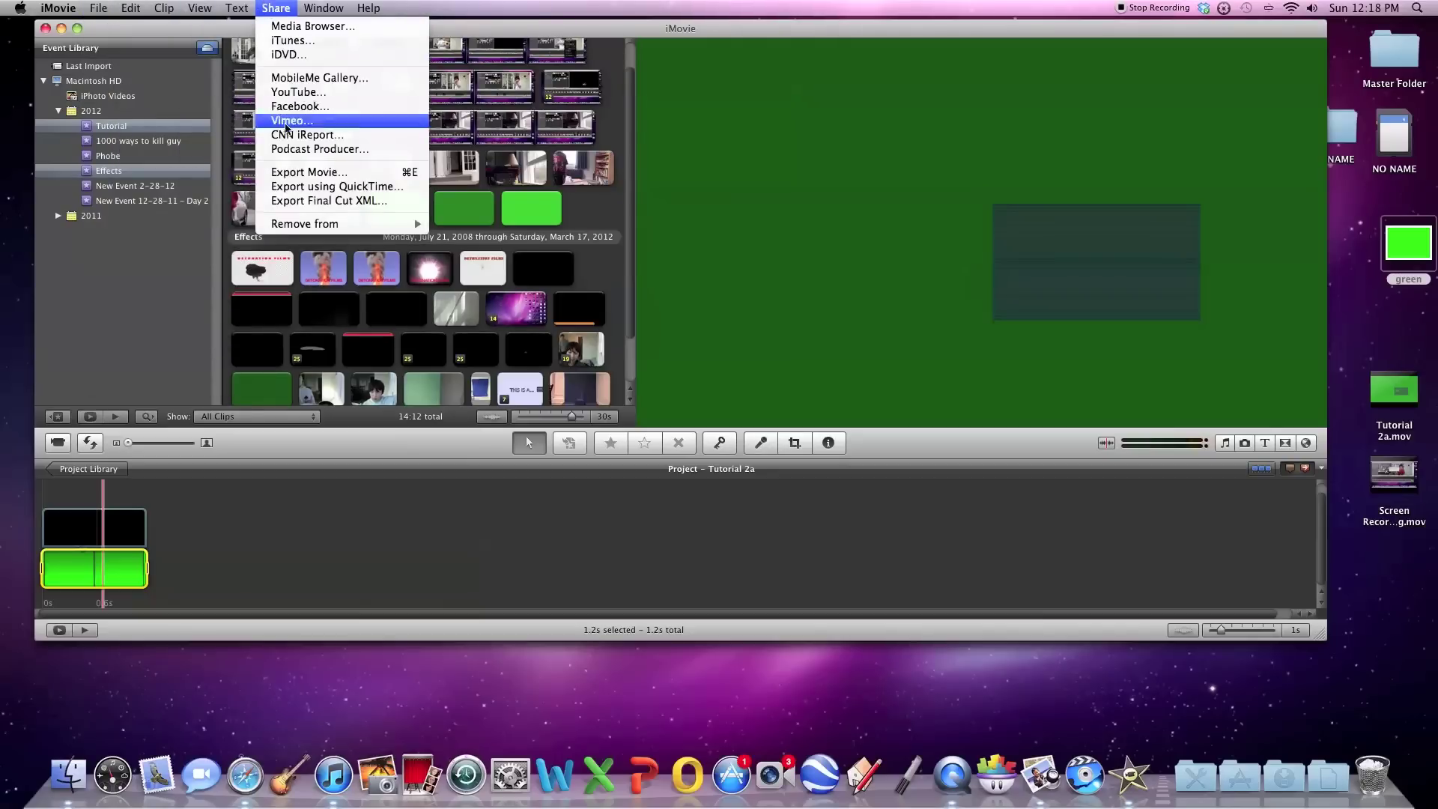
click(289, 170)
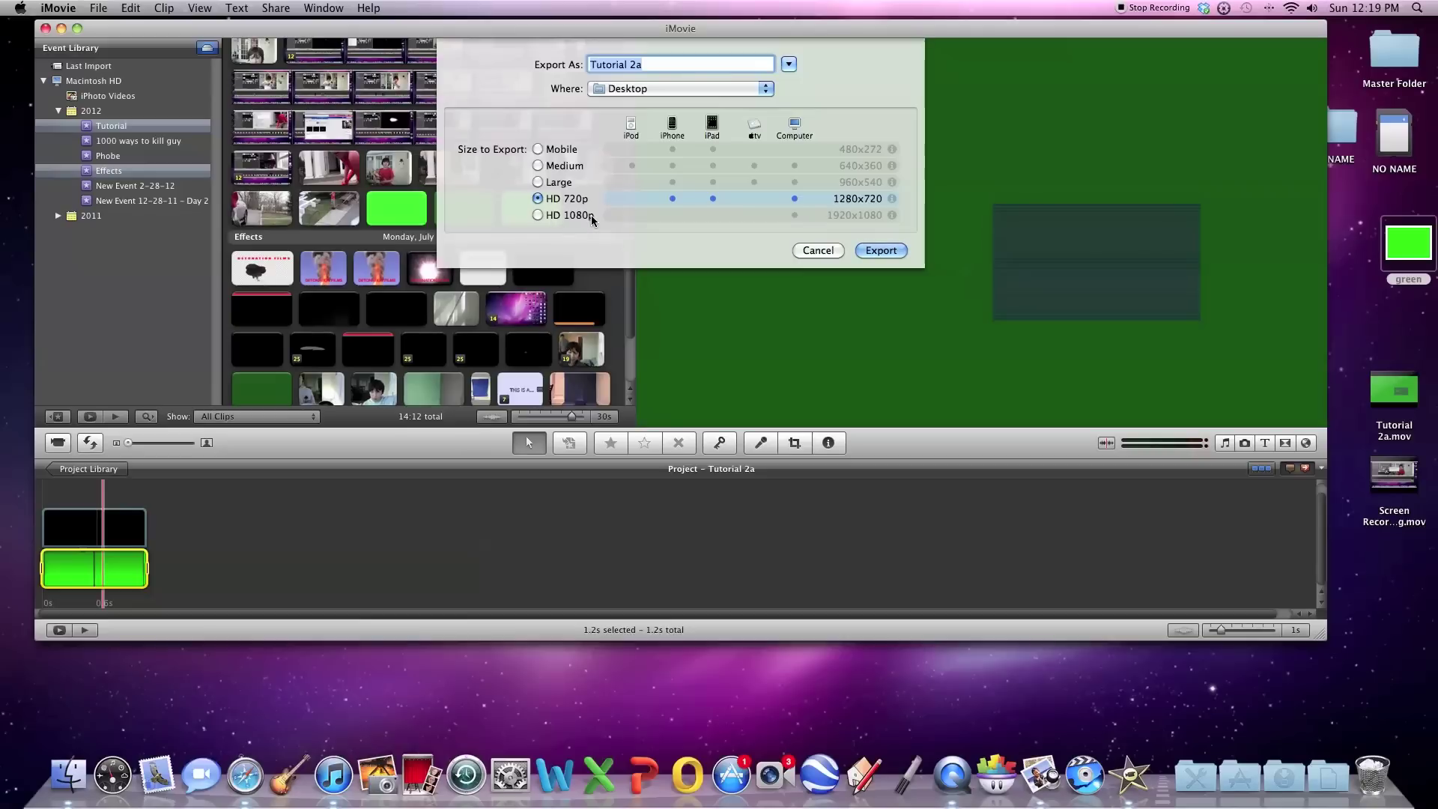
click(551, 216)
click(537, 200)
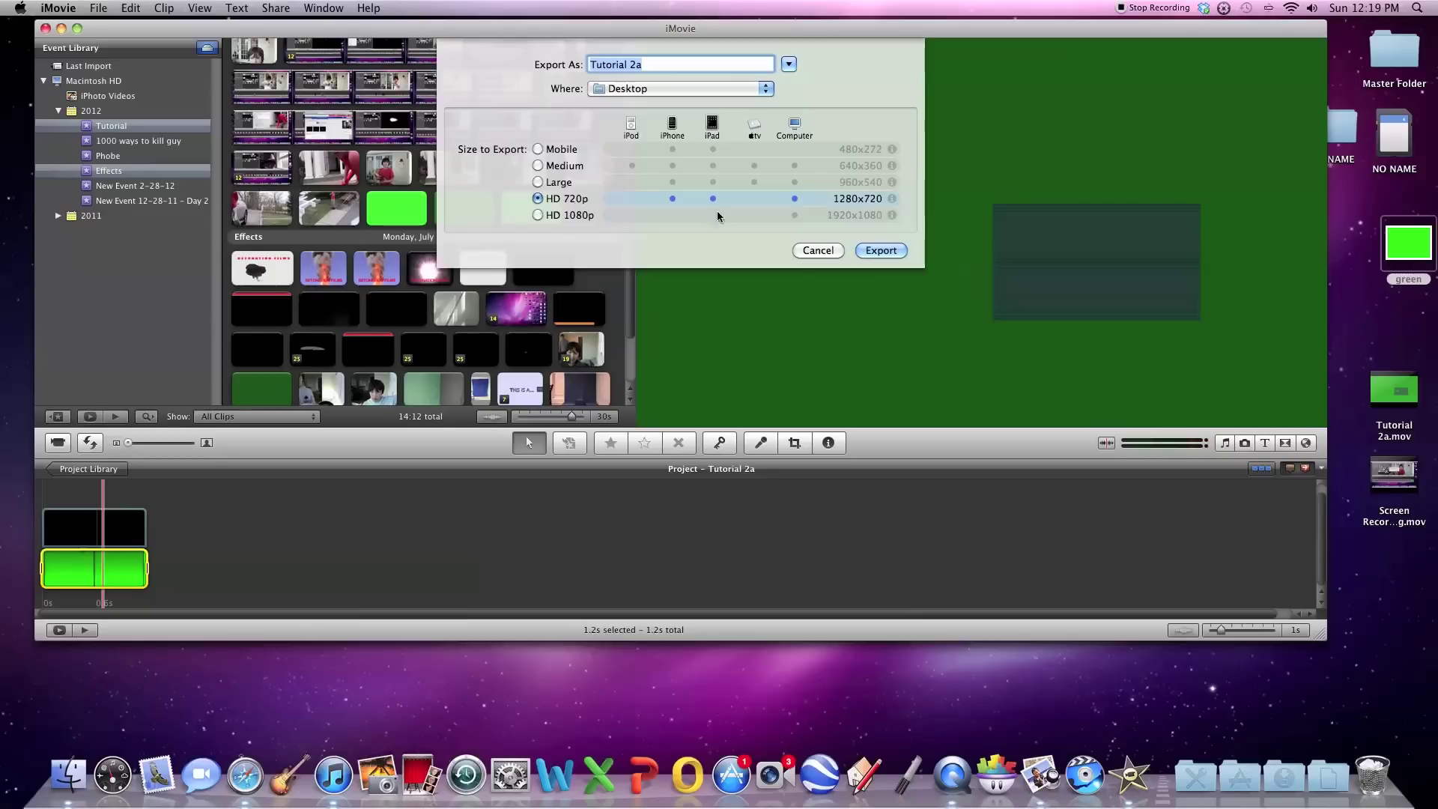
click(882, 249)
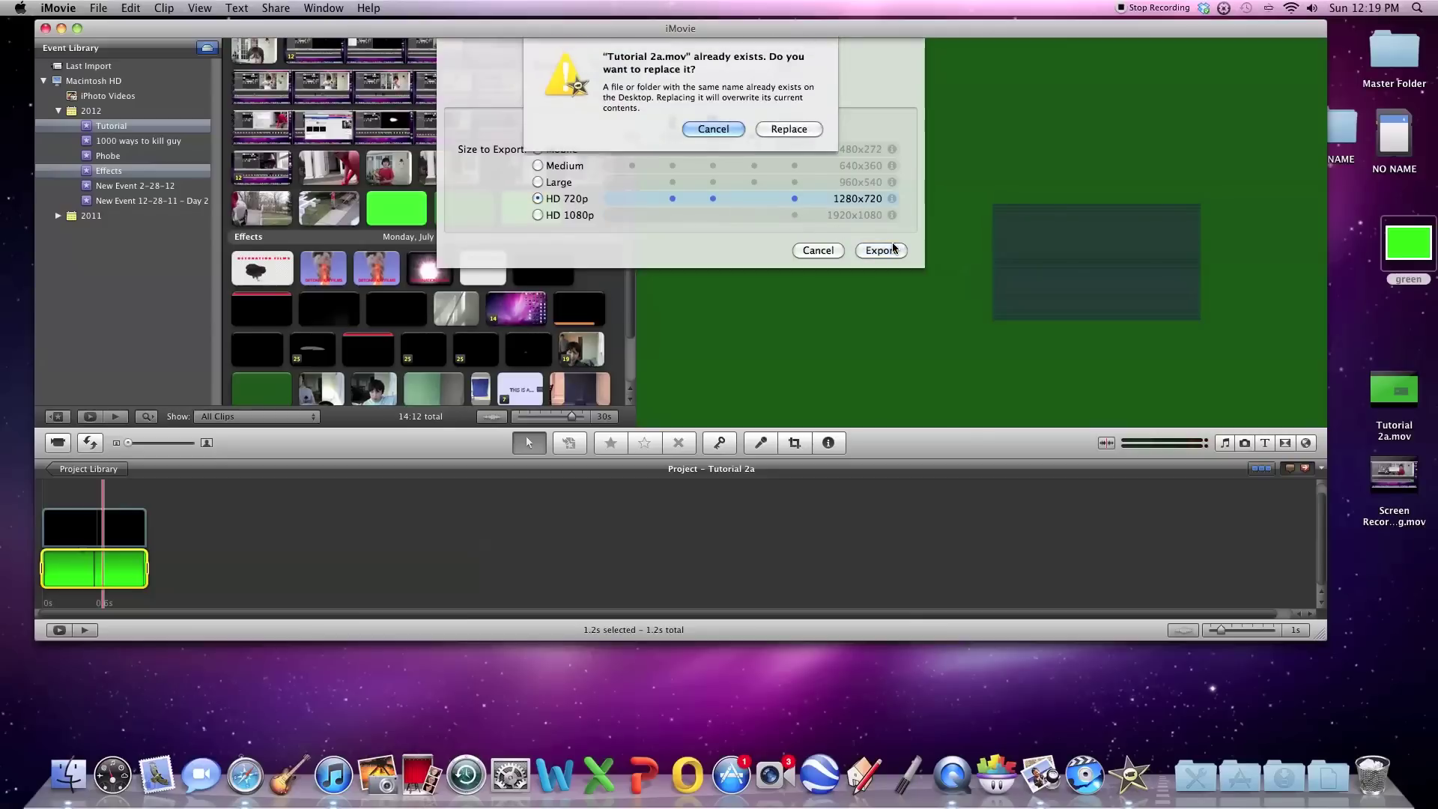
click(790, 129)
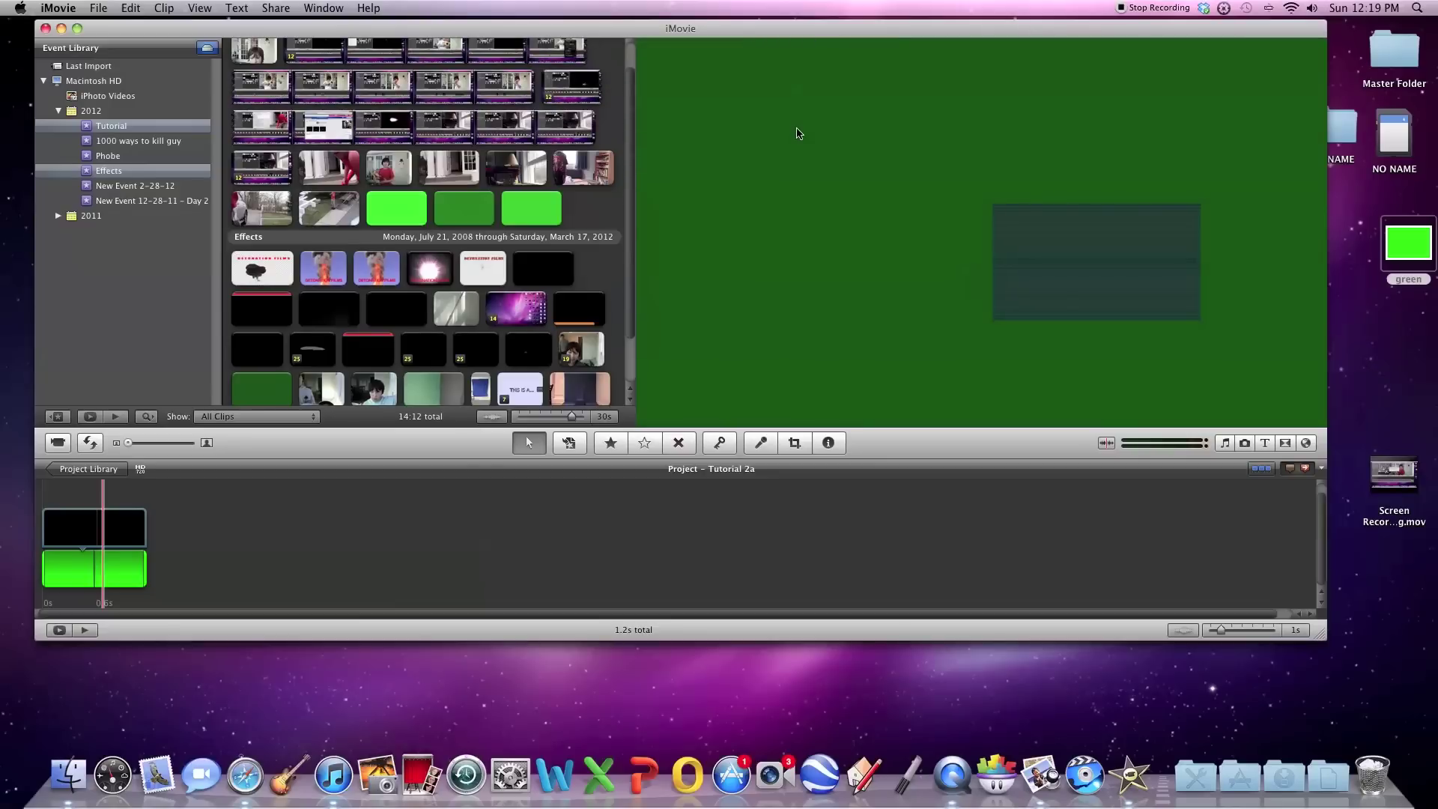
drag(1375, 391, 131, 130)
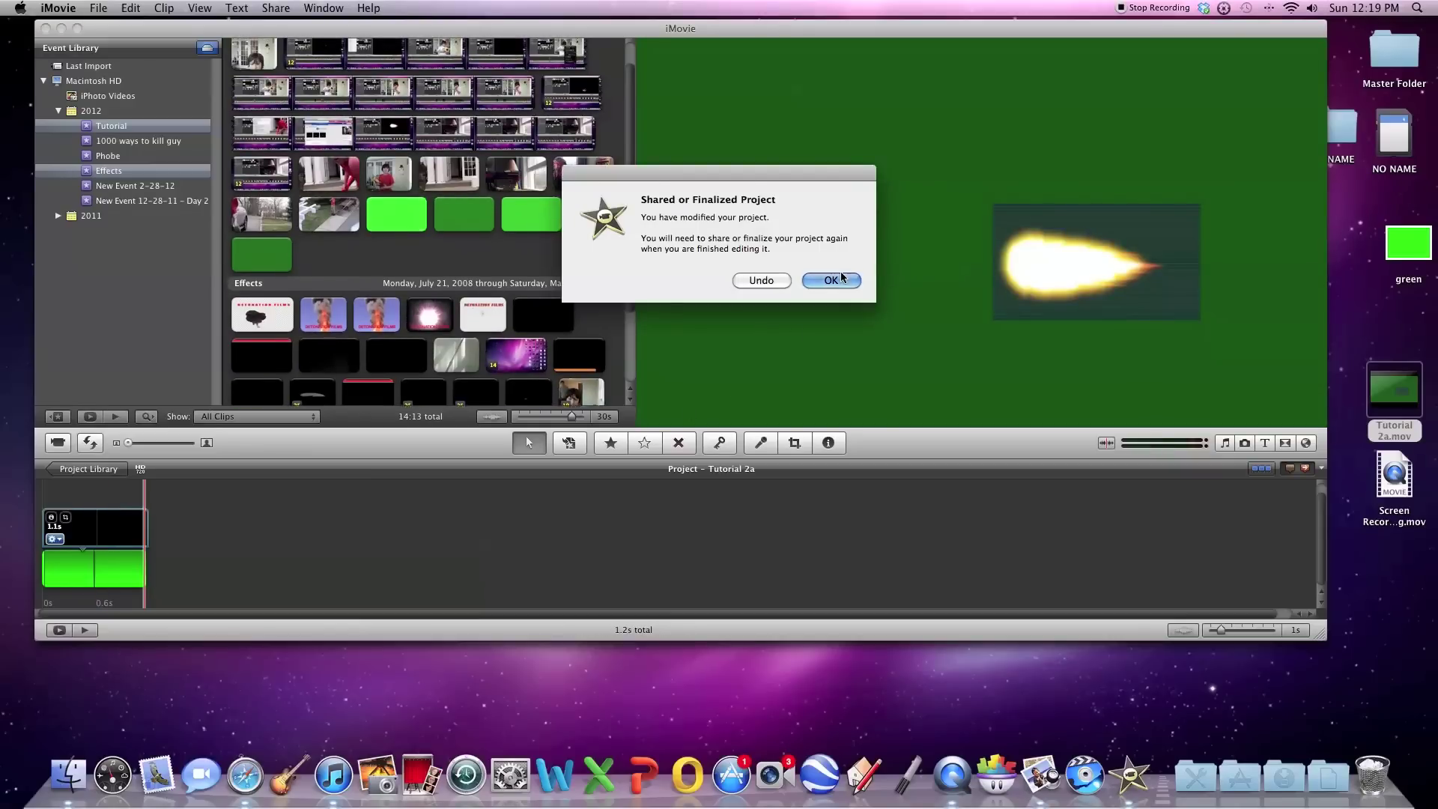
Empty the project and add the newly imported 1.1-second dark green clip to it
click(831, 280)
click(88, 582)
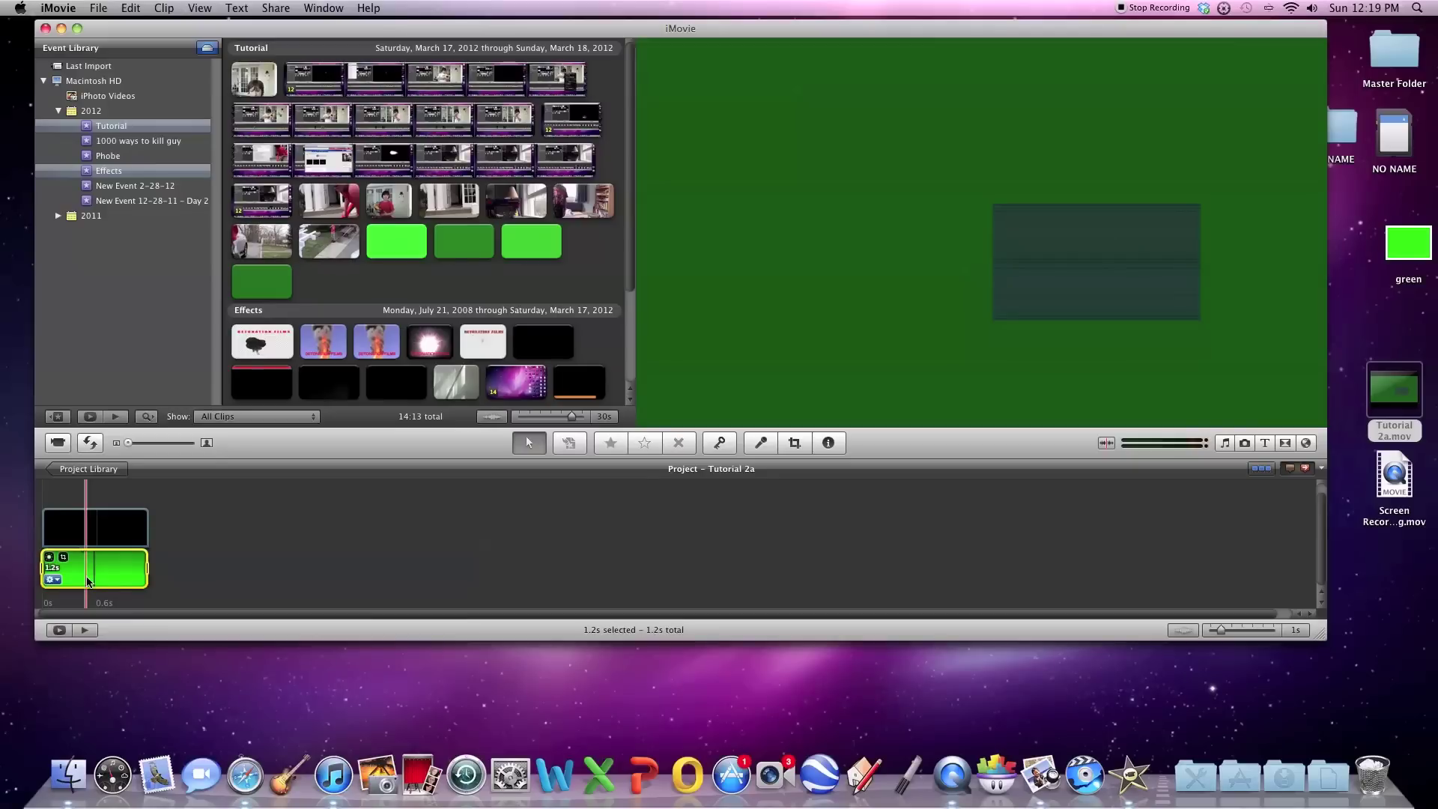
key(Delete)
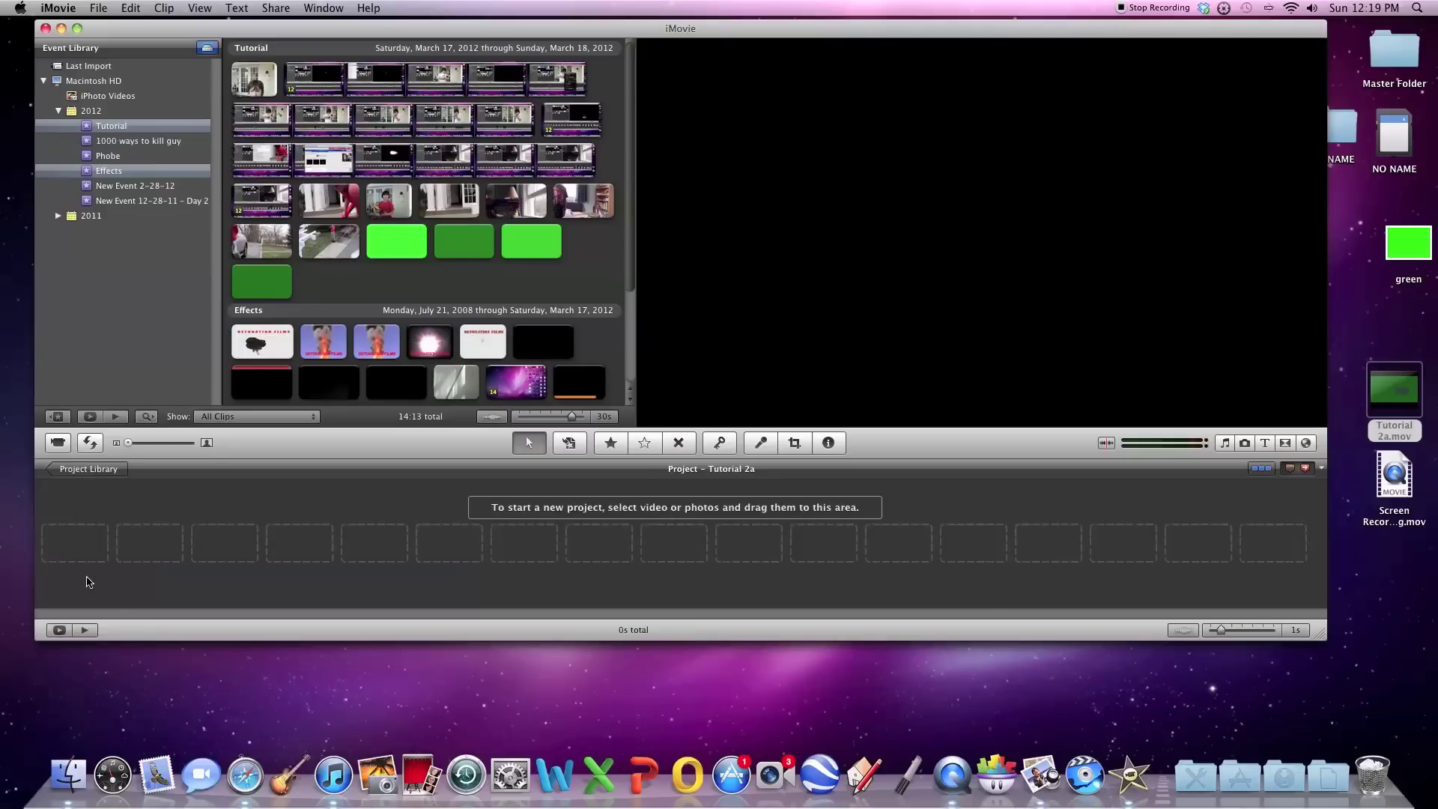
click(440, 240)
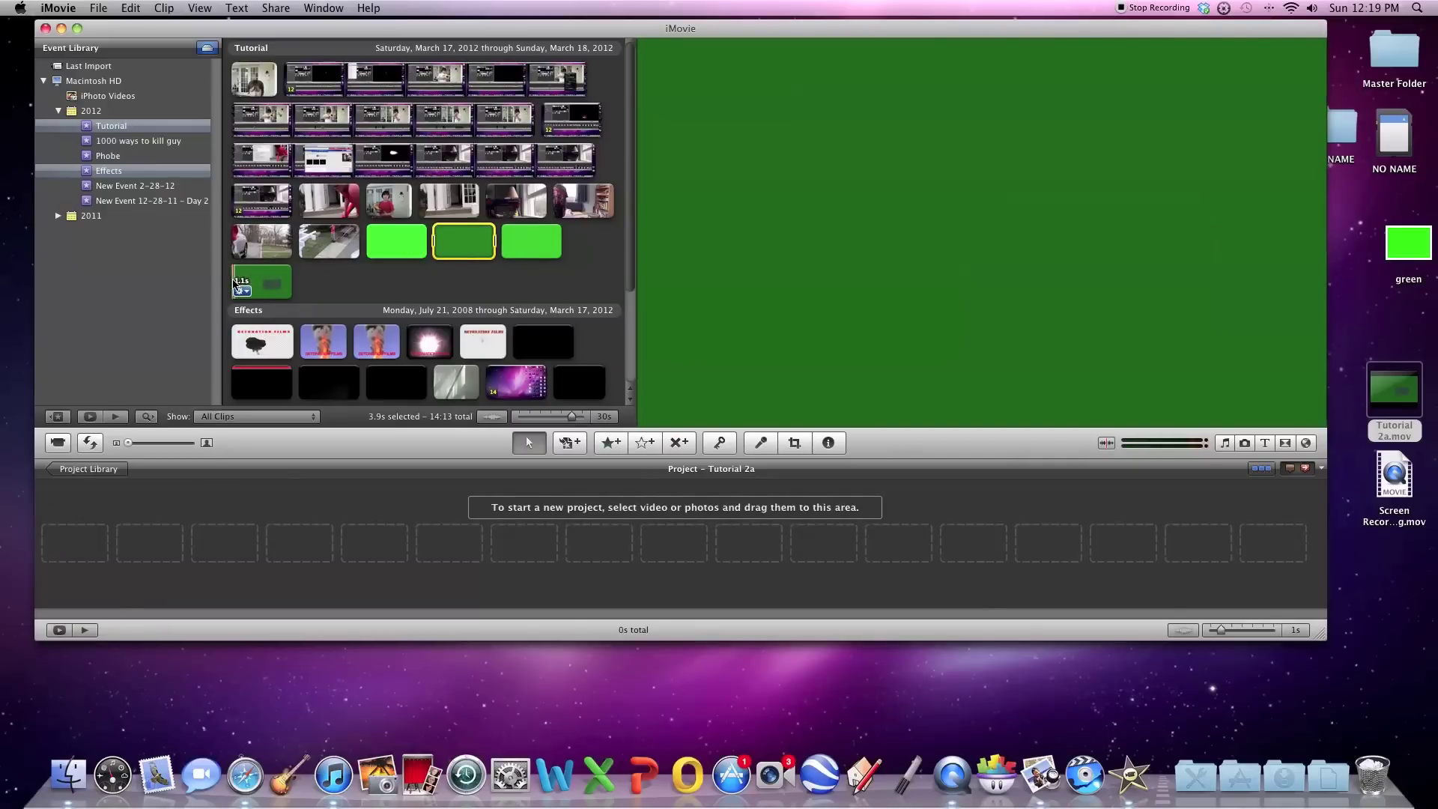
click(269, 283)
drag(288, 278, 130, 533)
Raise the dark green clip's Green Gain to 200%
double_click(130, 533)
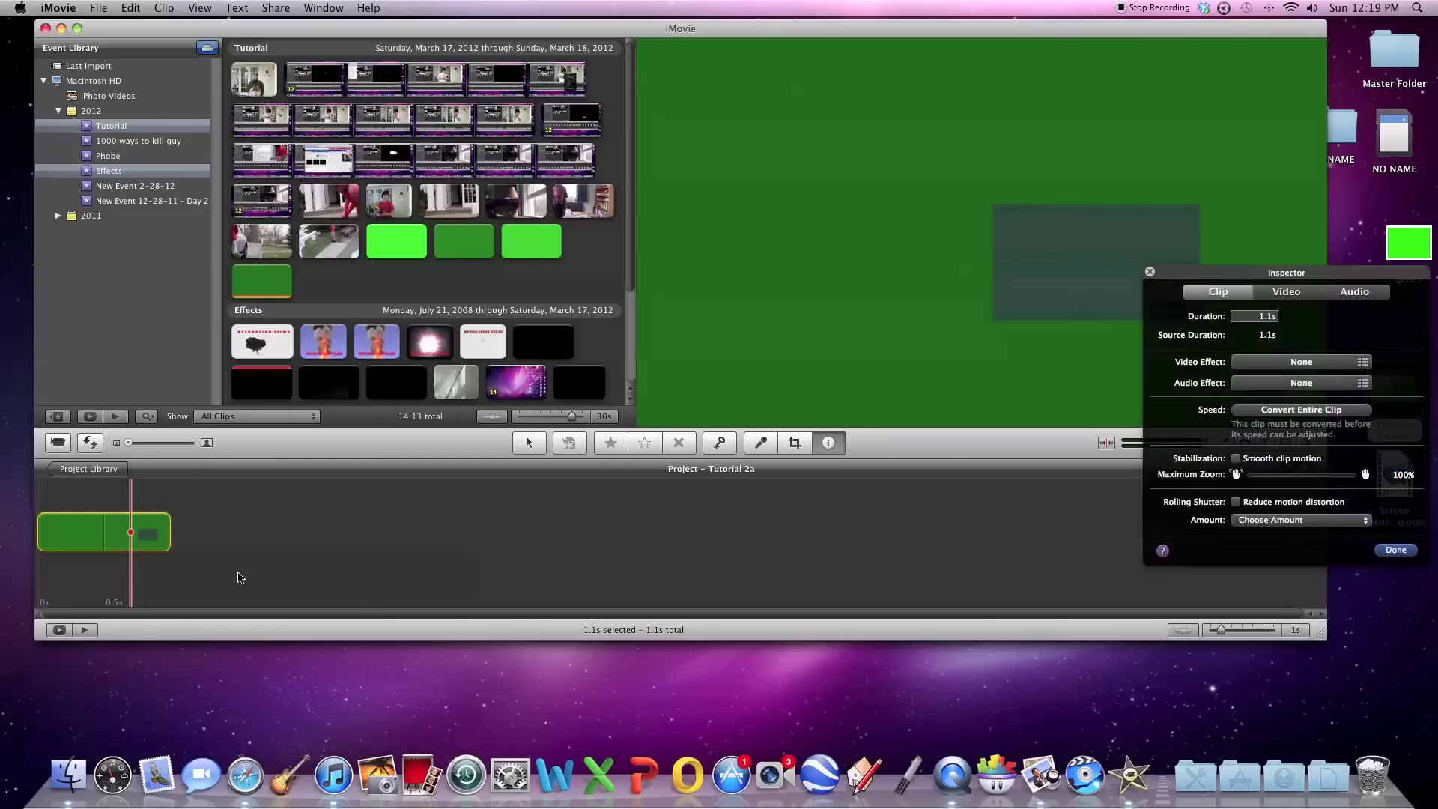
click(1288, 290)
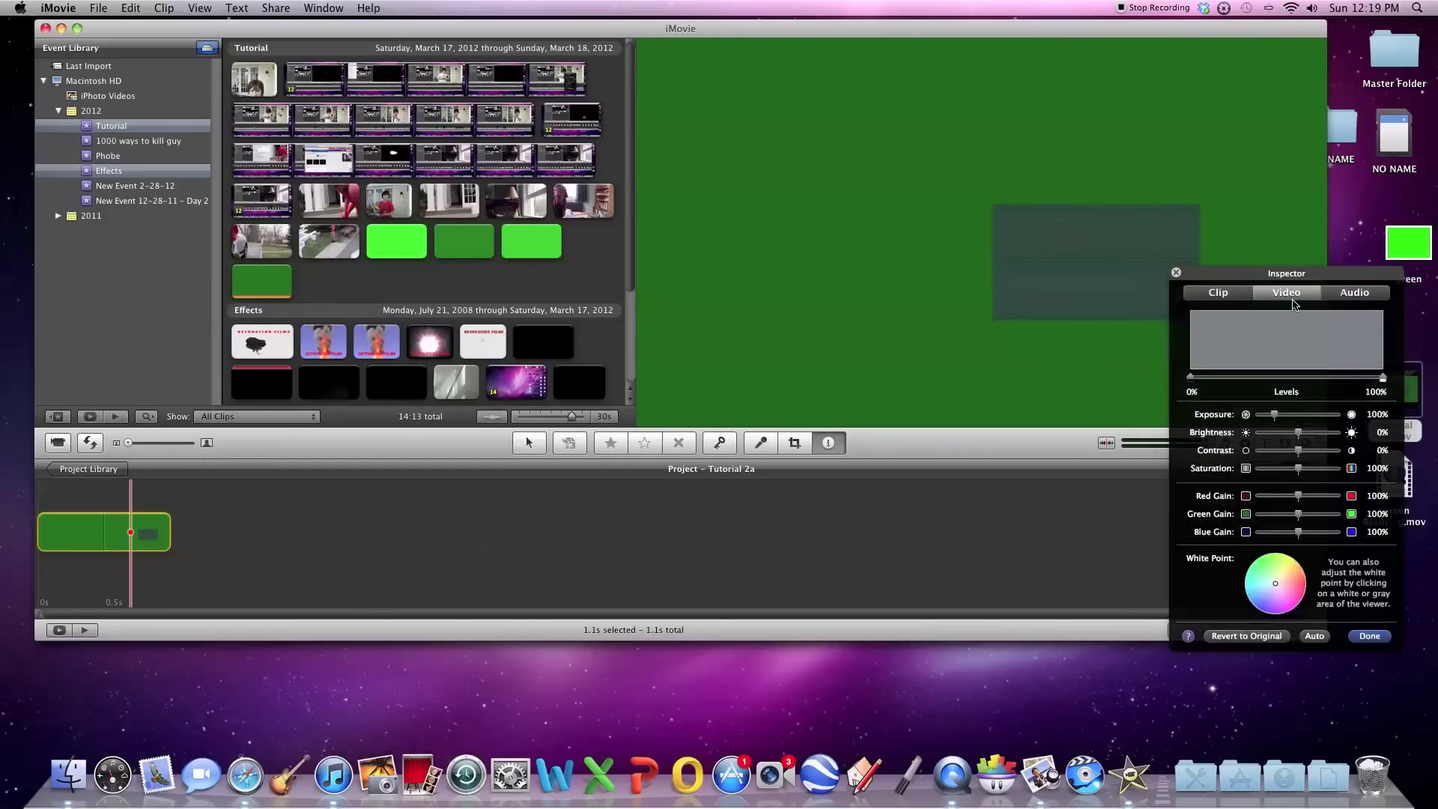
drag(1300, 522, 1373, 522)
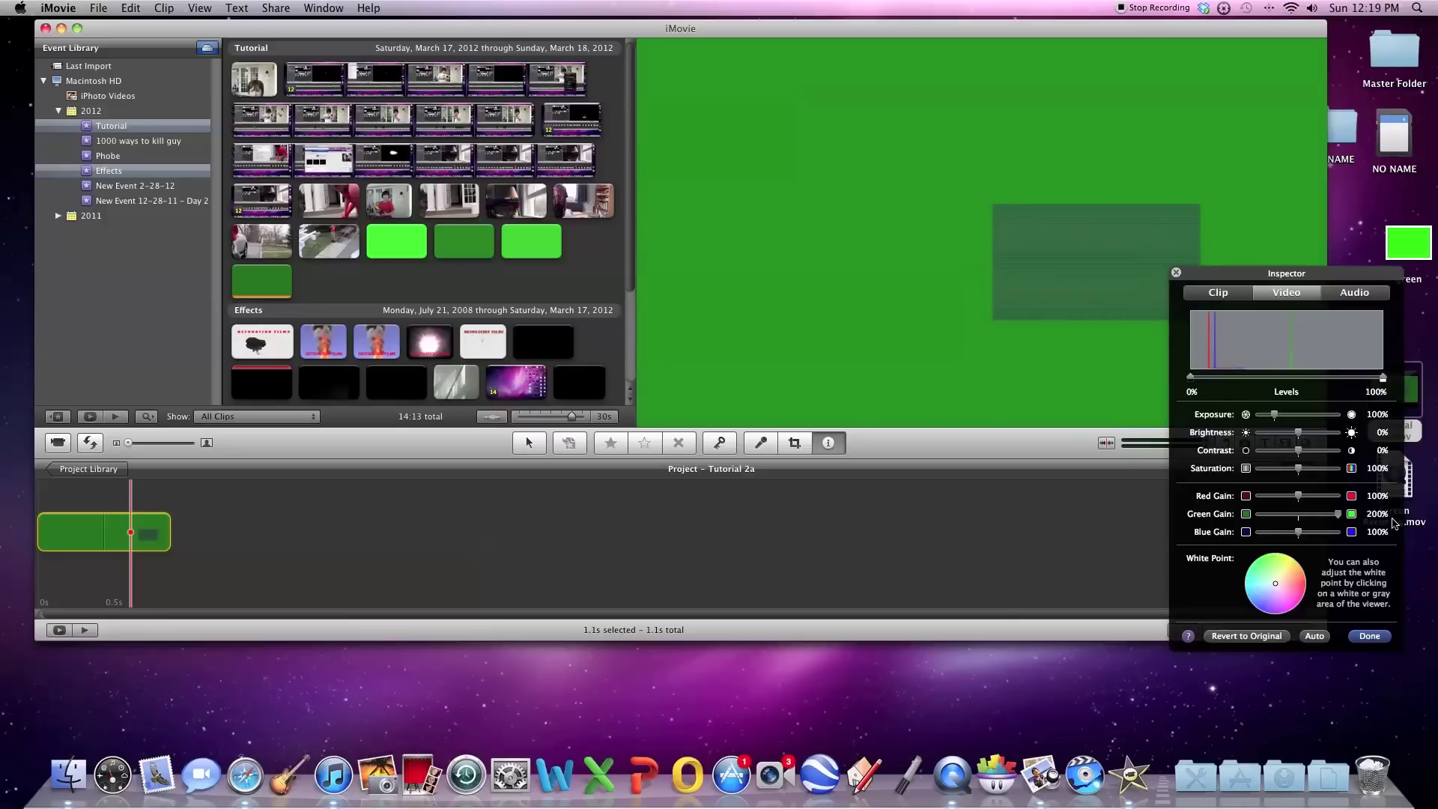
click(1369, 636)
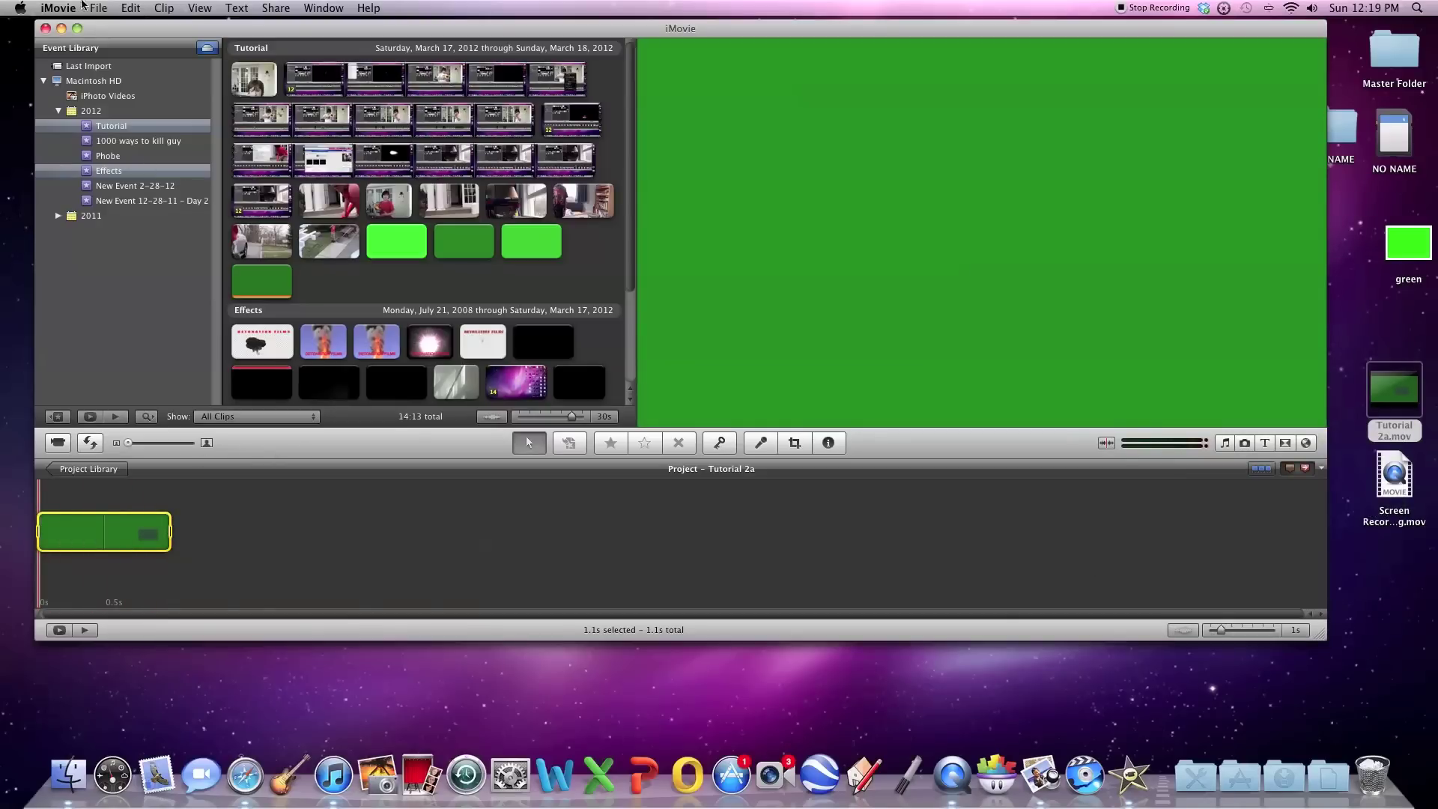
Re-export the project as HD 720p Tutorial 2a, replacing the existing file
click(277, 7)
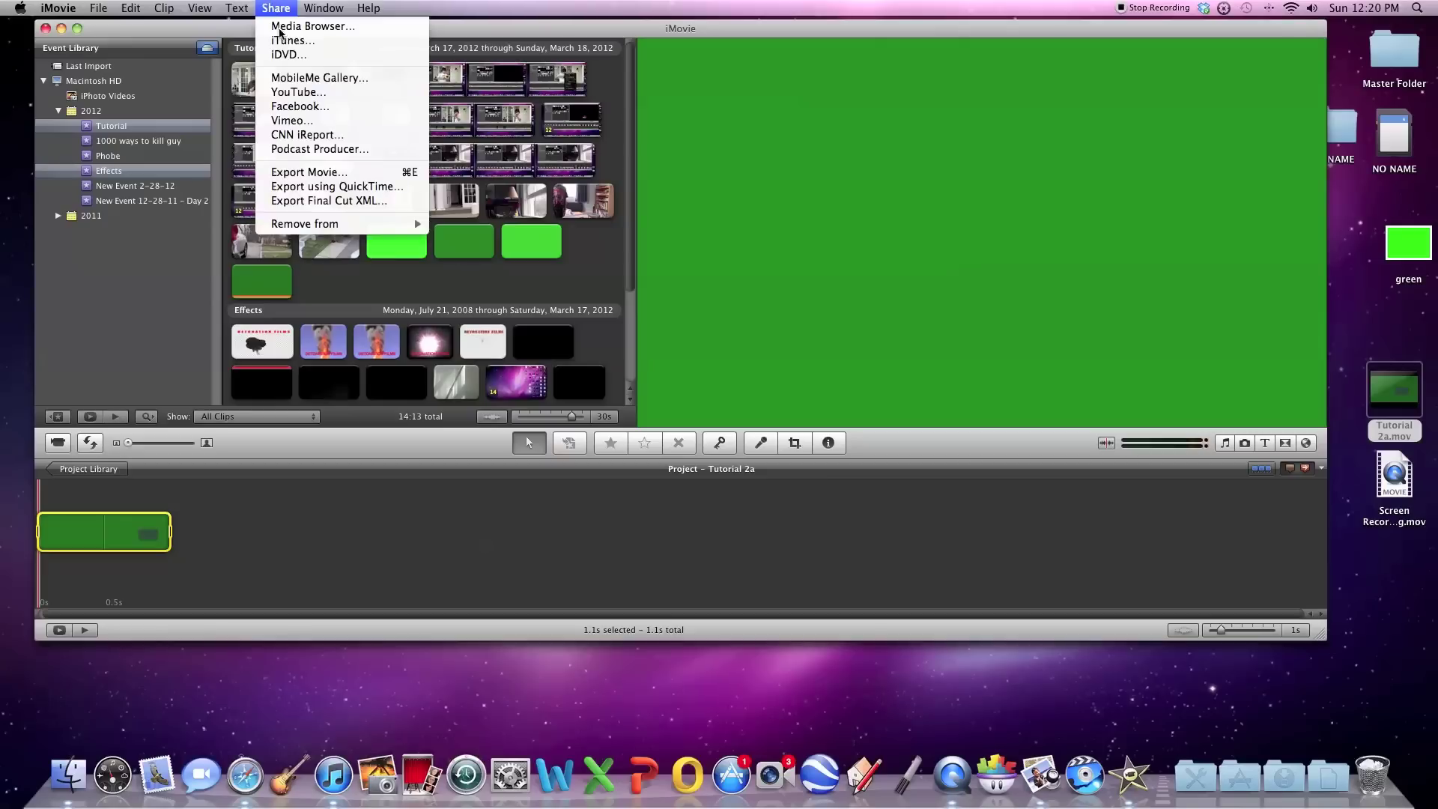
click(314, 173)
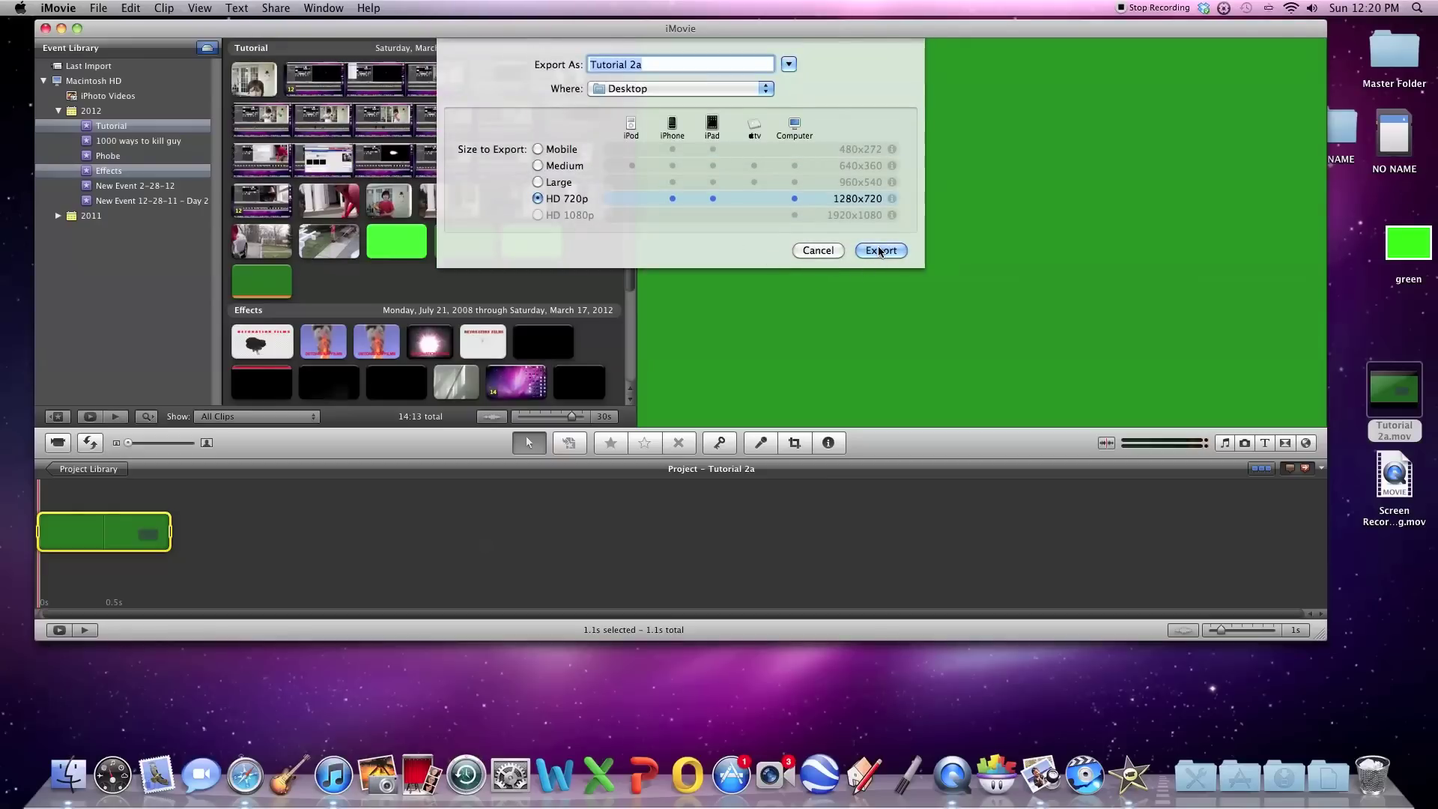
click(880, 251)
click(787, 129)
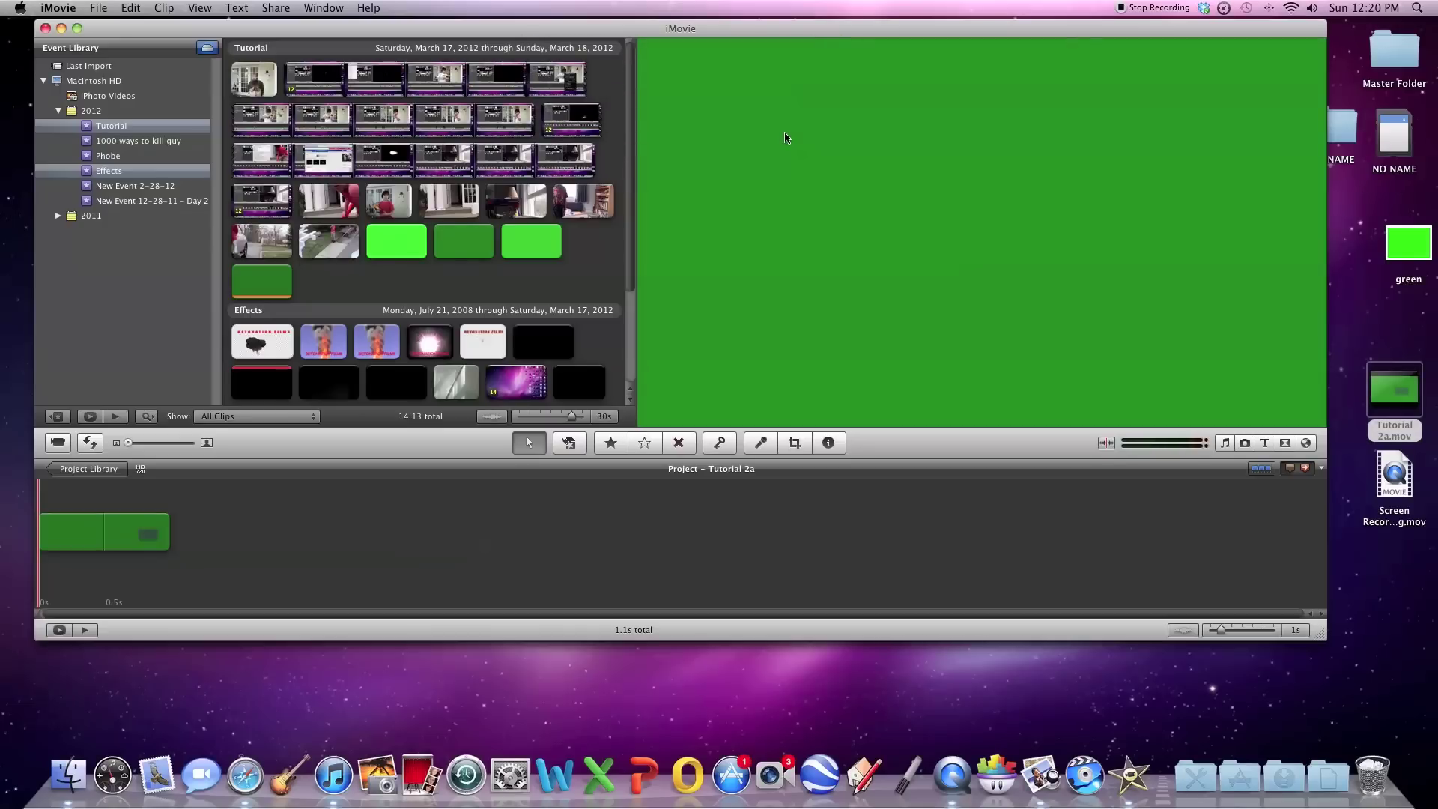
Swap the project's clip for the 23.5-second toy-gun footage and import the re-exported Tutorial 2a.mov
click(138, 523)
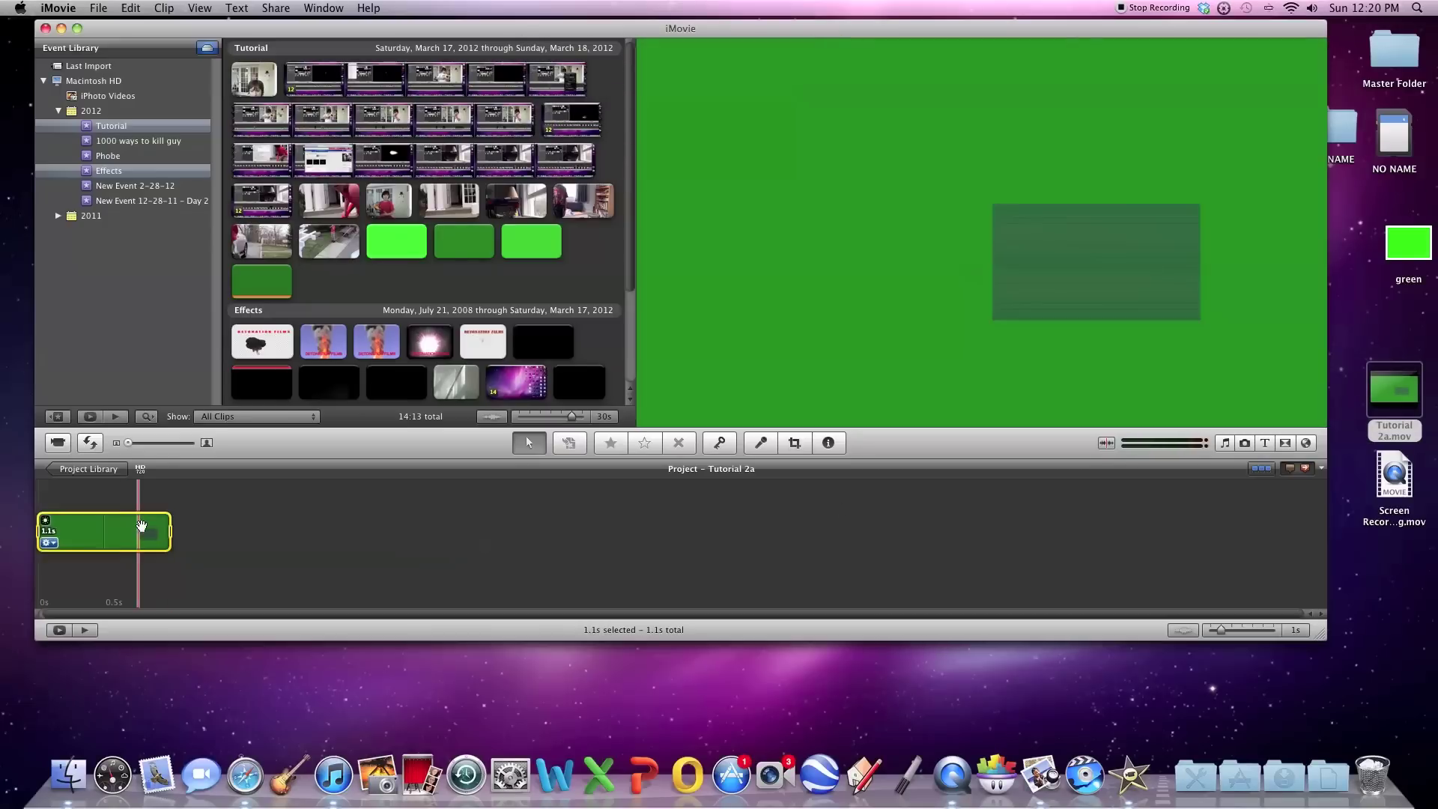
key(Delete)
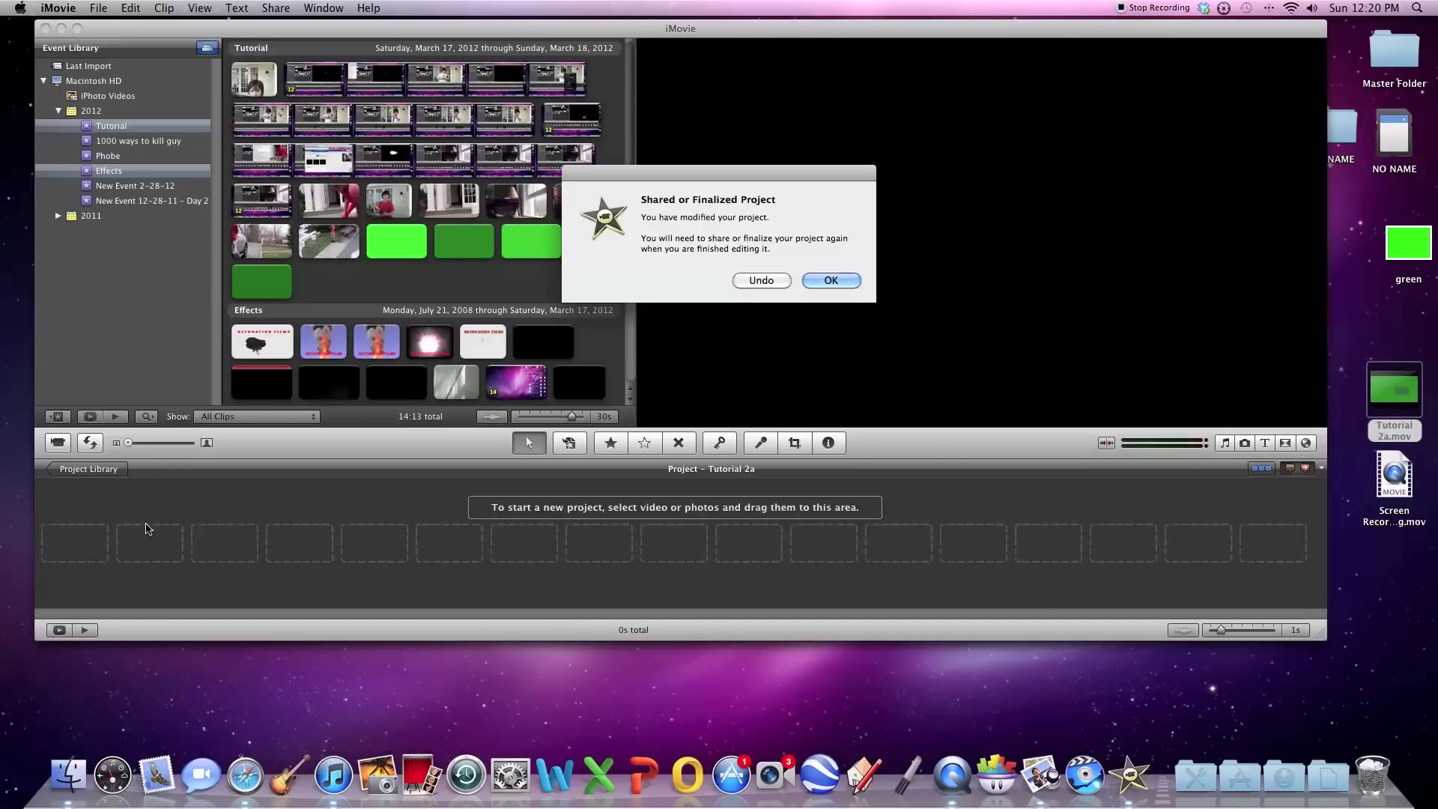
click(831, 283)
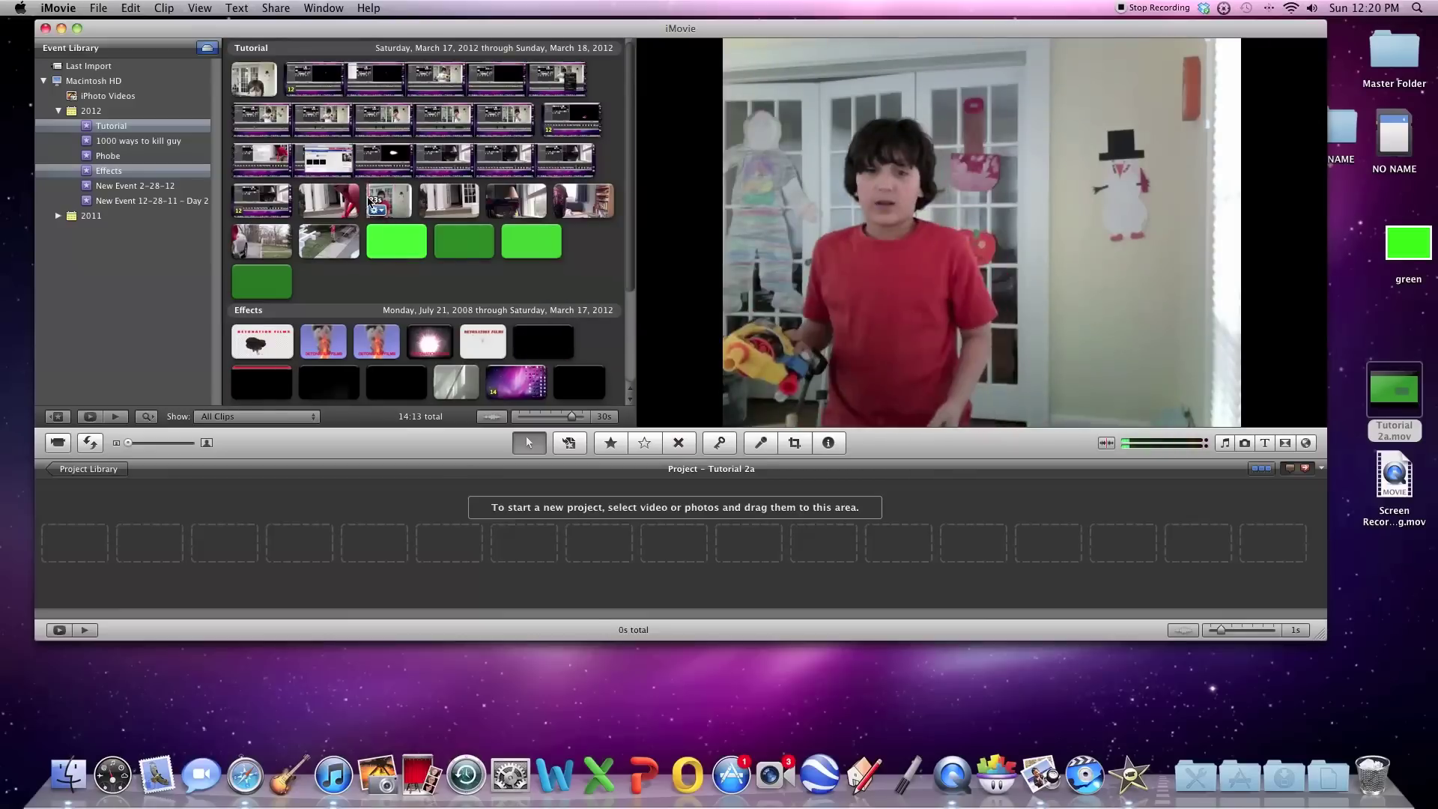
drag(374, 201, 238, 543)
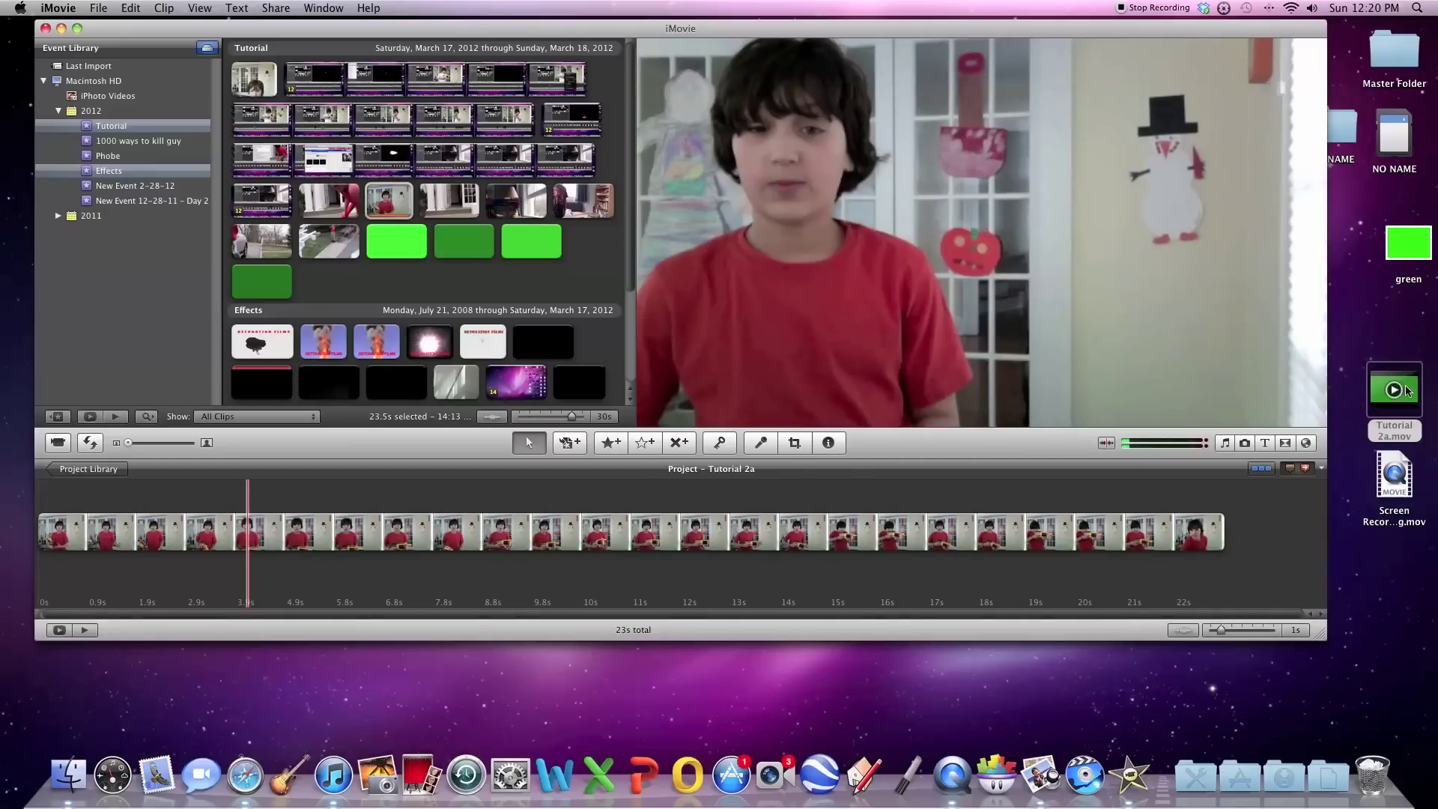
drag(1407, 390, 170, 131)
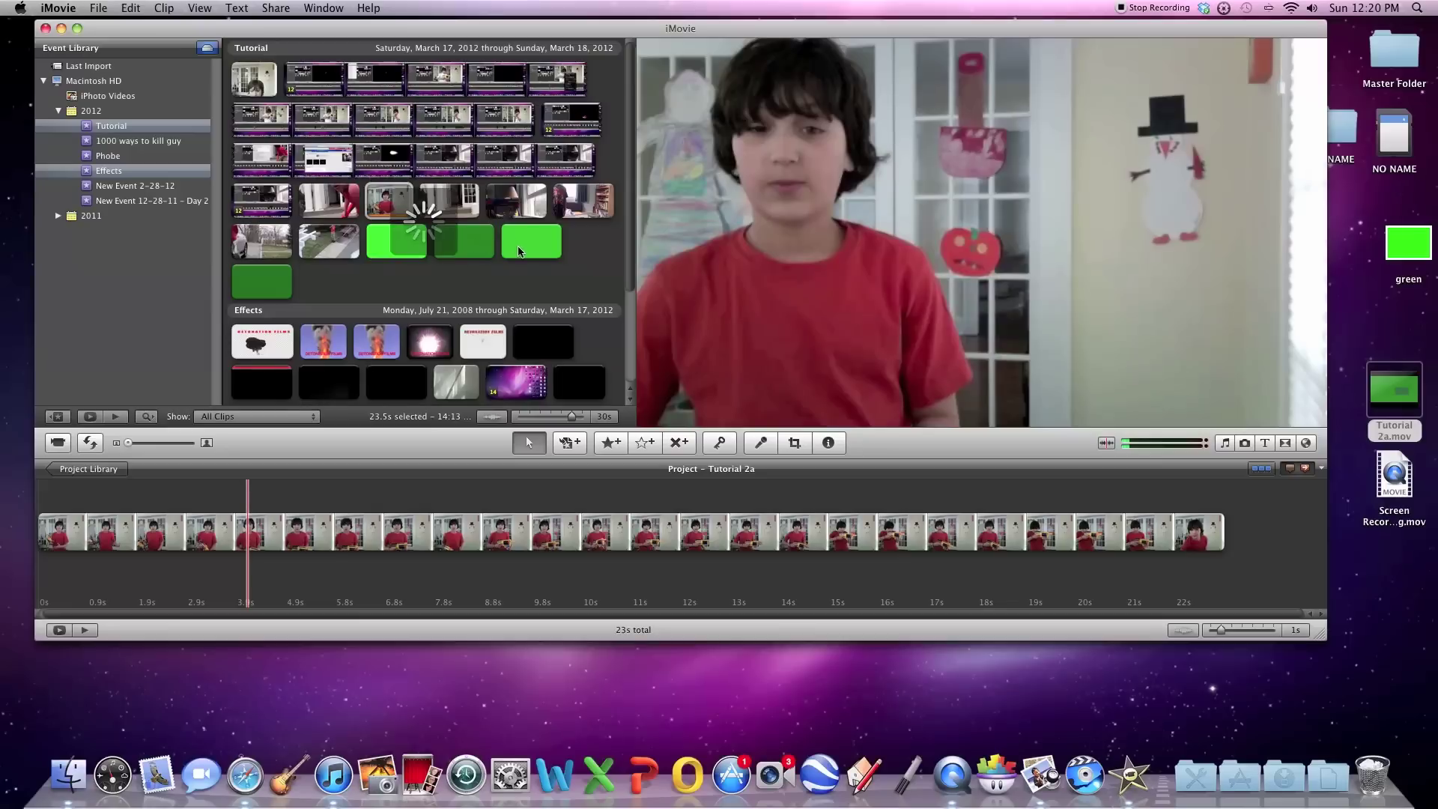
Select the newly imported bright green clip and add it to the project's start
click(464, 241)
scroll(419, 225, down, 4)
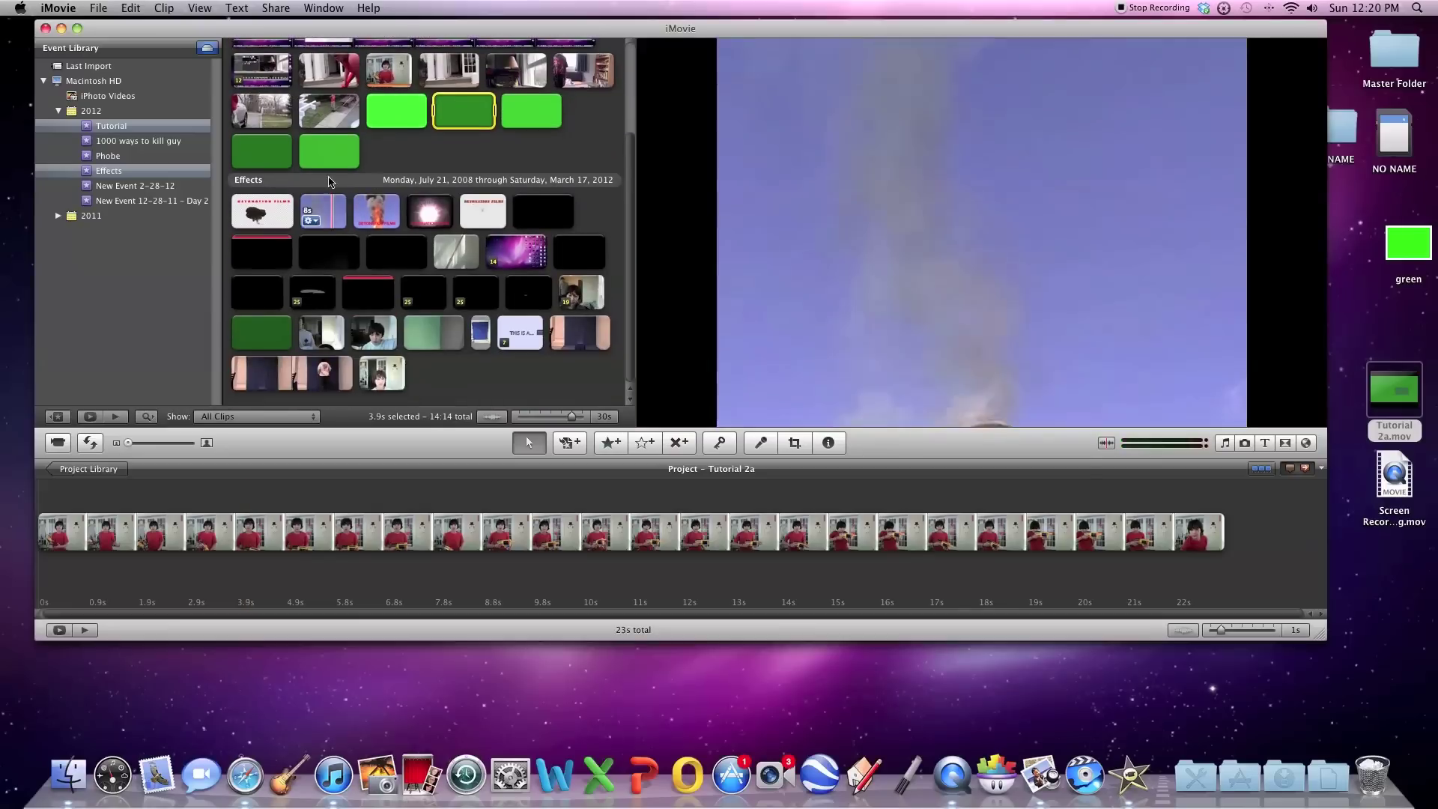
click(308, 153)
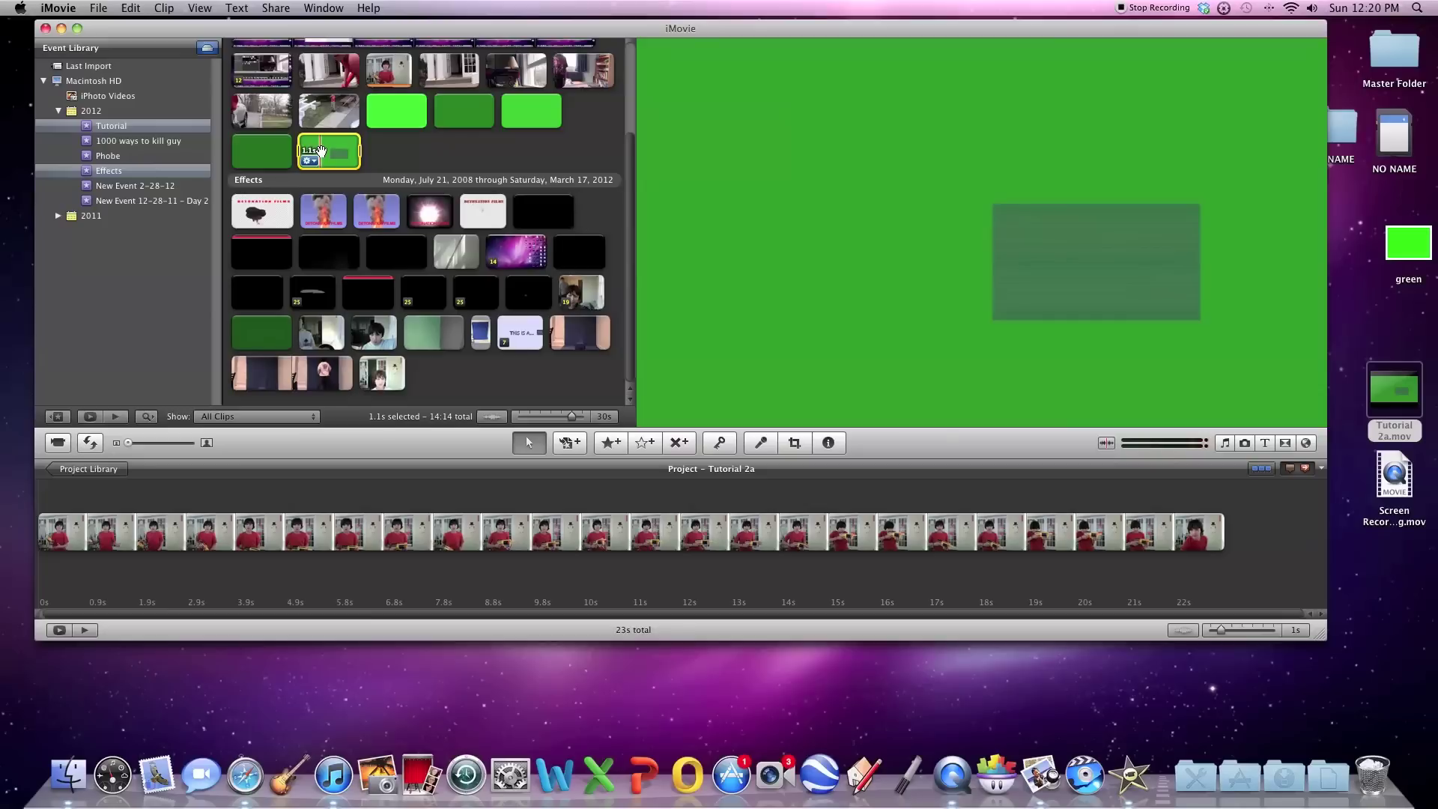
mouse_move(320, 150)
mouse_down()
mouse_move(128, 572)
mouse_move(65, 524)
mouse_move(83, 530)
mouse_move(338, 174)
mouse_move(321, 156)
mouse_up()
Boost the green clip's Green Gain to 200% and drop it onto the toy-gun footage near 15.8 seconds
key(i)
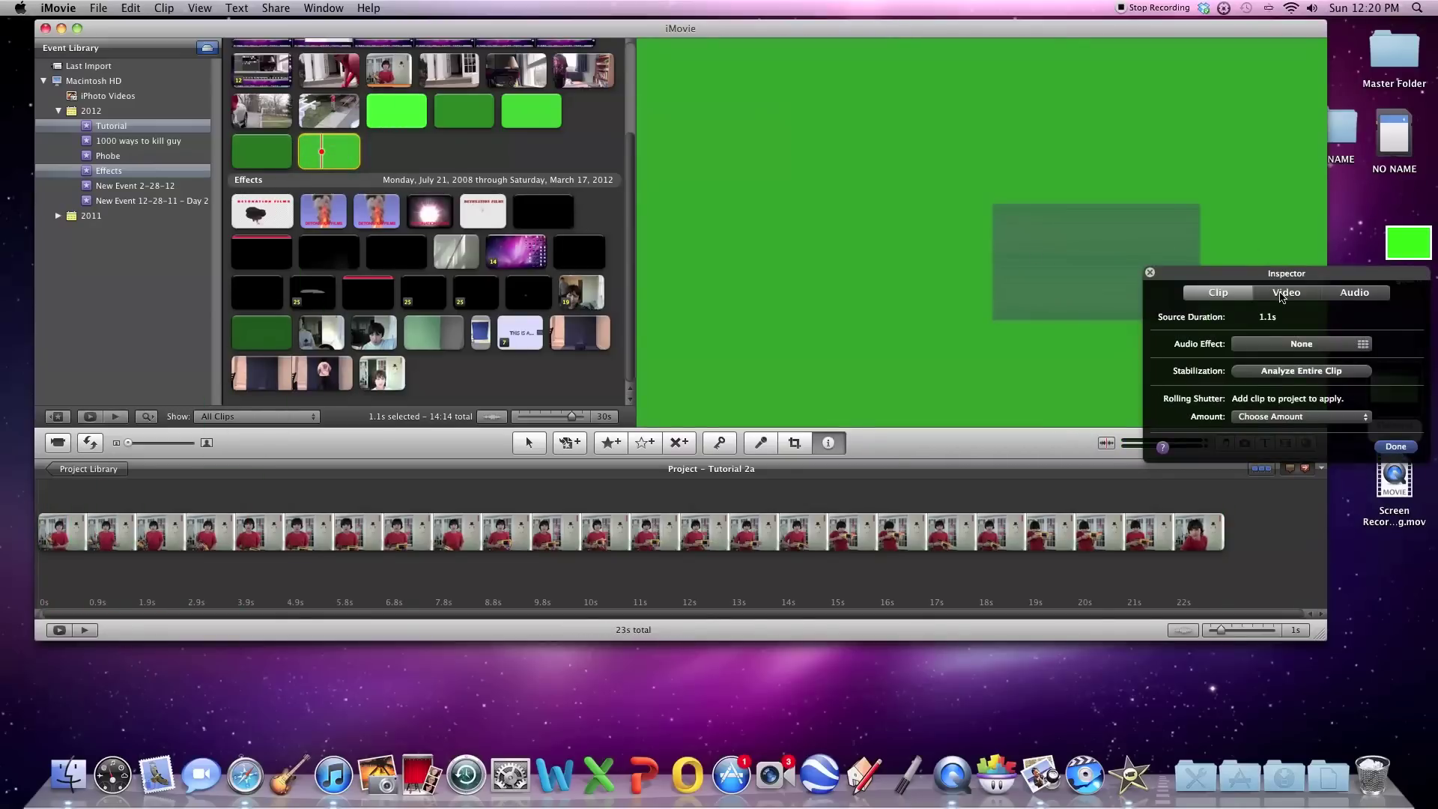
click(1285, 292)
drag(1299, 515, 1350, 522)
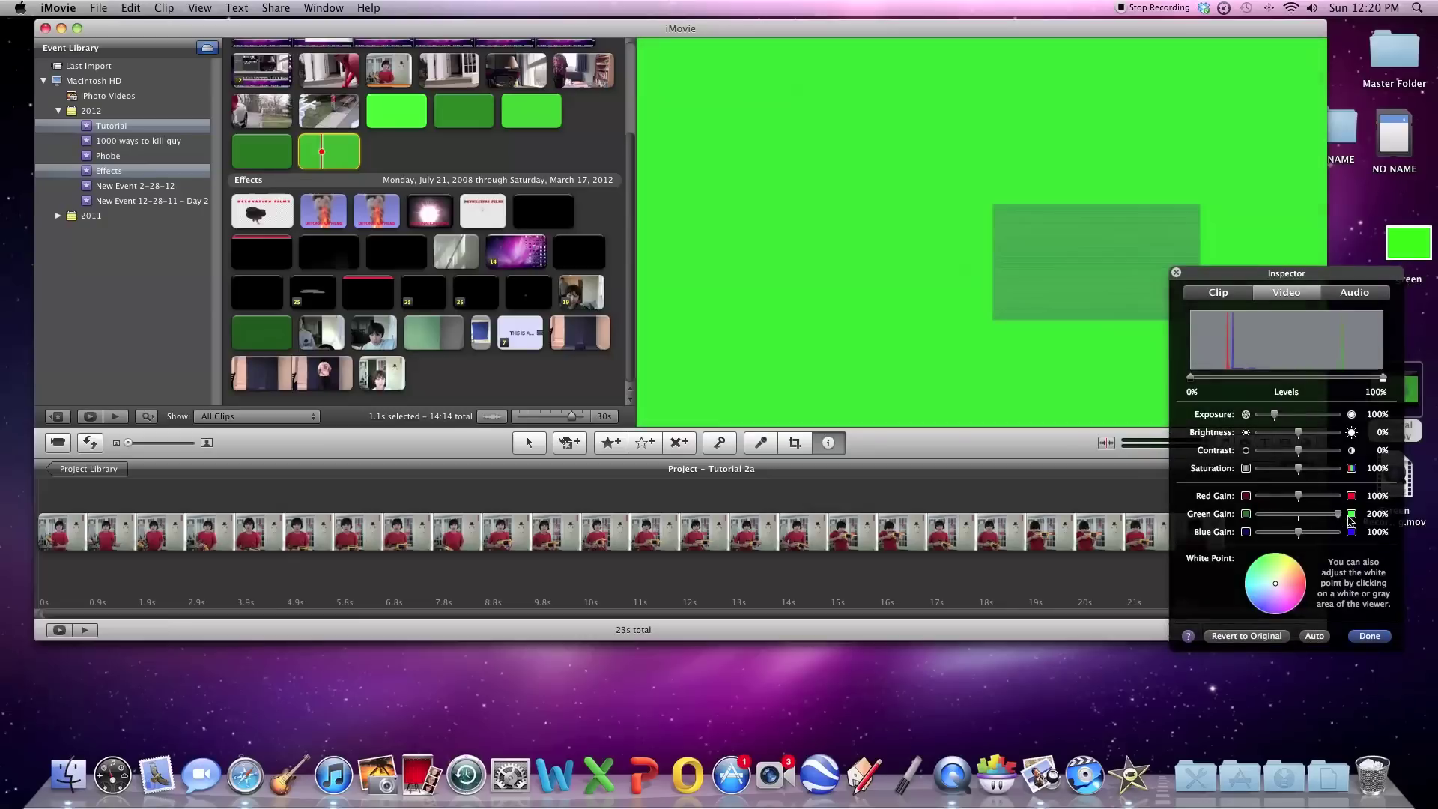
click(1368, 636)
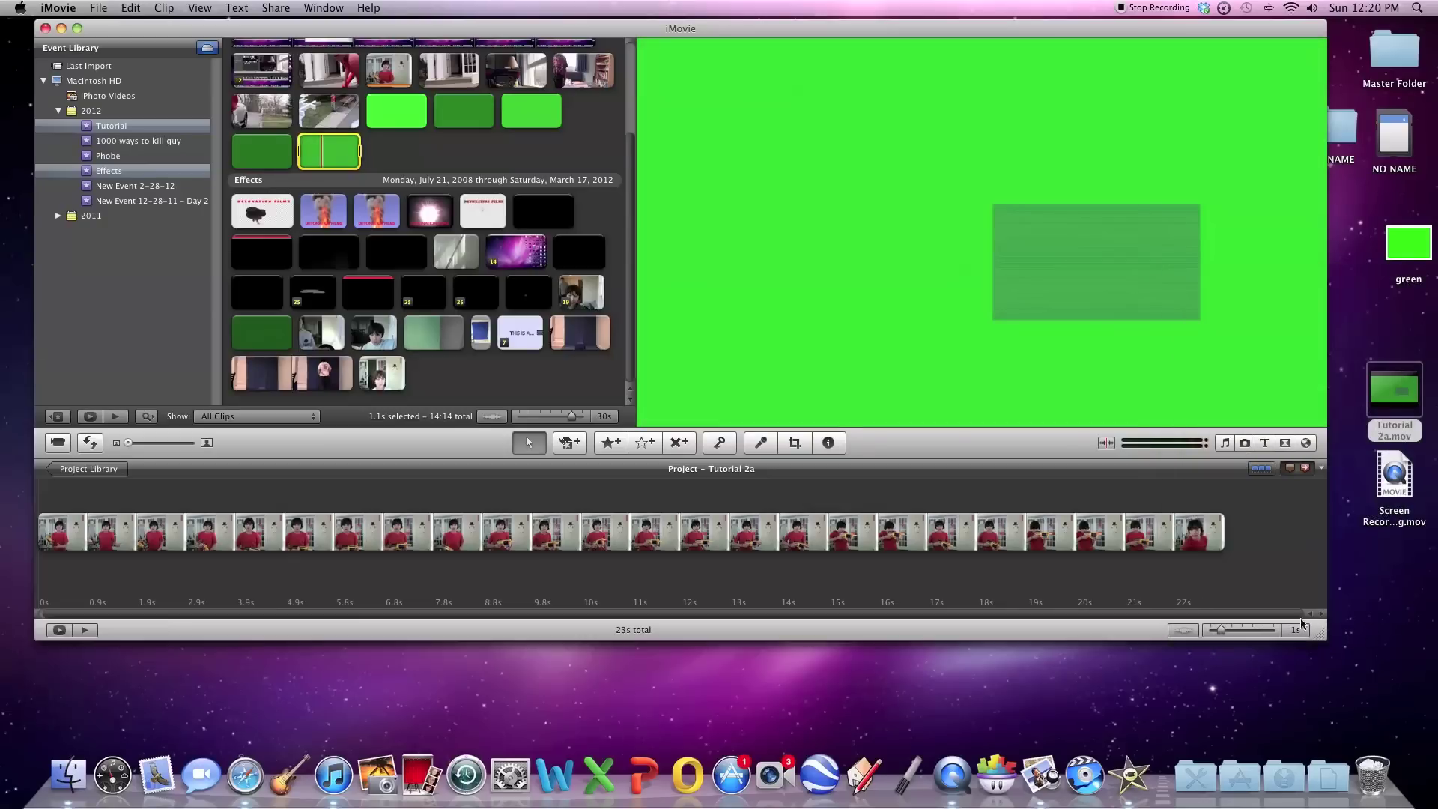
drag(337, 151, 850, 541)
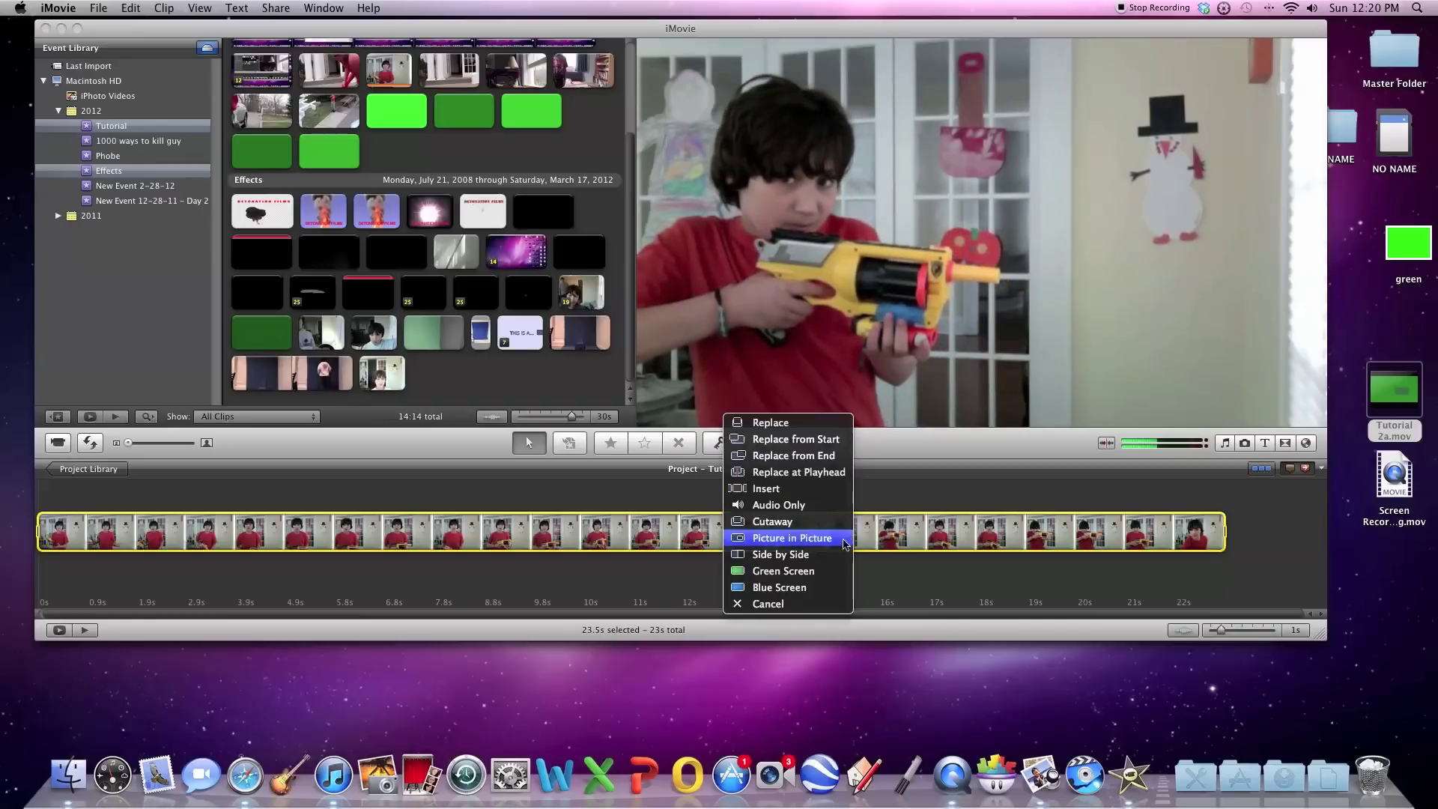
Preview the flash as a Green Screen overlay, then delete the toy-gun footage and overlay from the project
click(812, 568)
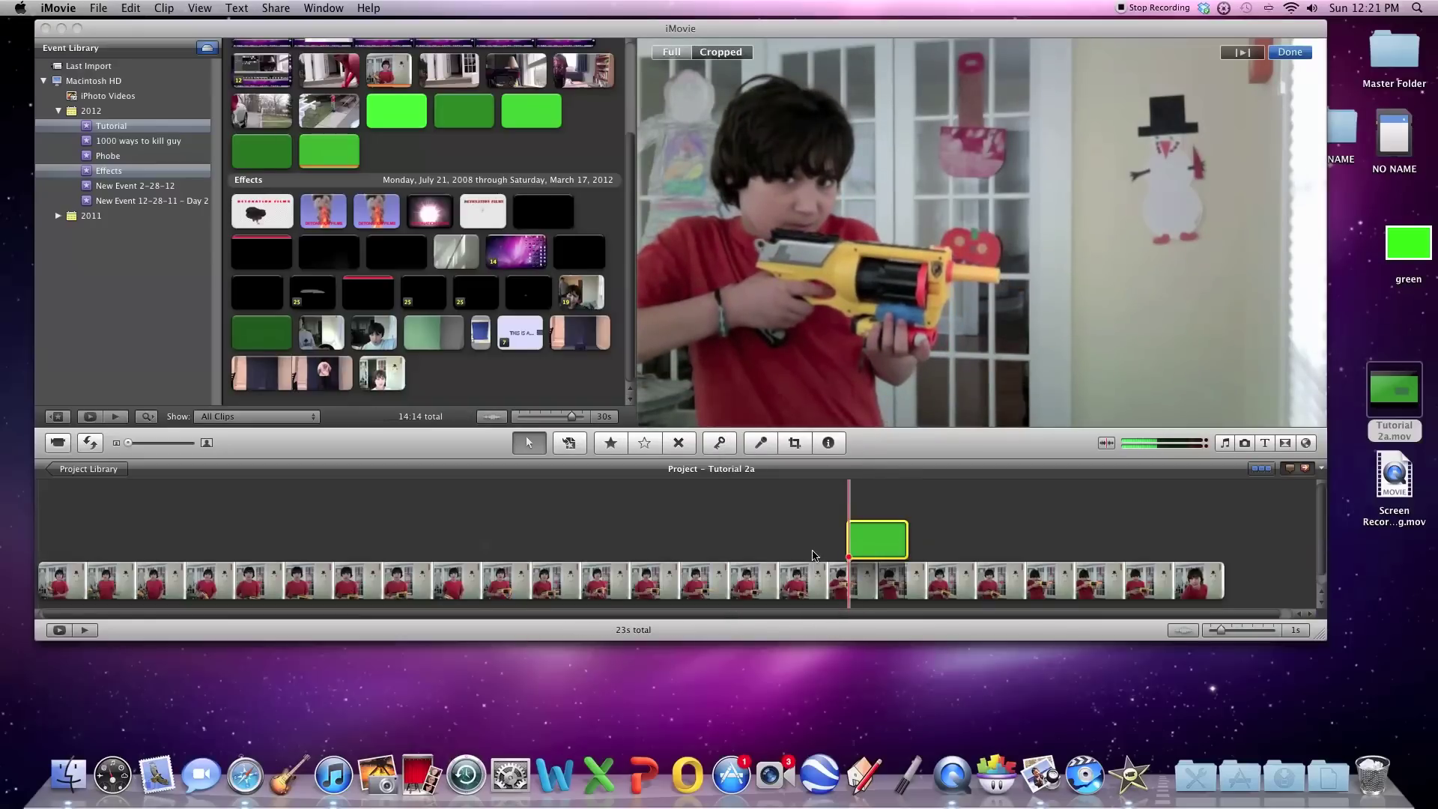
key(space)
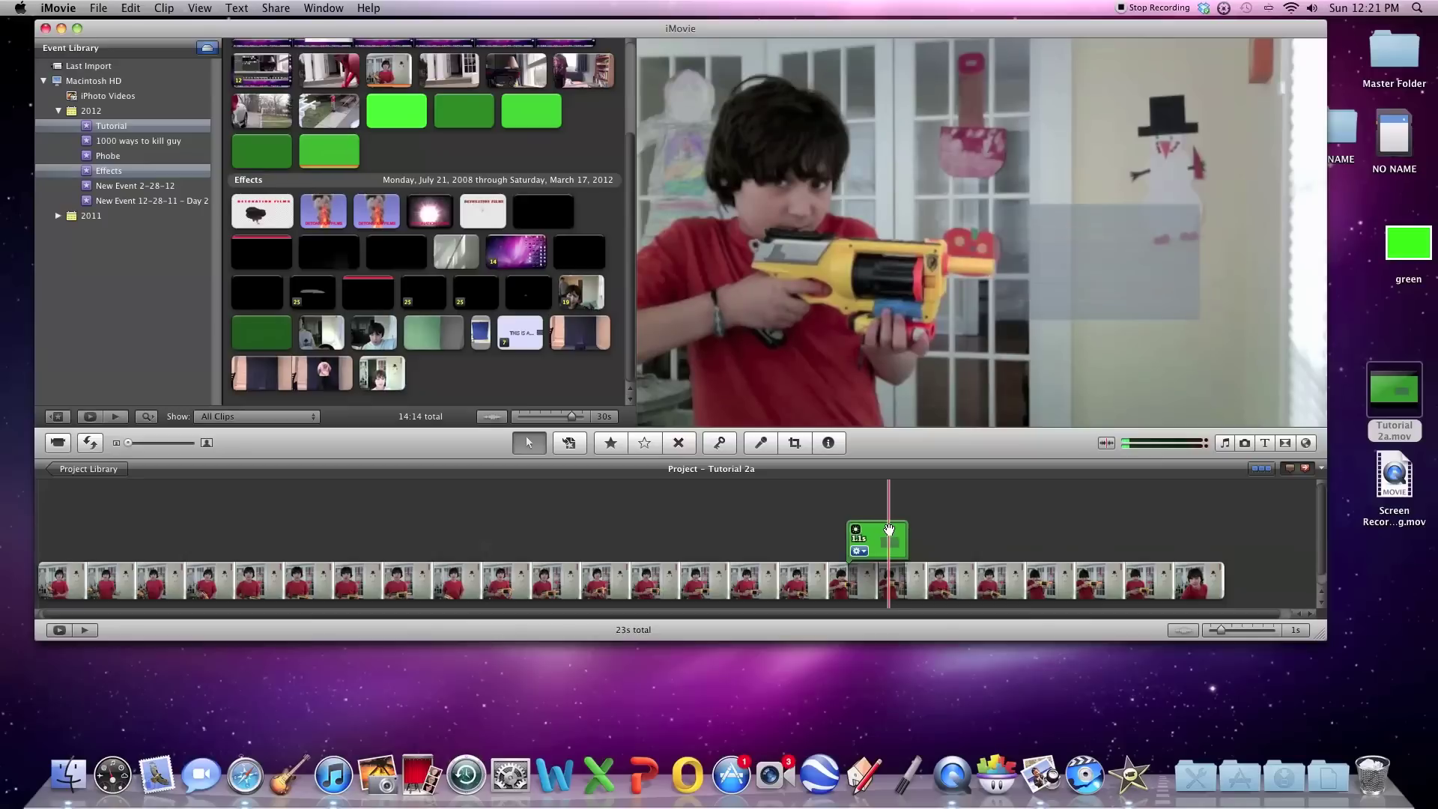
click(888, 578)
key(Delete)
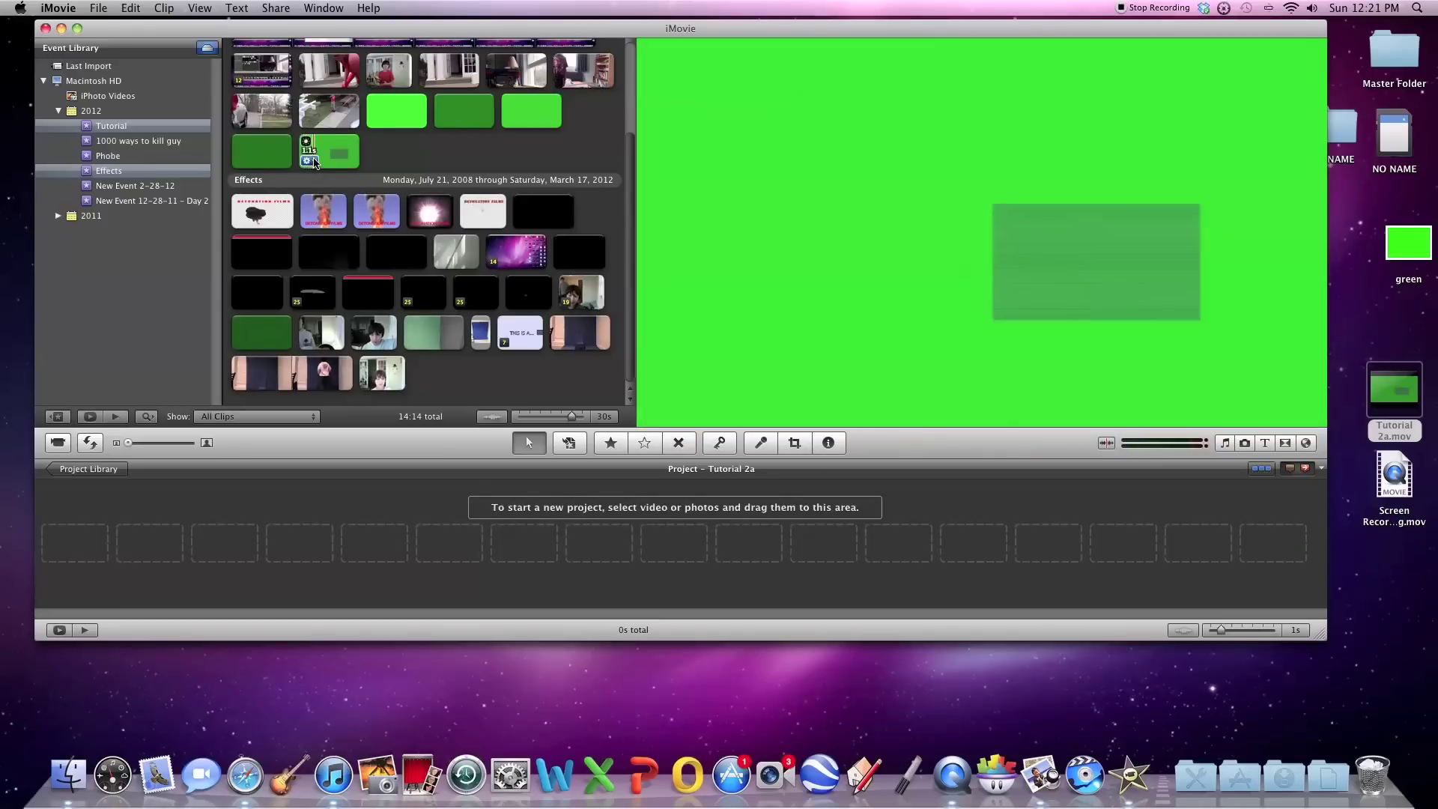
Check the green flash clip's video colour adjustments and place it alone in the project
click(300, 154)
click(329, 153)
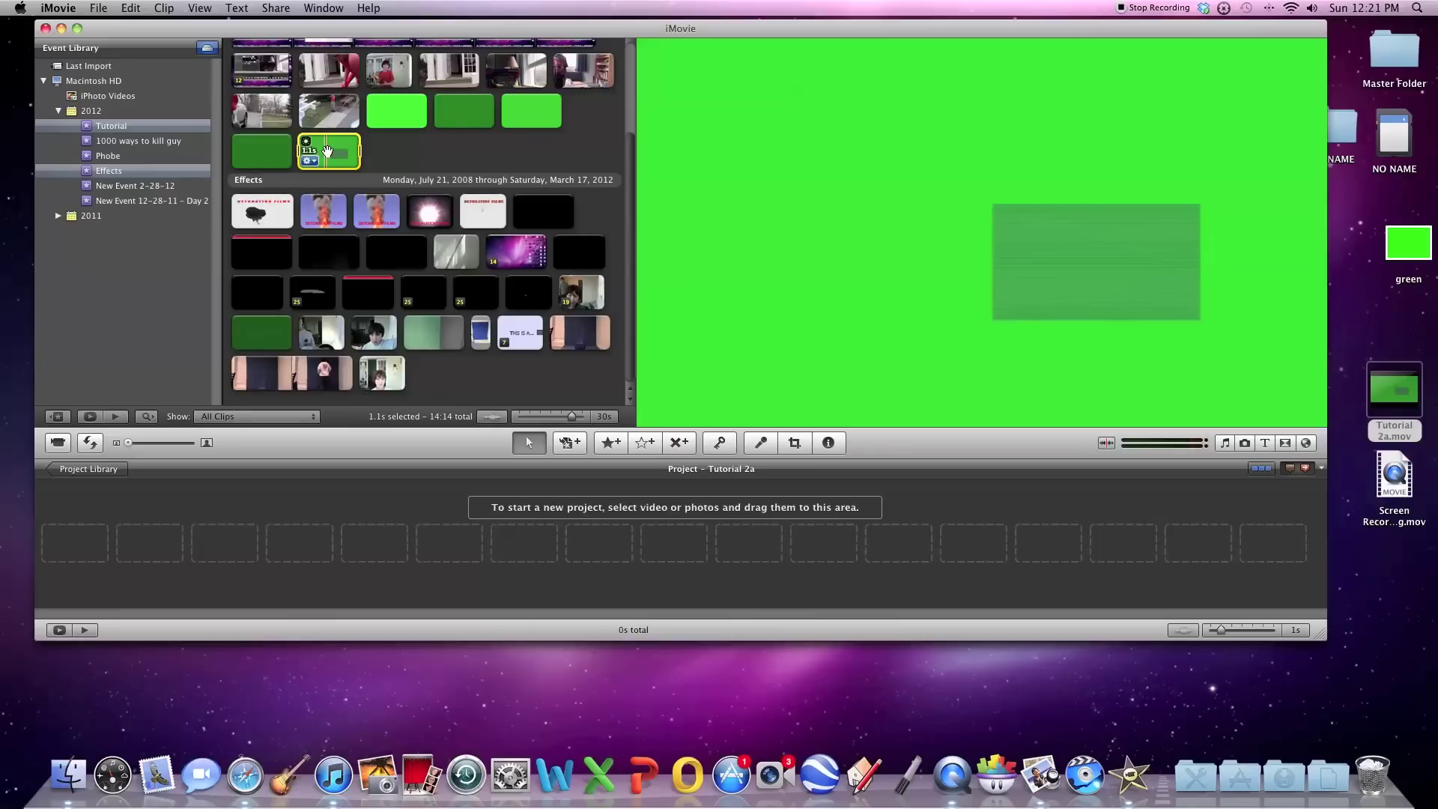
key(i)
click(1286, 292)
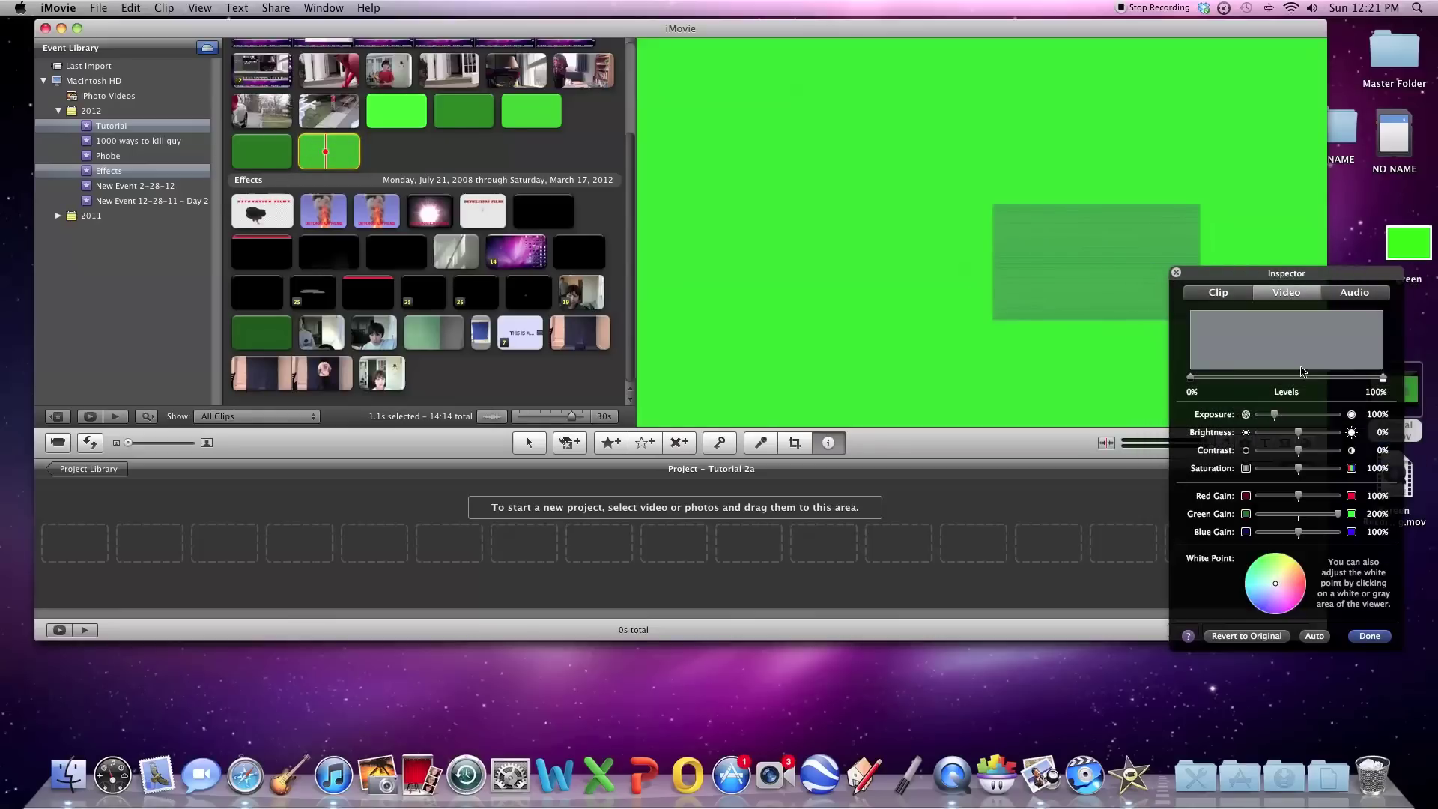
click(1368, 636)
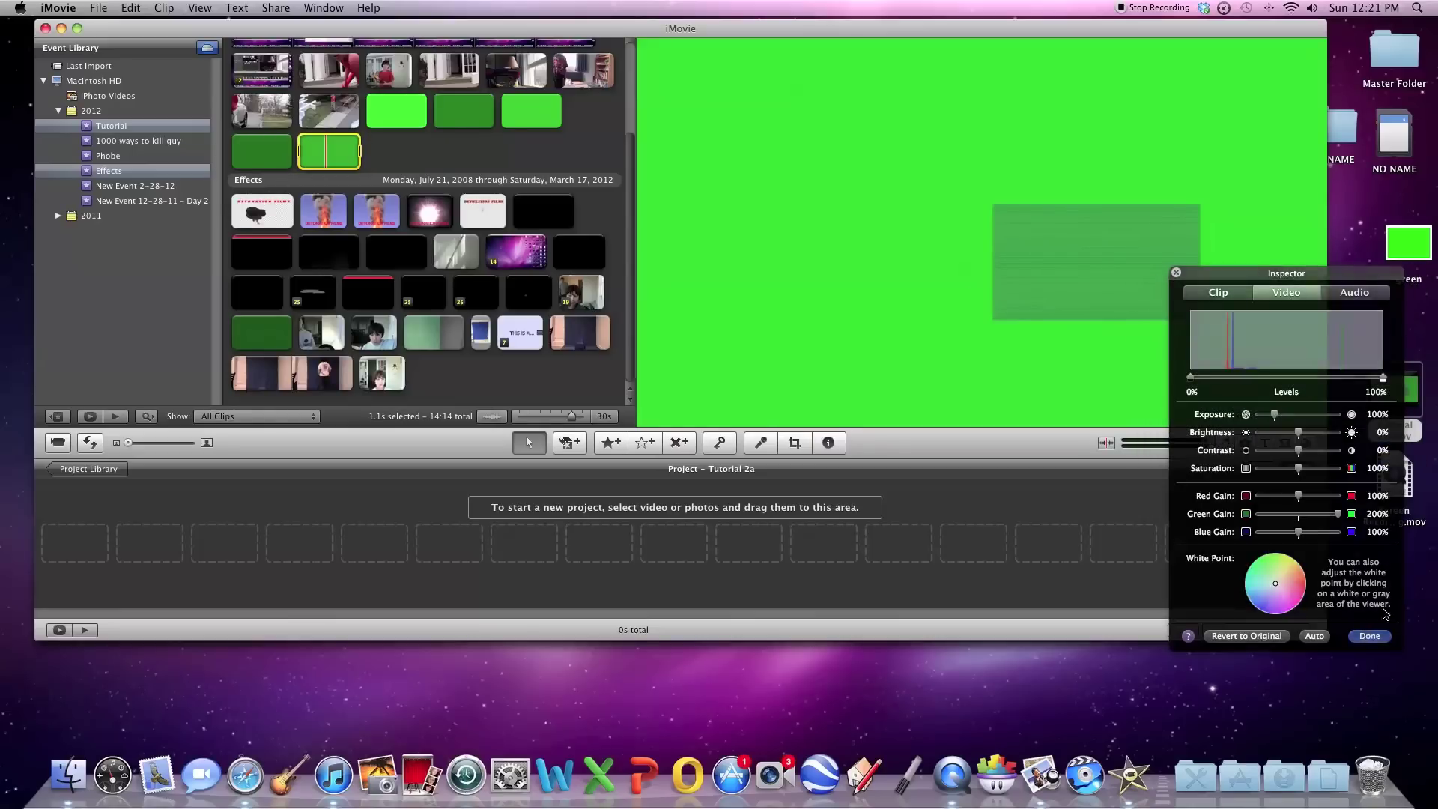
drag(334, 152, 255, 535)
Export the project as an HD 720p movie to the Desktop, replacing the existing Tutorial 2a.mov
click(276, 8)
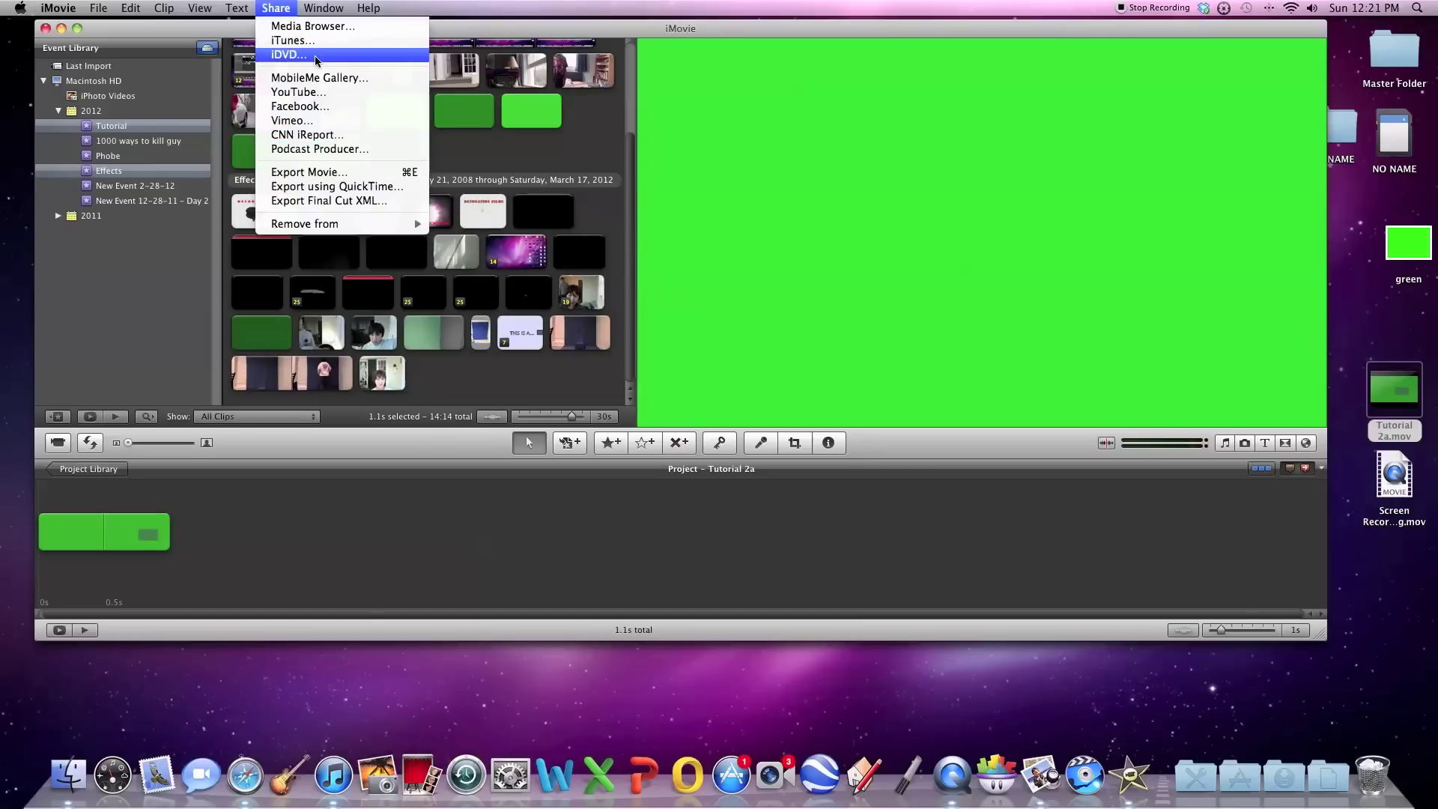
click(310, 172)
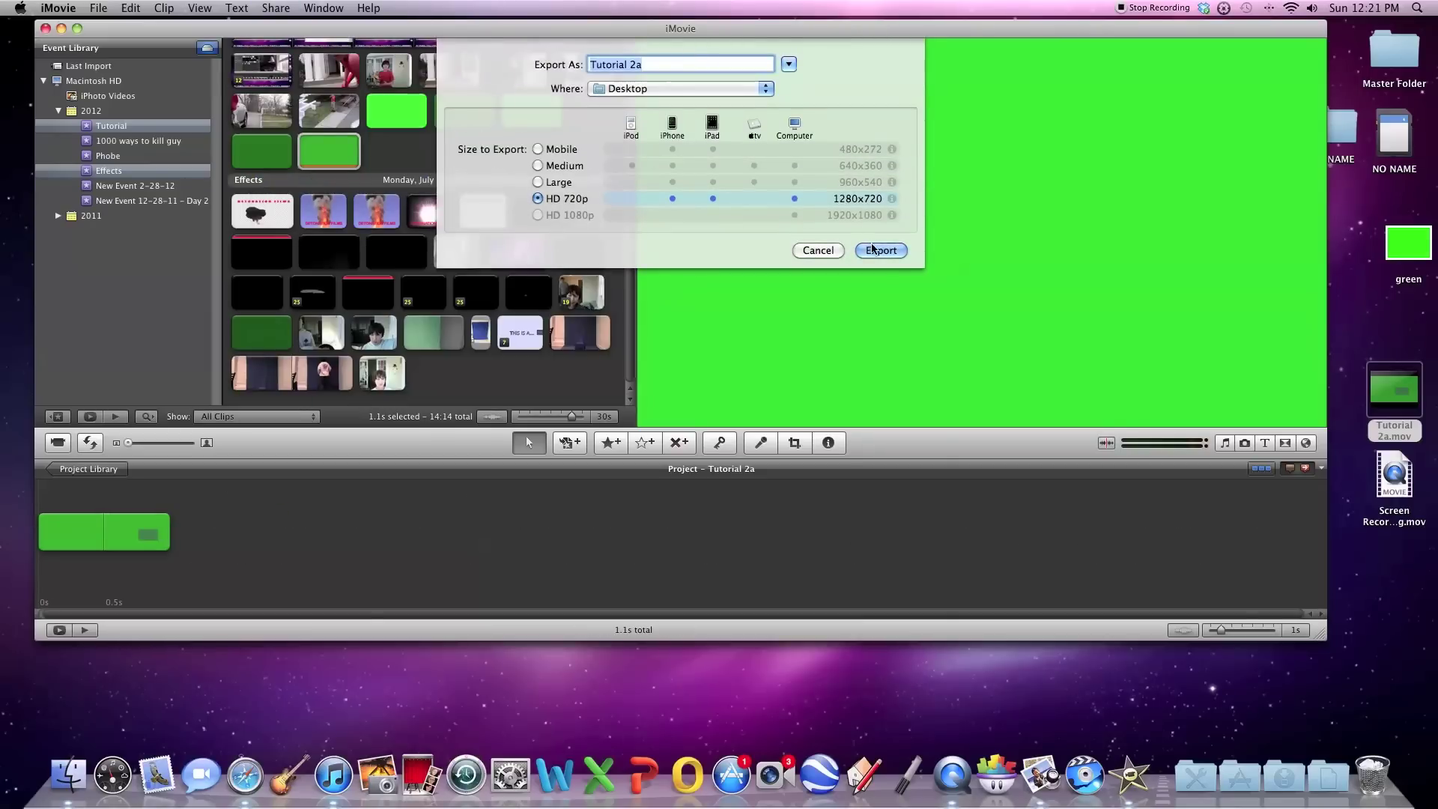
click(873, 250)
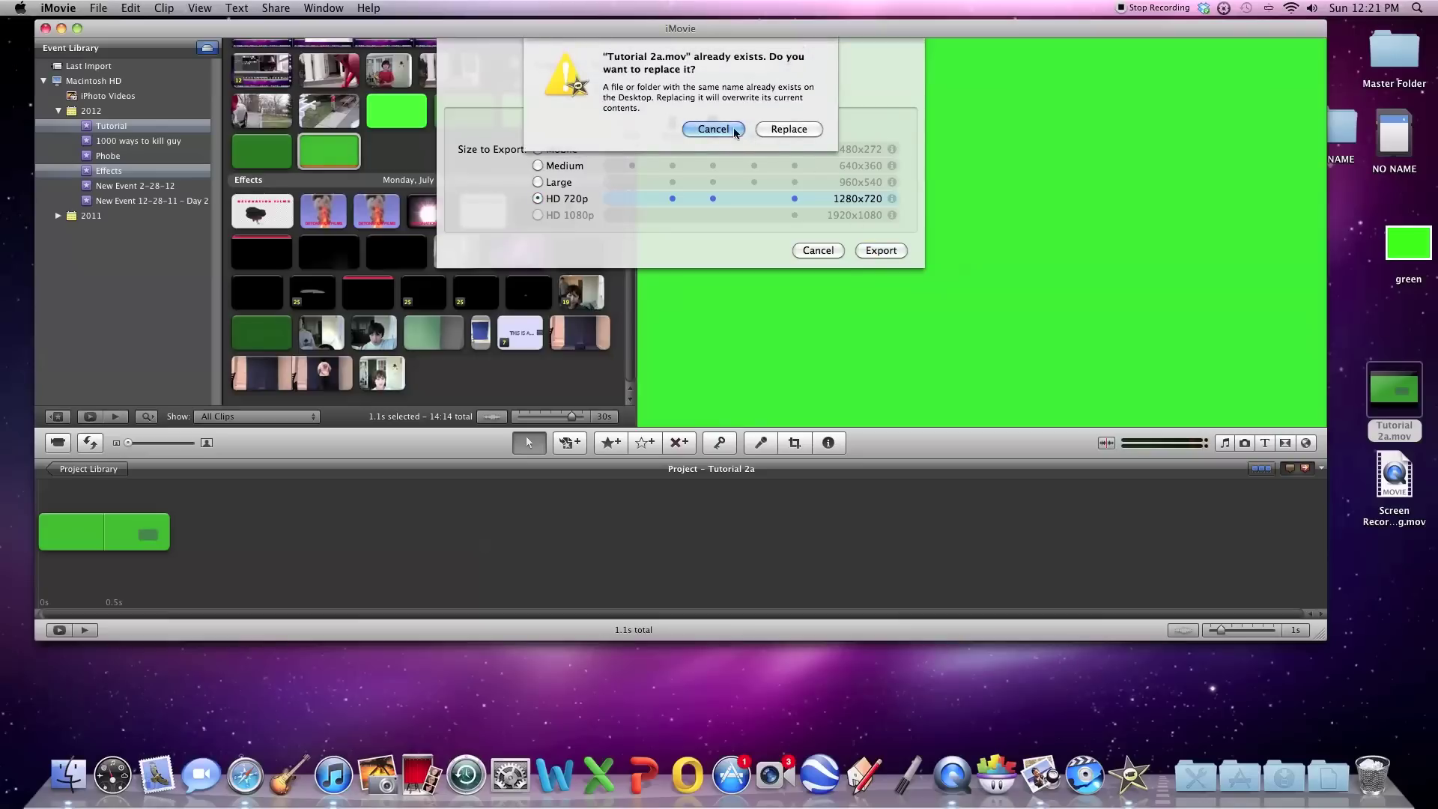
click(759, 130)
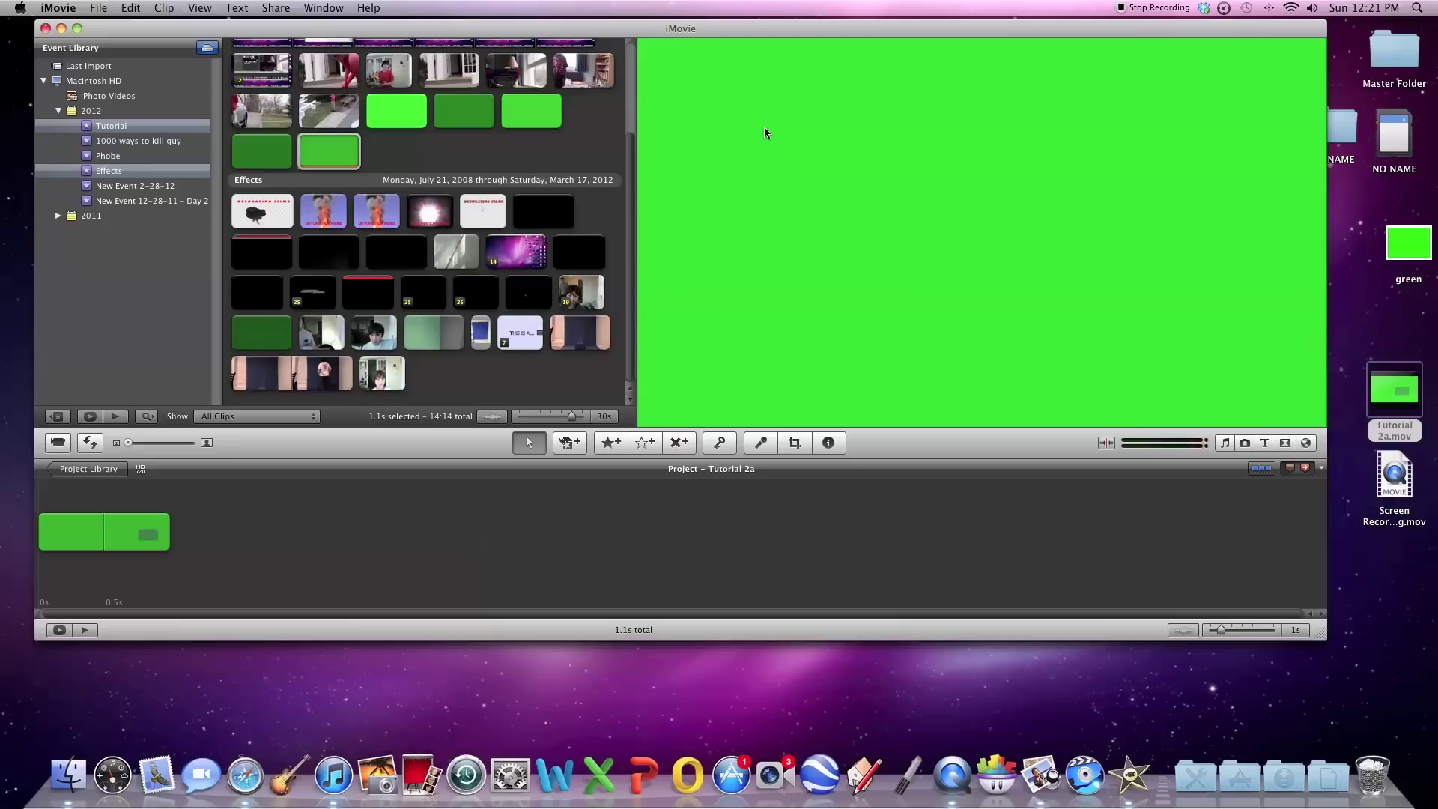
Remove the clip from the Tutorial 2a project and dismiss the finalized-project notice
click(165, 528)
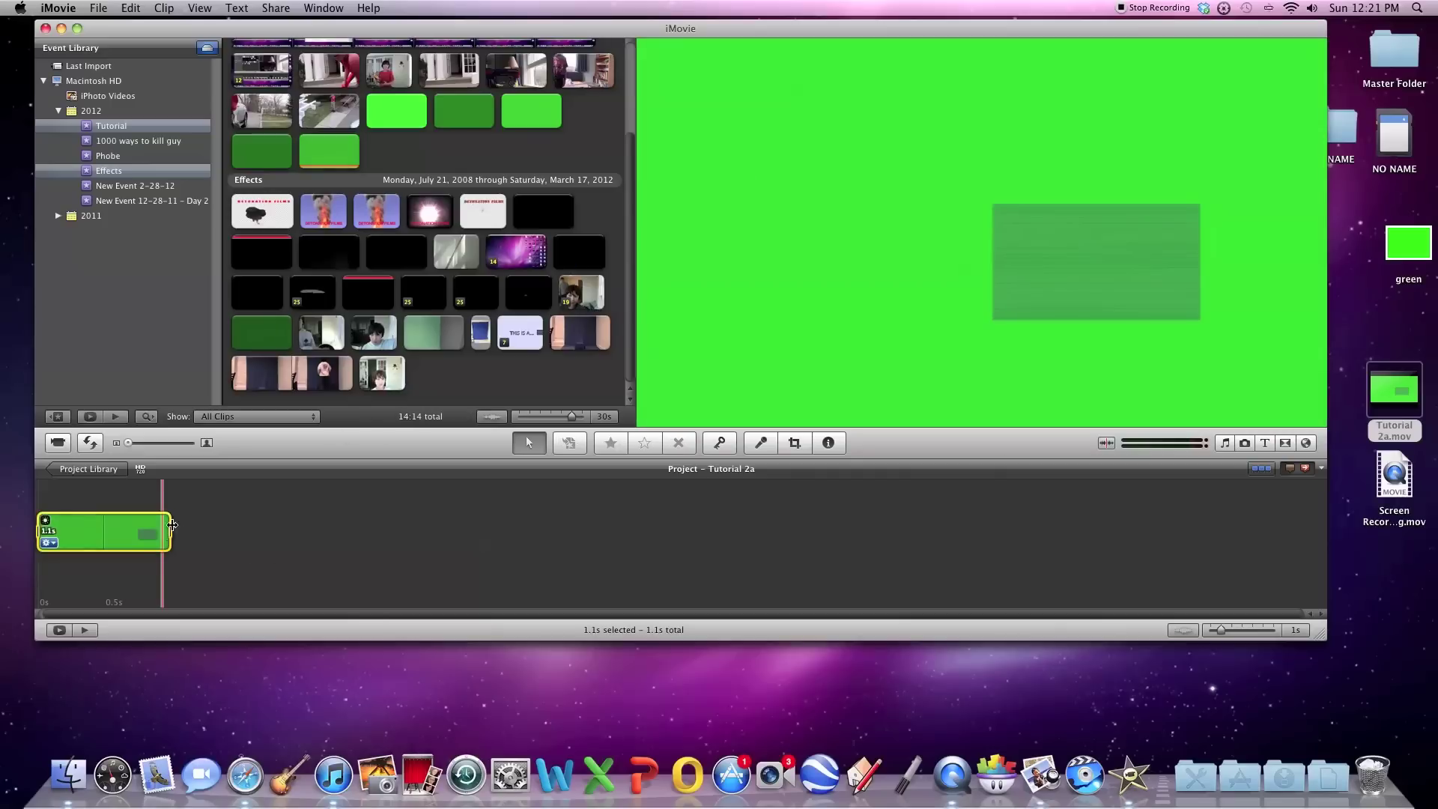
key(Delete)
click(827, 280)
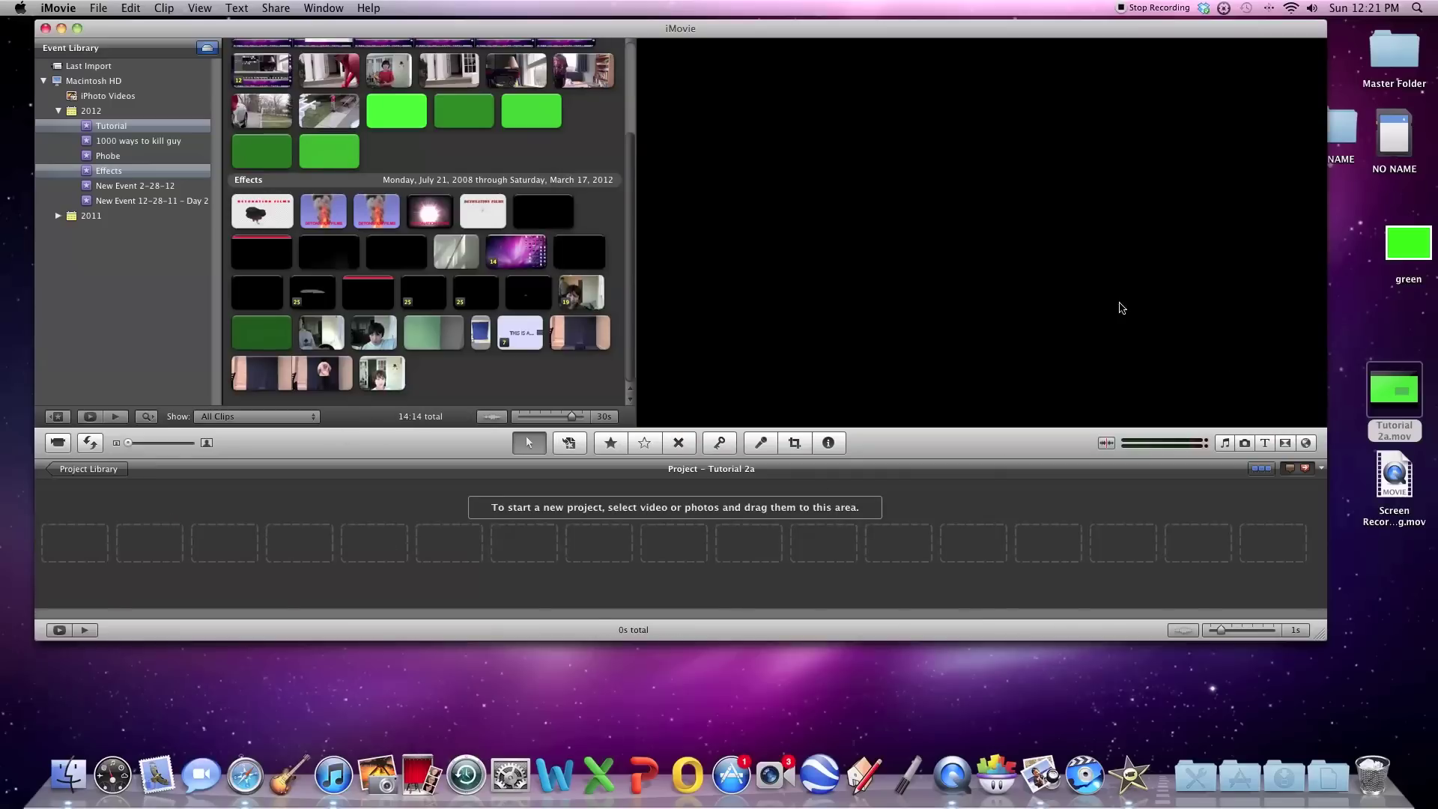
Import Tutorial 2a.mov from the Desktop into the Effects event
drag(1394, 390, 166, 128)
drag(321, 33, 319, 37)
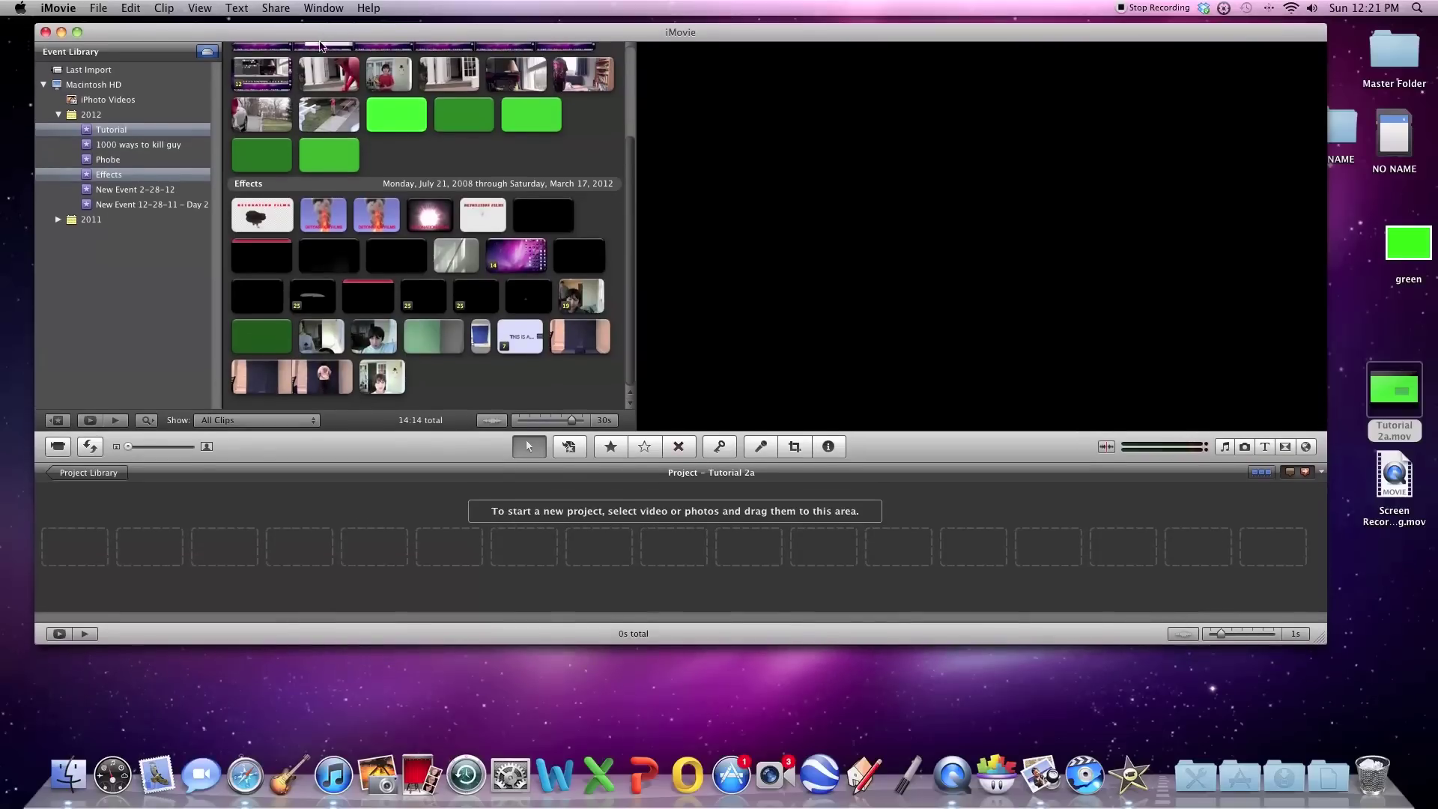
click(306, 160)
scroll(411, 278, up, 5)
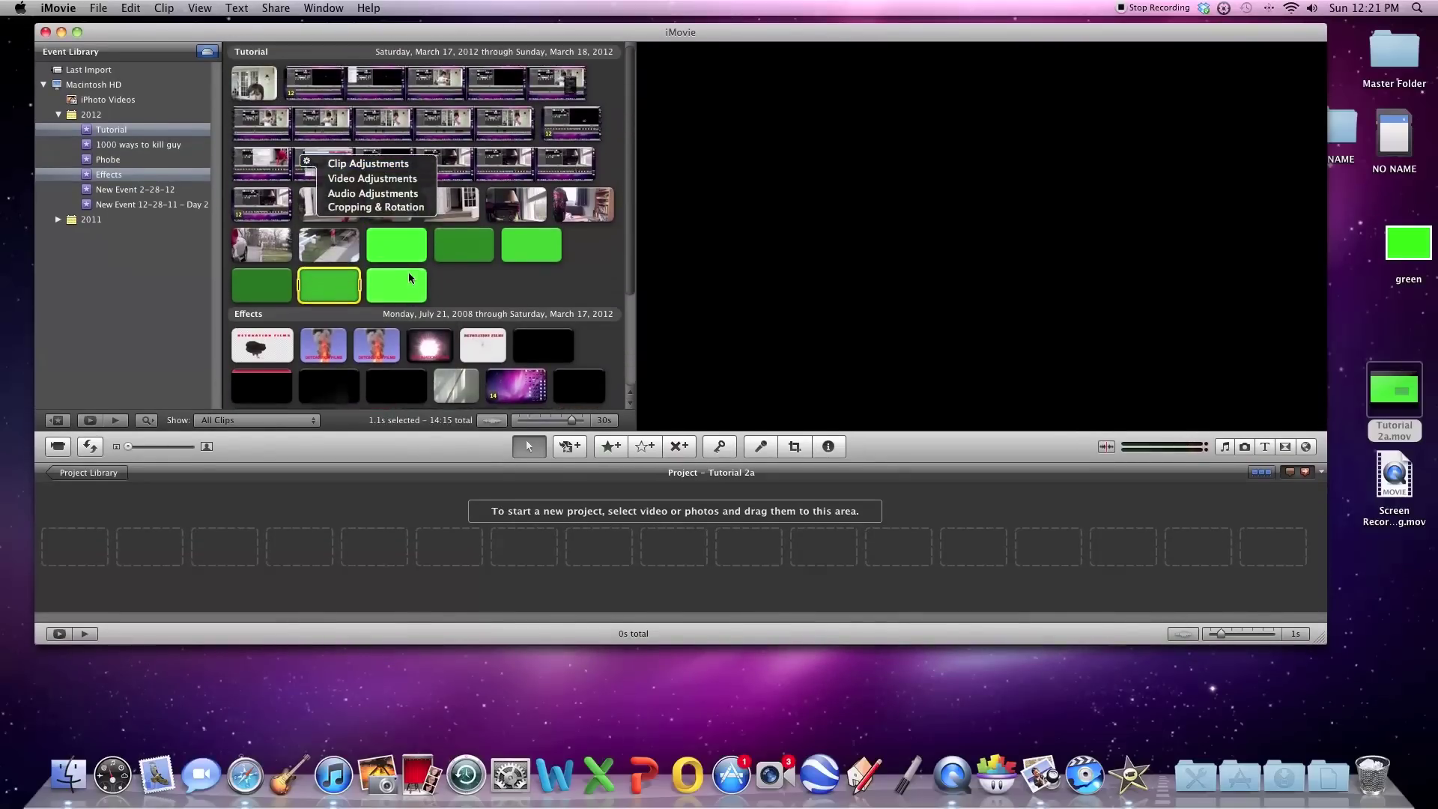
click(411, 279)
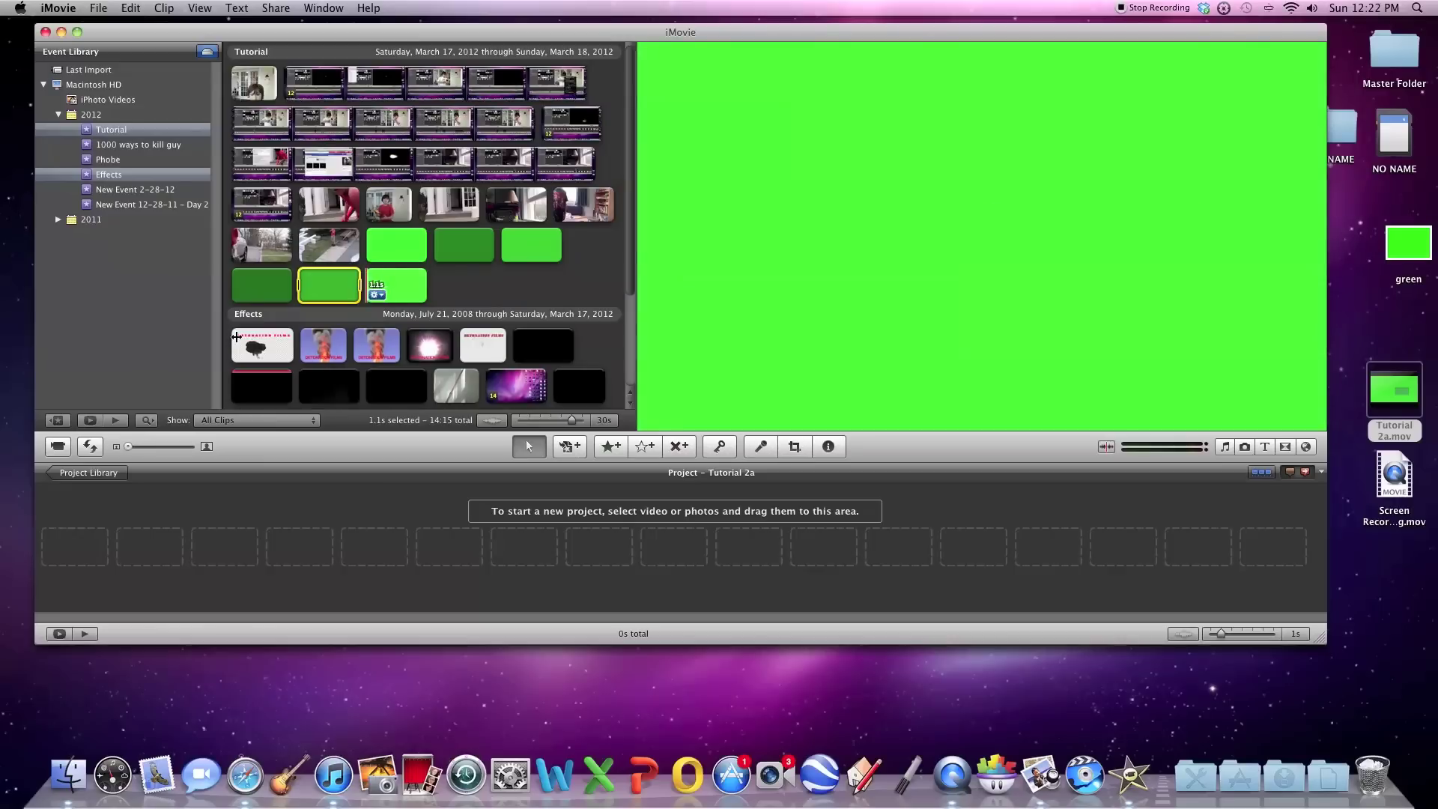
Raise the imported green clip's Green Gain to 200% in the video adjustments
click(397, 284)
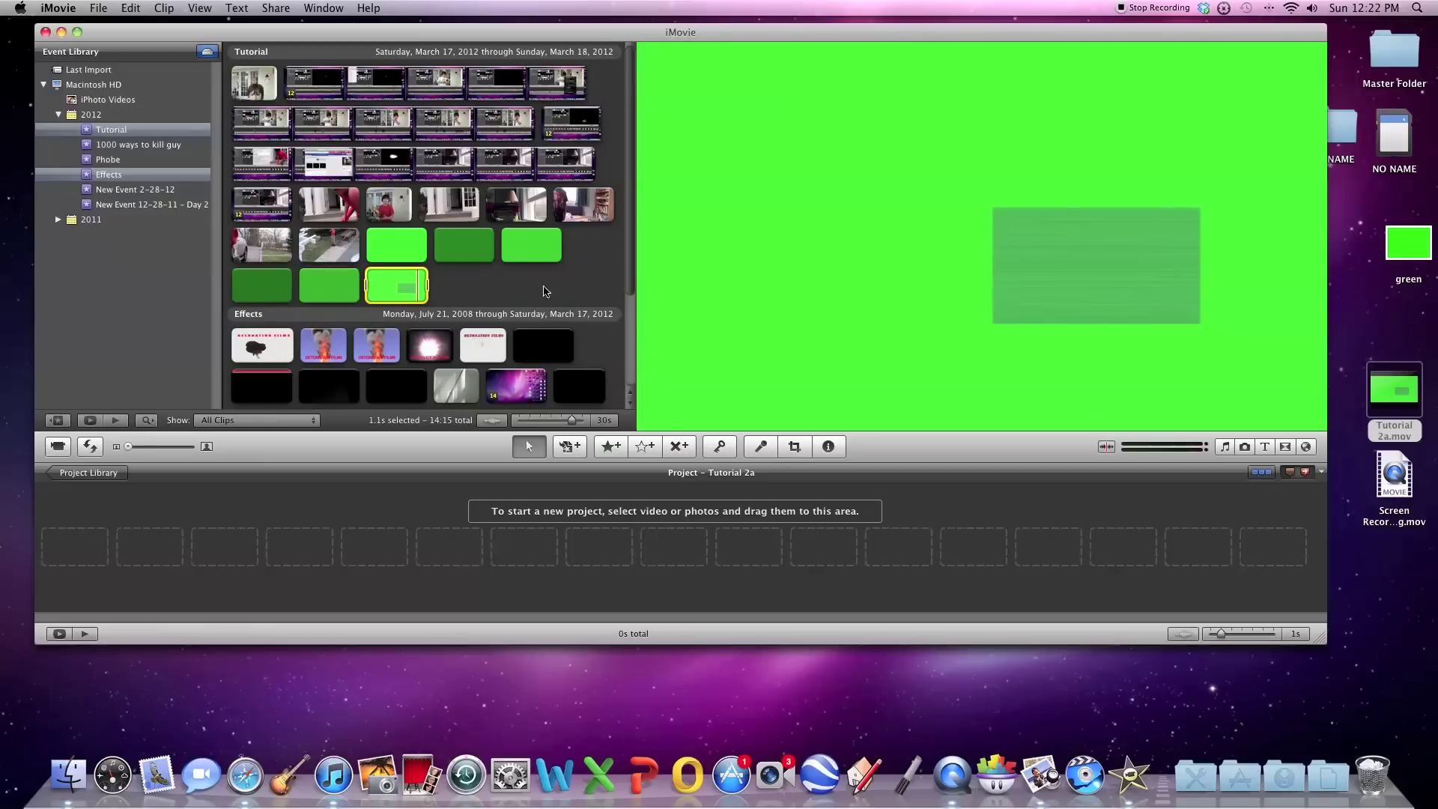
double_click(410, 286)
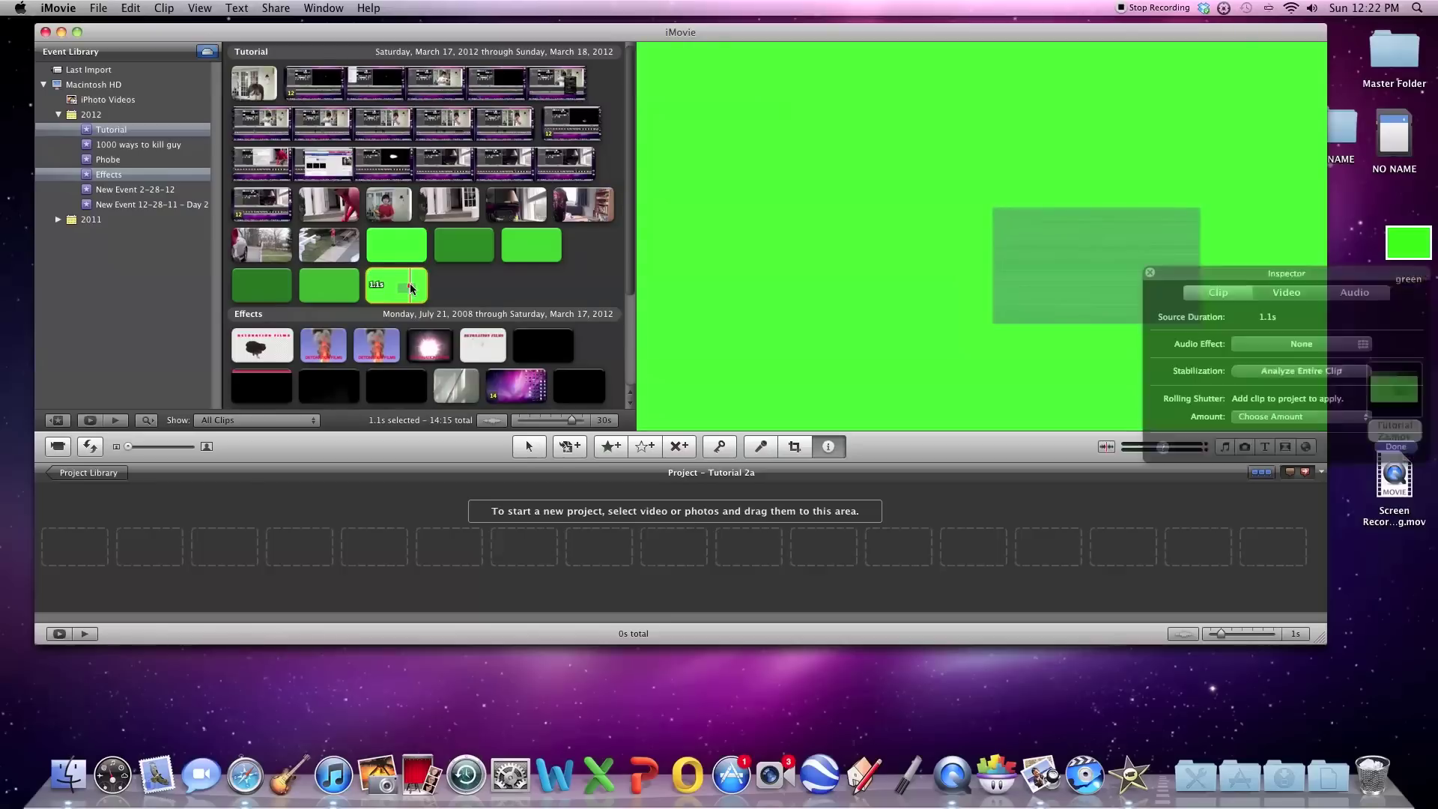
click(1286, 292)
drag(1307, 518, 1364, 517)
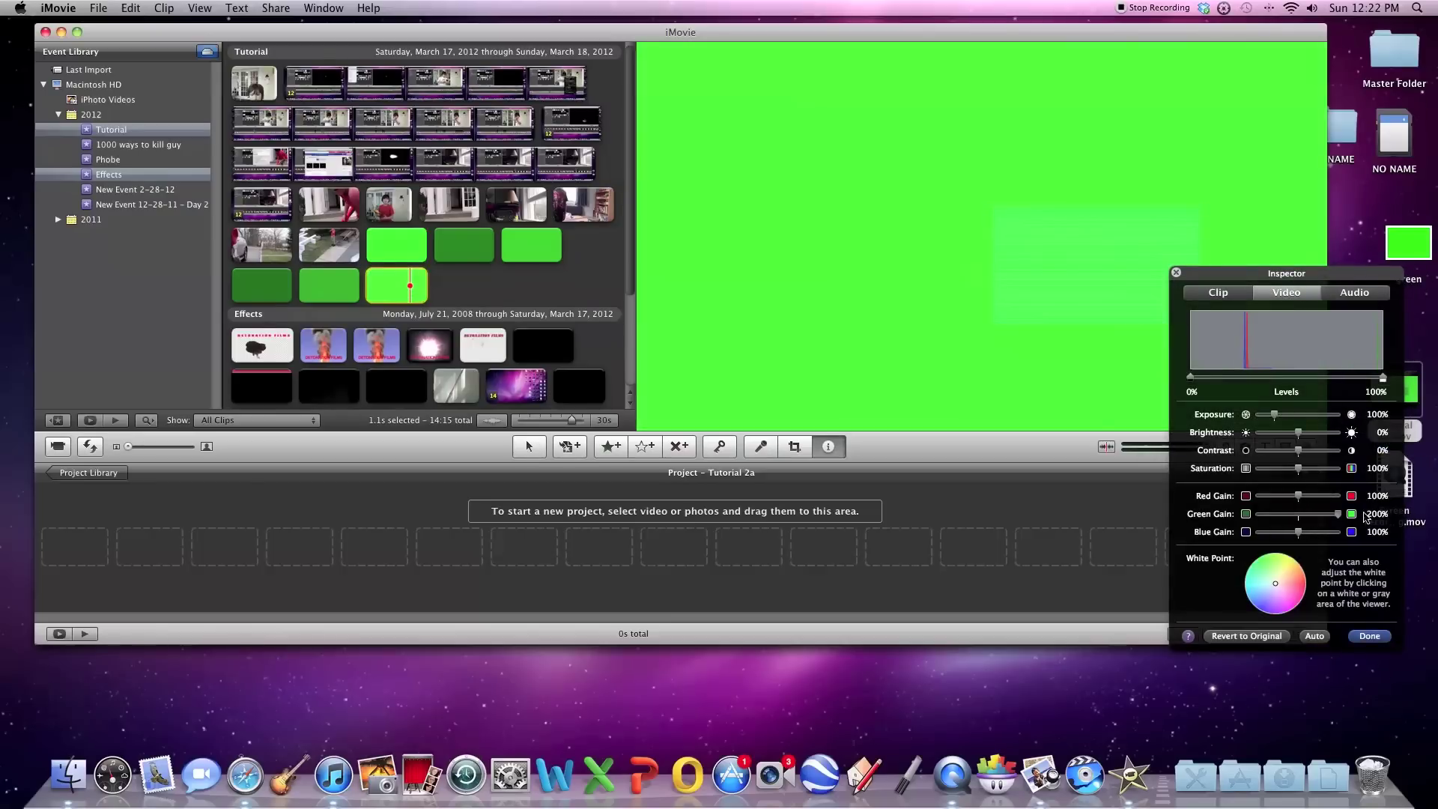
click(1366, 638)
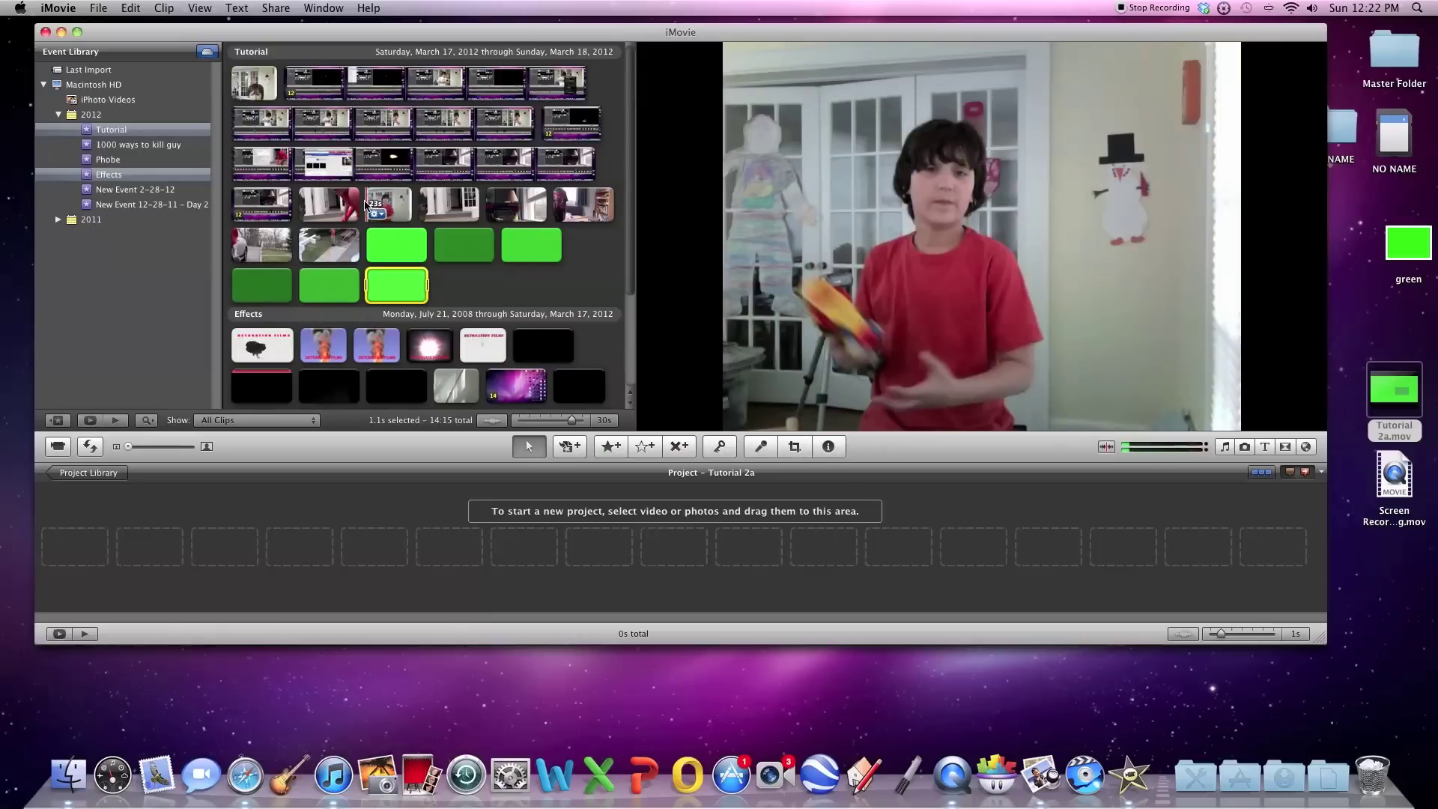
Add the toy-gun footage to the project, overlay the boosted flash as Green Screen, and preview
click(388, 205)
drag(412, 206, 333, 569)
click(378, 292)
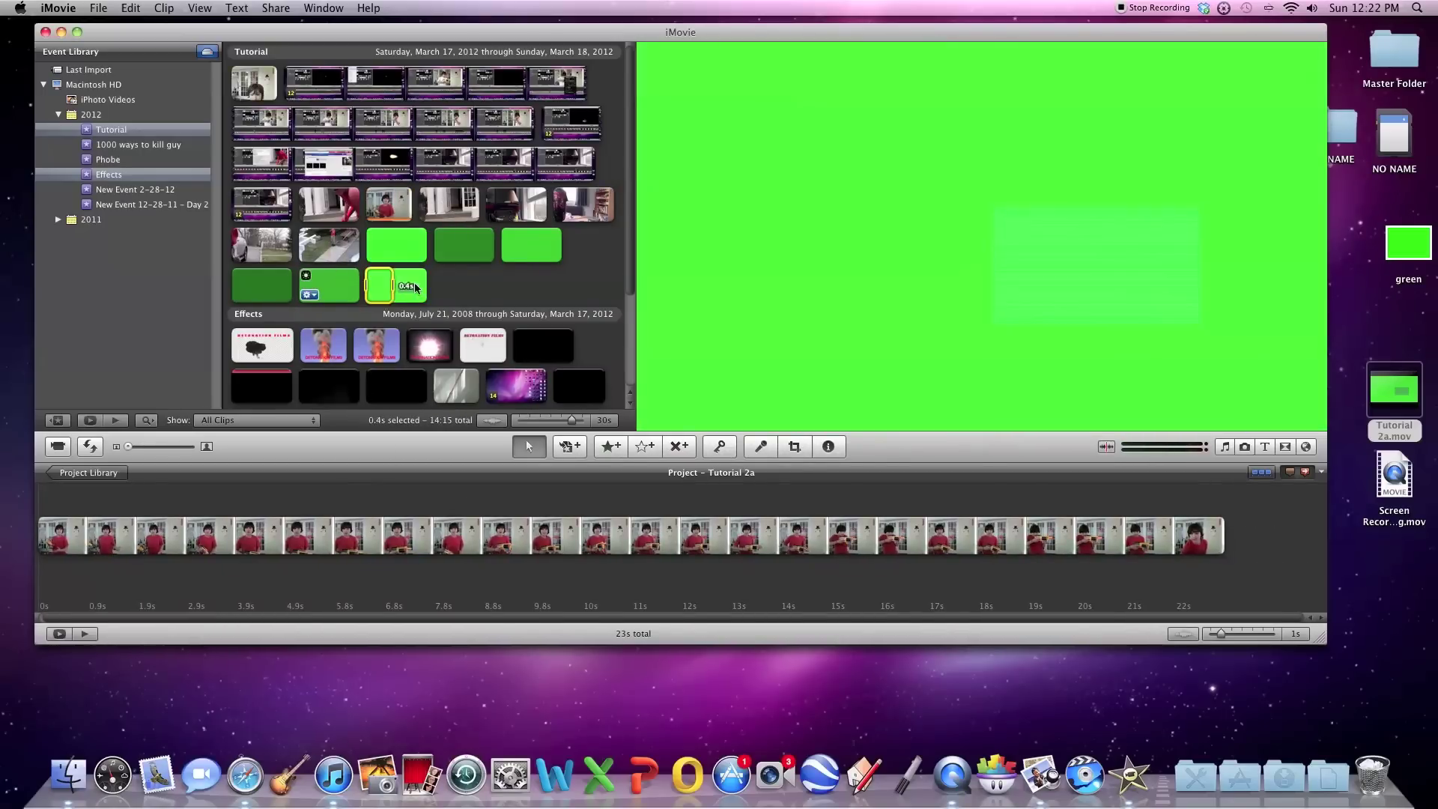
drag(382, 292, 45, 533)
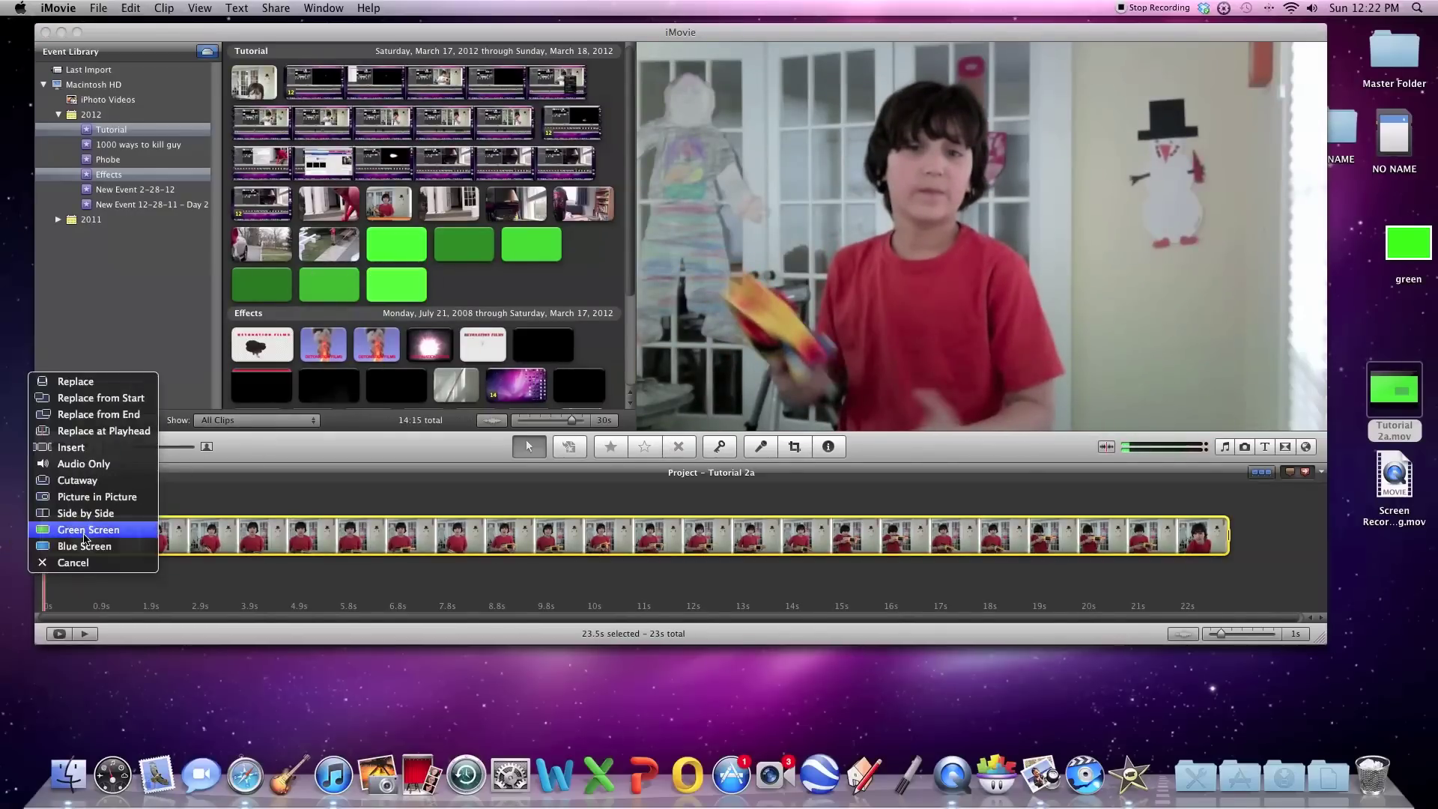
click(90, 536)
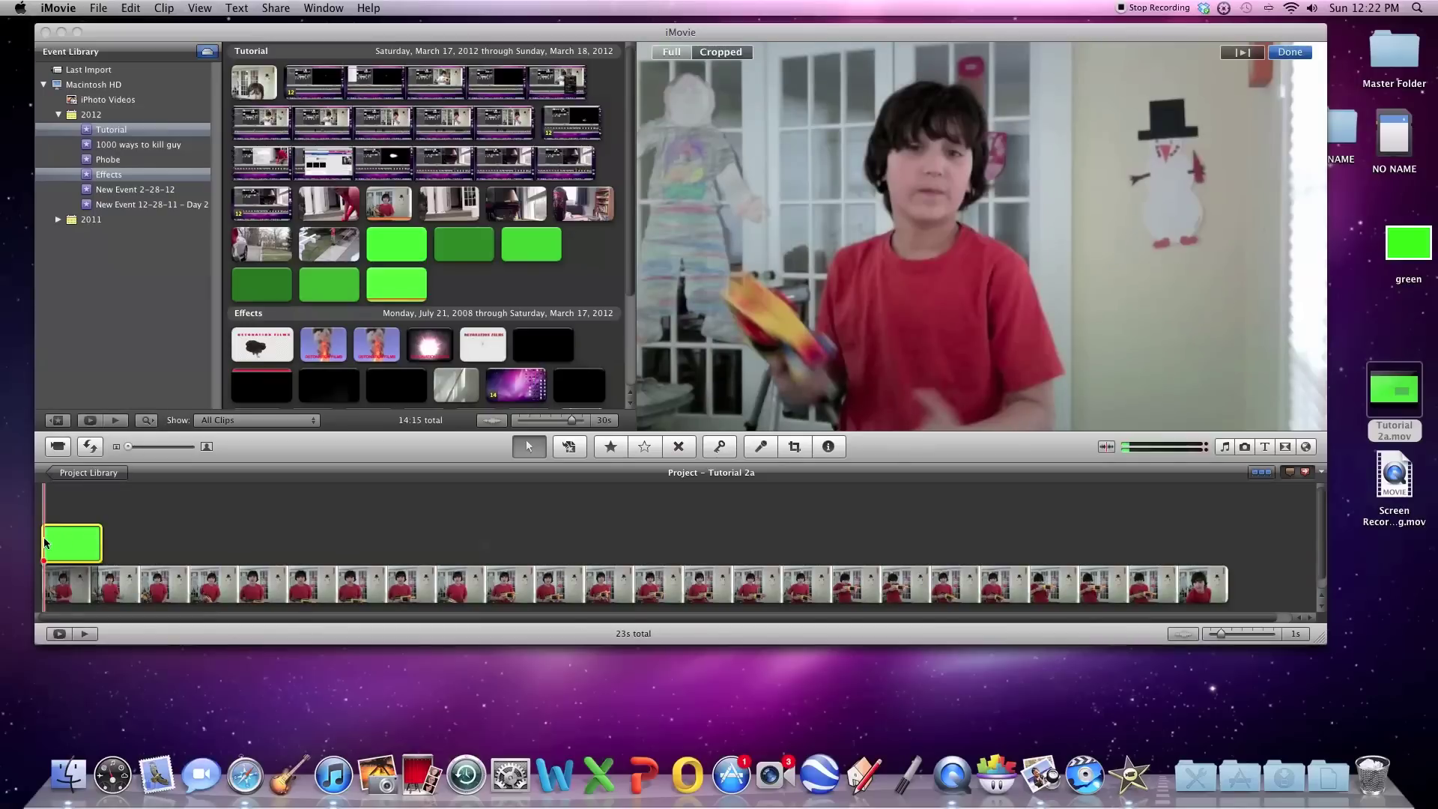
key(space)
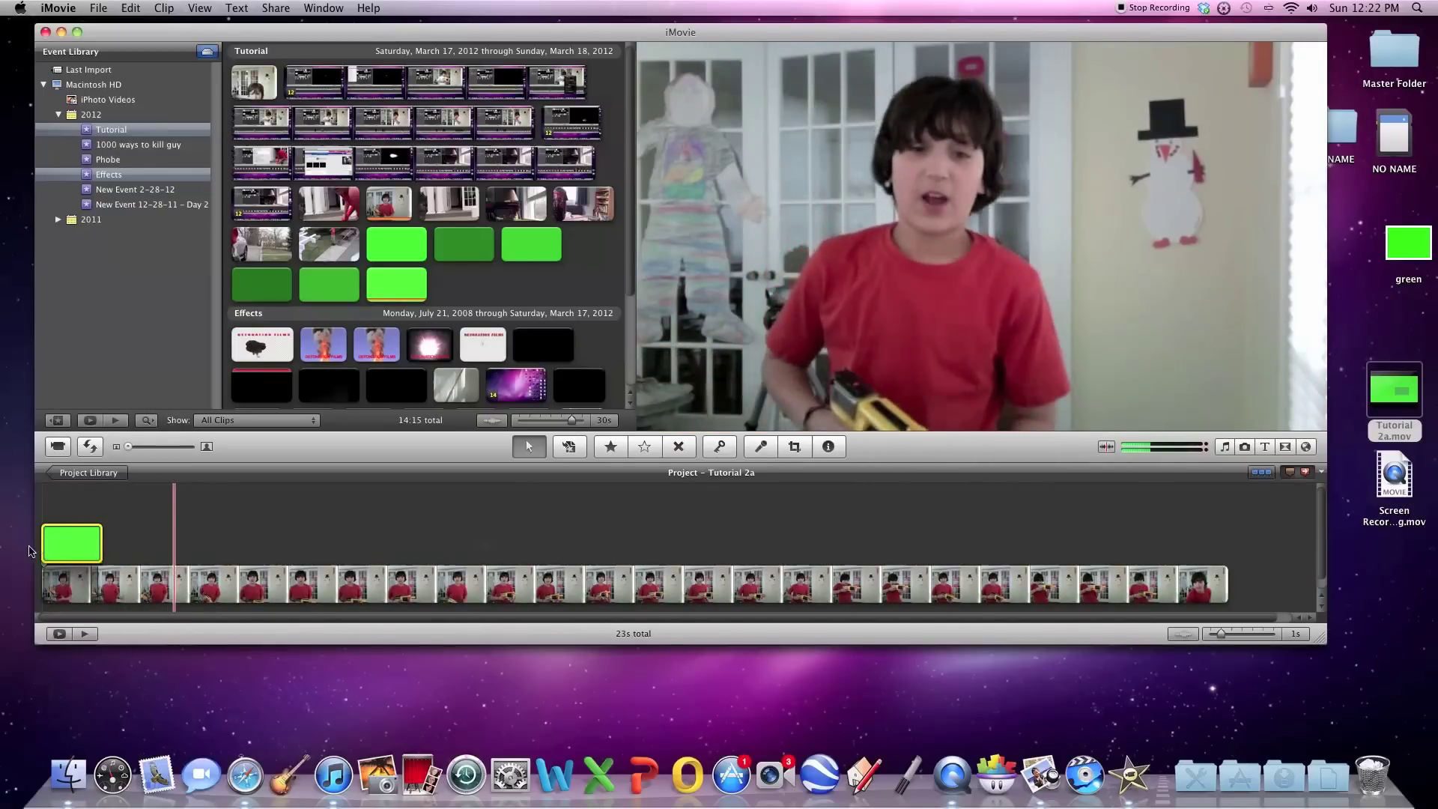
Slide the green-screen flash later, to around 15 seconds, and play to check timing
click(77, 537)
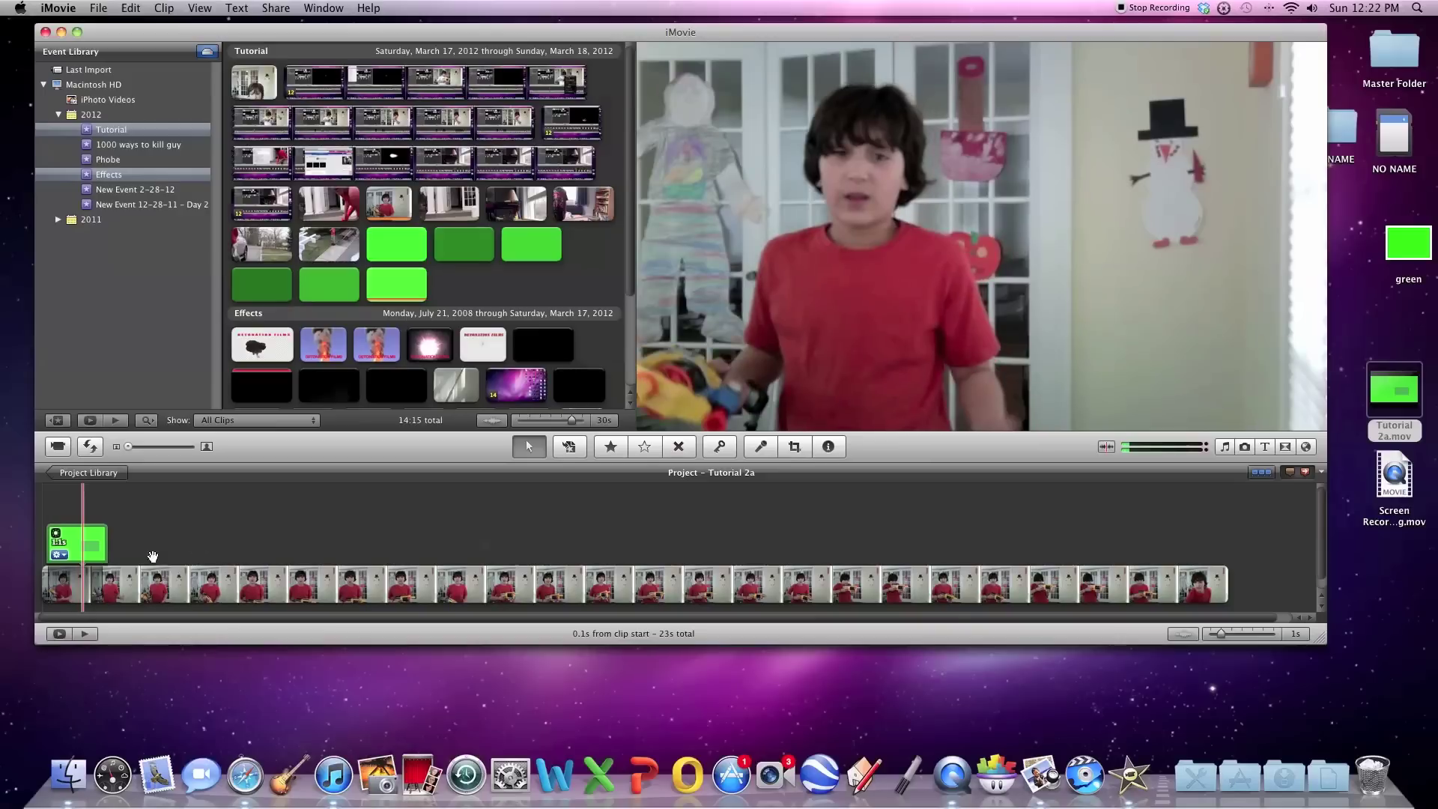
drag(73, 544, 227, 545)
drag(291, 554, 862, 557)
key(space)
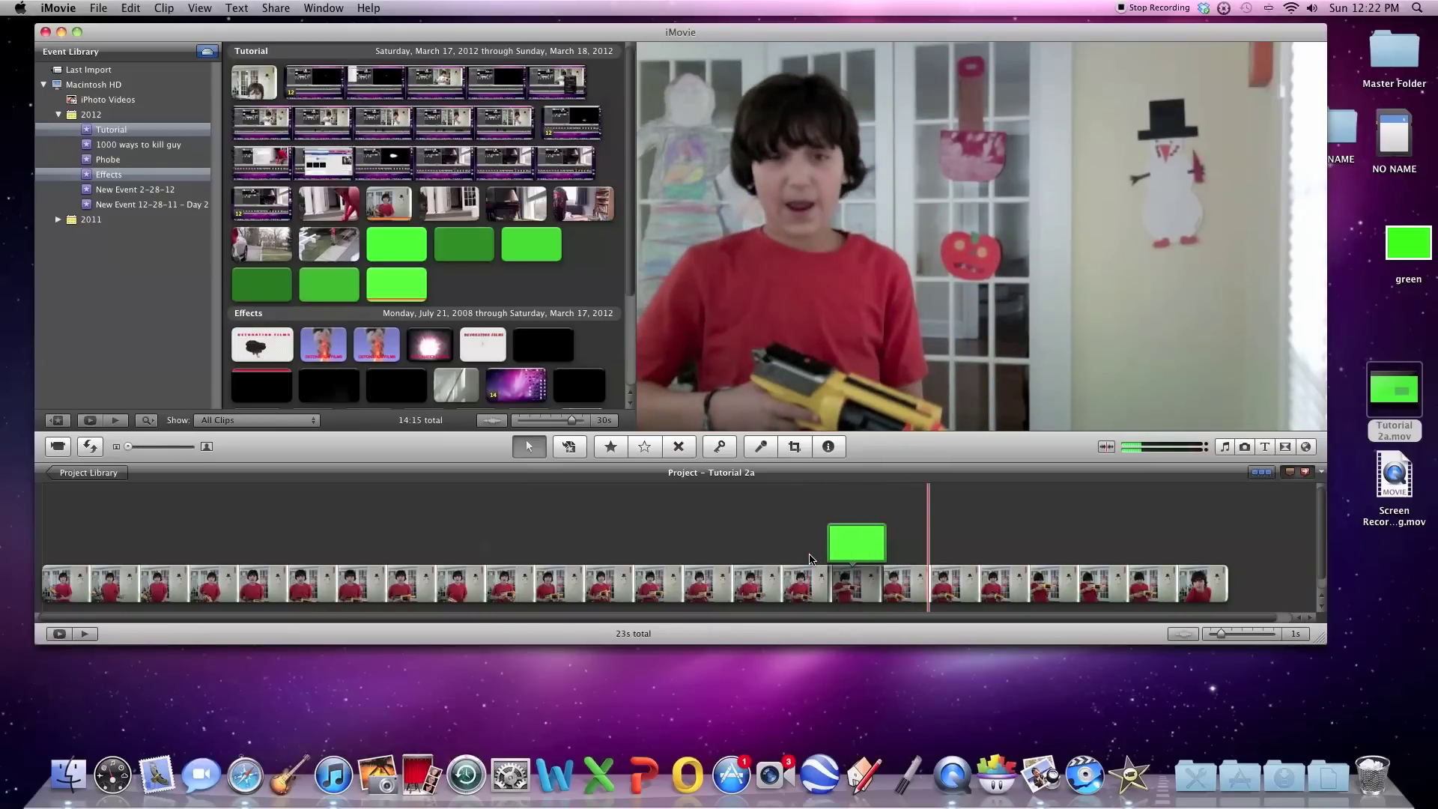
Shift the green-screen flash to start around 18.8 seconds and replay to check timing
click(805, 559)
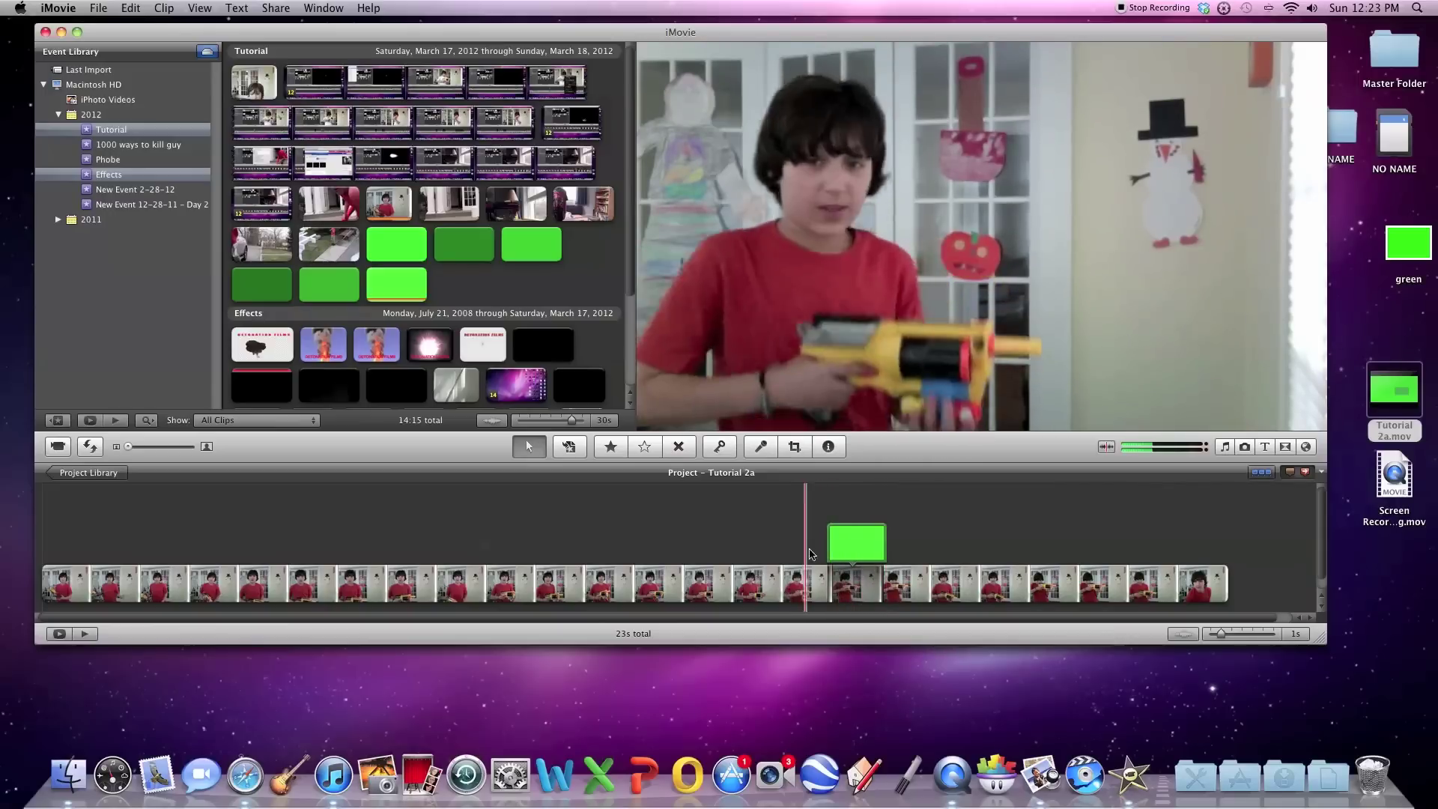
click(837, 535)
drag(847, 539, 996, 554)
key(space)
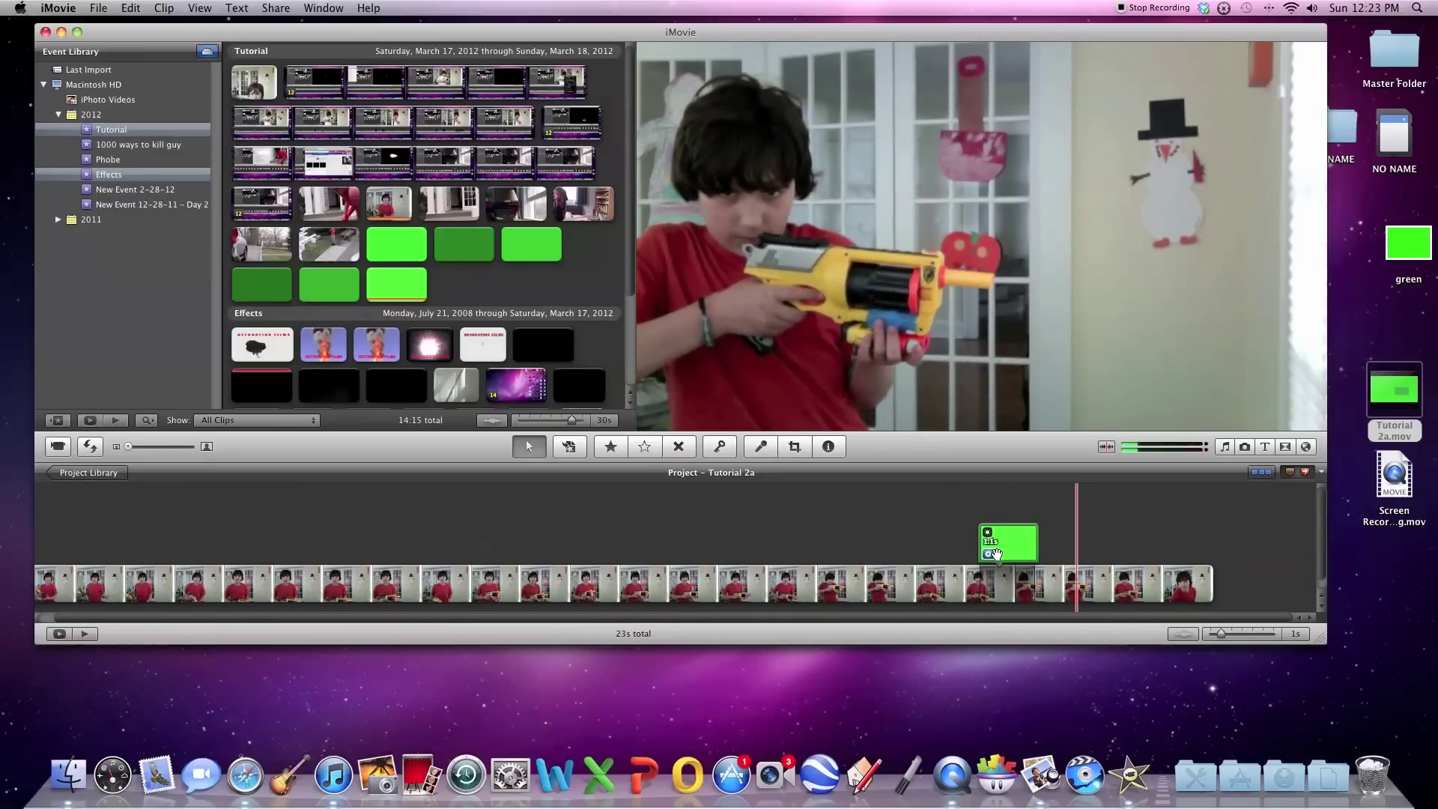
click(739, 575)
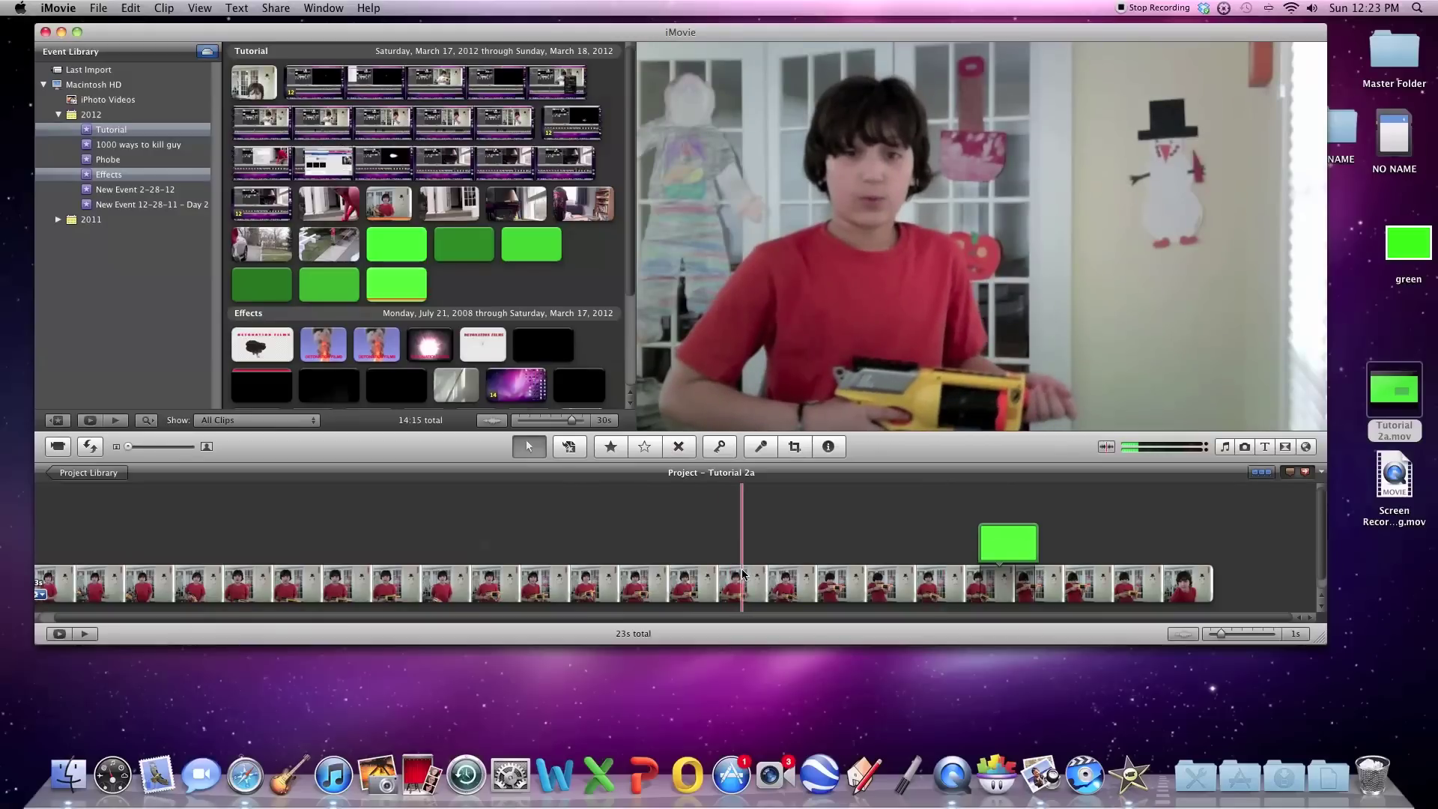